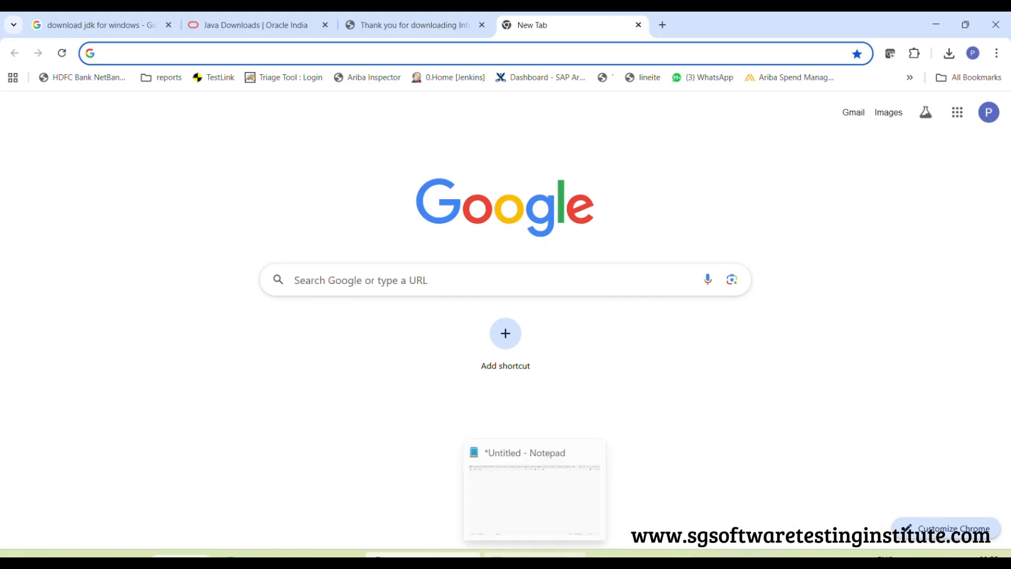
Switch to Notepad and write the heading "!. Download and Install JDK" in the untitled note
{"action": "left_click", "coordinate": [535, 556]}
{"action": "left_click", "coordinate": [214, 181]}
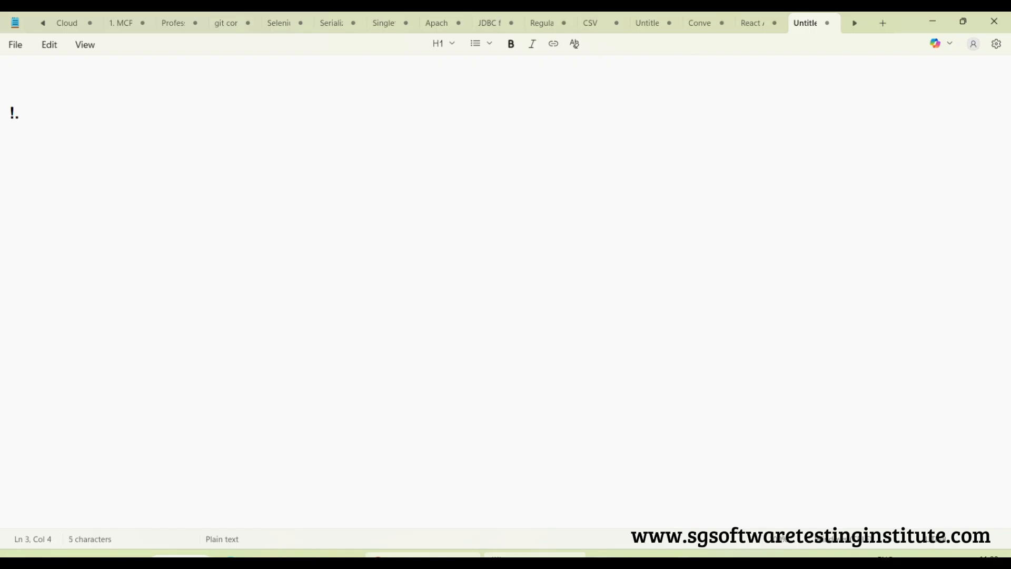
{"action": "type", "text": "!. Download"}
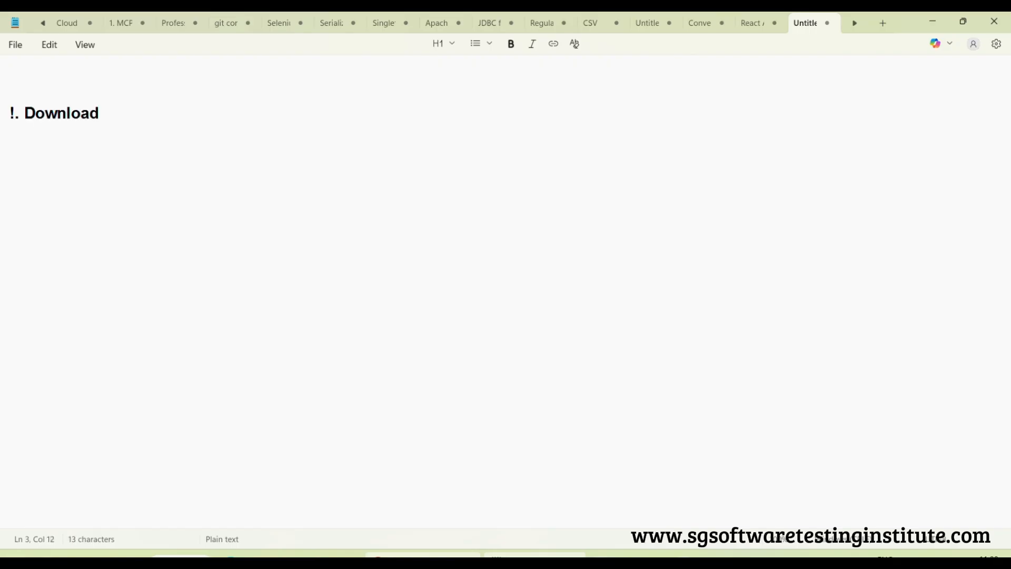
{"action": "type", "text": " and Insta"}
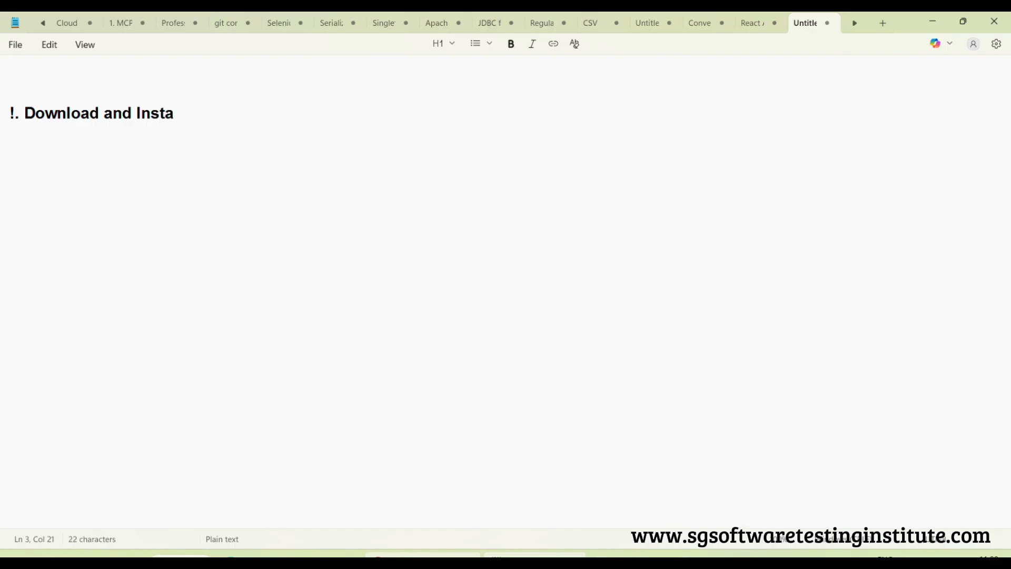
{"action": "type", "text": "ll JDK"}
{"action": "key", "text": "Return"}
Switch to Chrome and close the old JDK search, Java Downloads and download thank-you tabs, keeping only the new tab
{"action": "mouse_move", "coordinate": [422, 555]}
{"action": "left_click", "coordinate": [431, 510]}
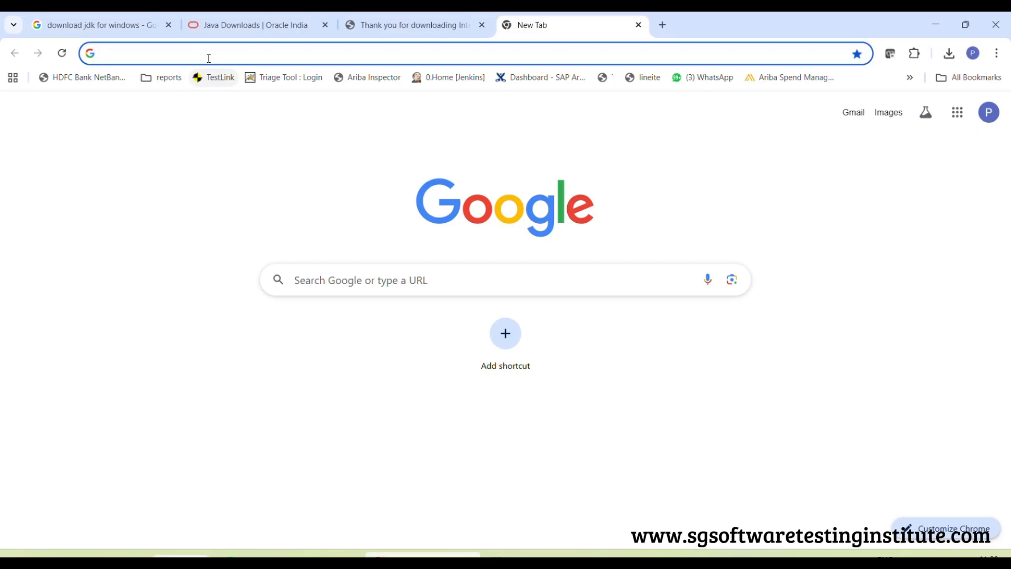
{"action": "left_click", "coordinate": [208, 57]}
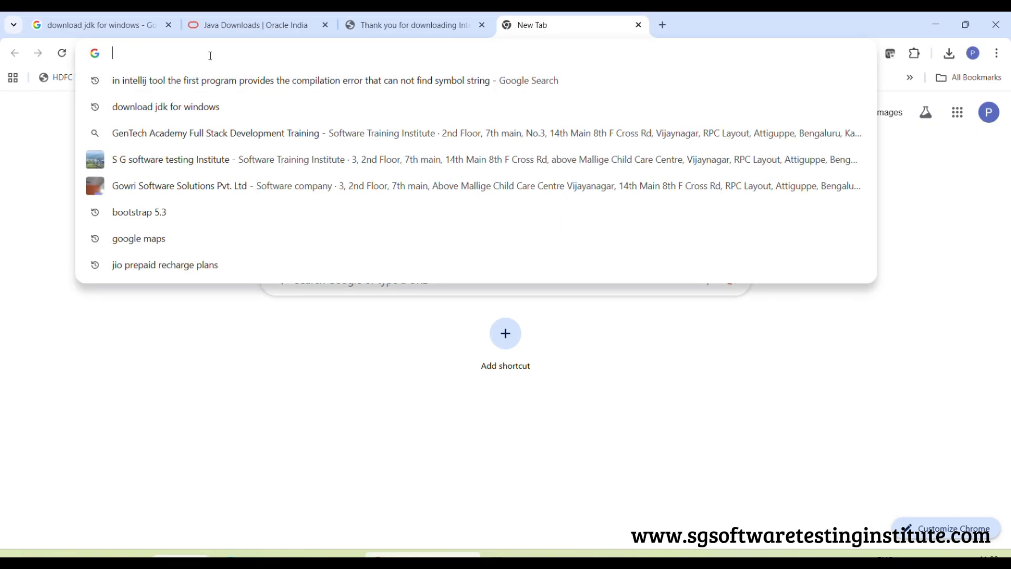
{"action": "left_click", "coordinate": [325, 26]}
{"action": "left_click", "coordinate": [323, 25]}
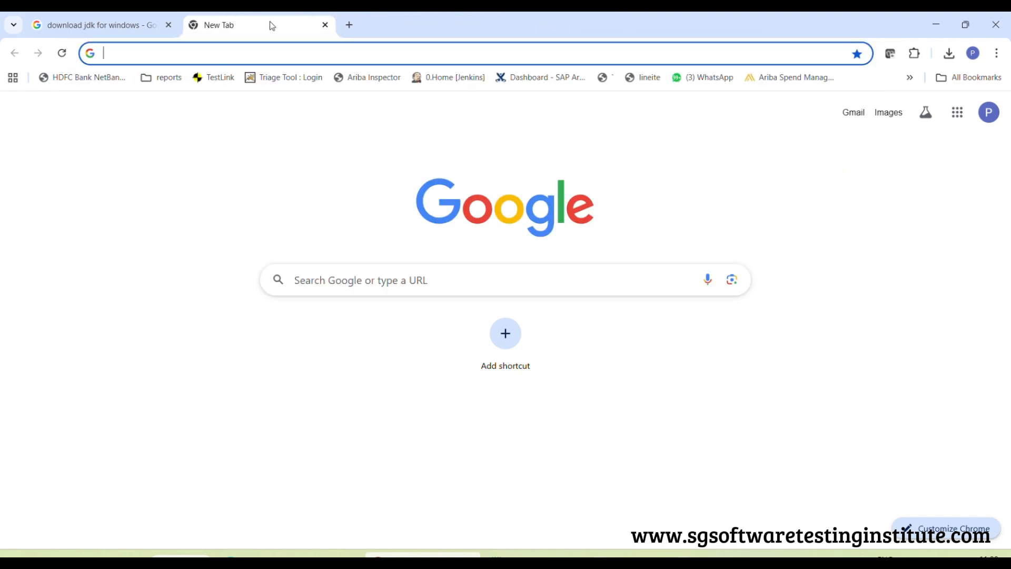
{"action": "left_click", "coordinate": [168, 24]}
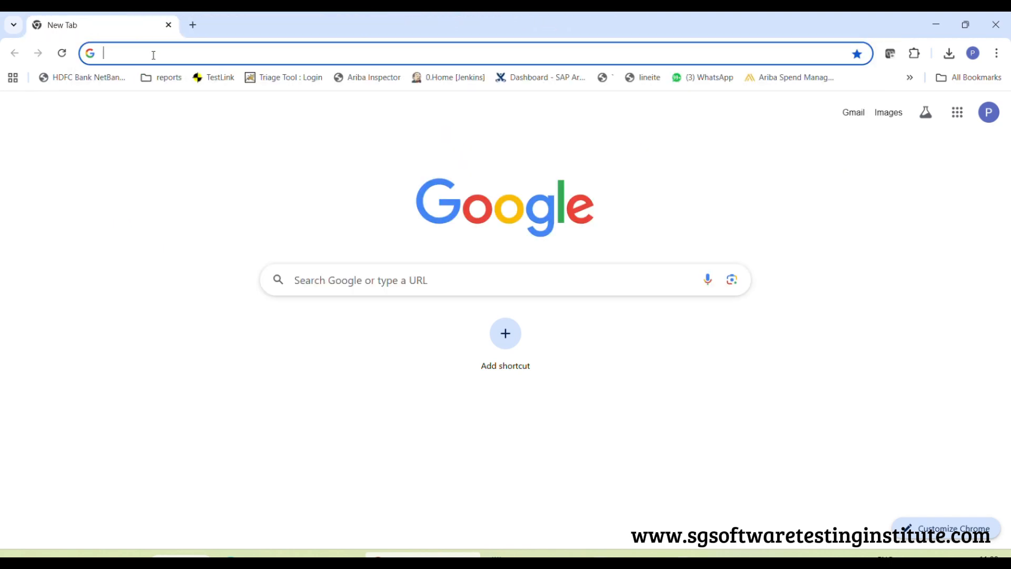
Search Google for "download jdk for windows" and open the "Java Downloads | Oracle India" result
{"action": "left_click", "coordinate": [154, 55]}
{"action": "type", "text": "down"}
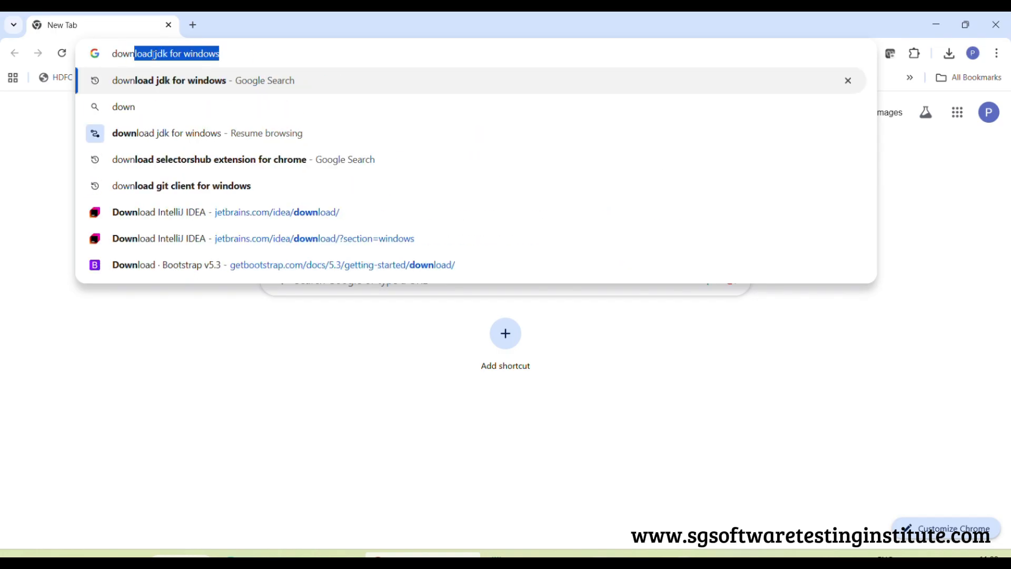
{"action": "key", "text": "Return"}
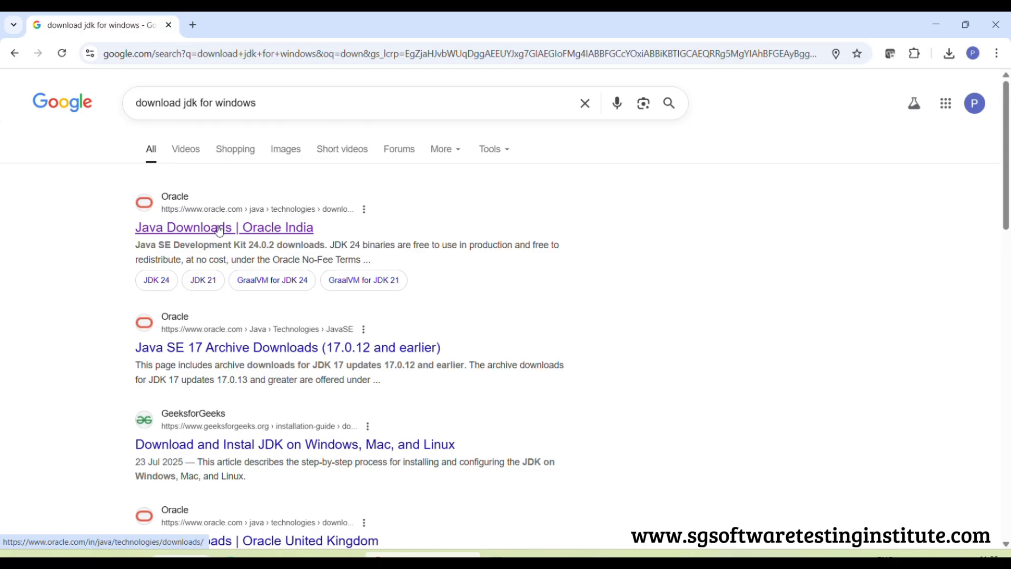
{"action": "left_click", "coordinate": [220, 230]}
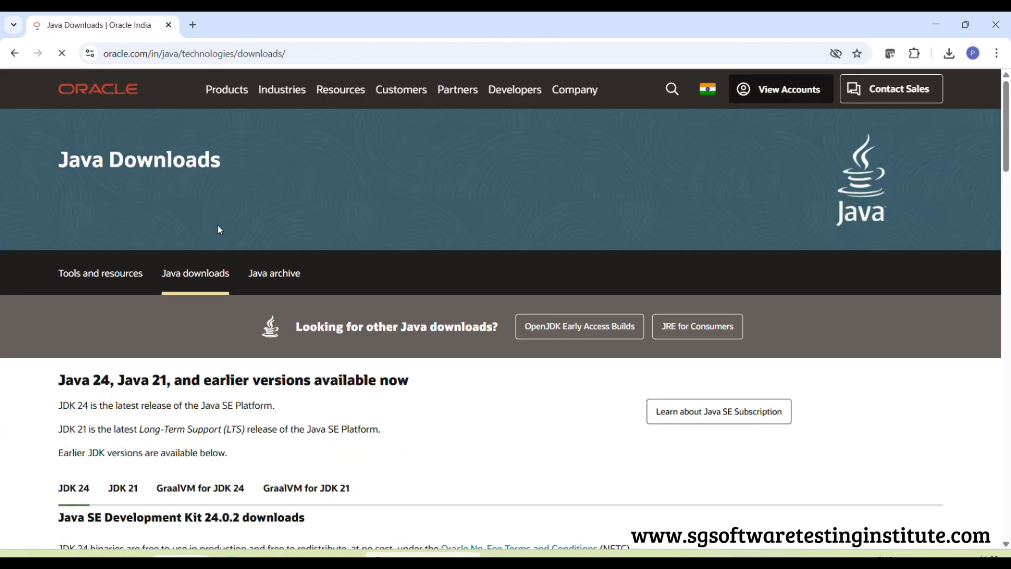
Show the JDK 21 downloads for Windows on the Java Downloads page
{"action": "scroll", "coordinate": [342, 166], "scroll_direction": "down", "scroll_amount": 2}
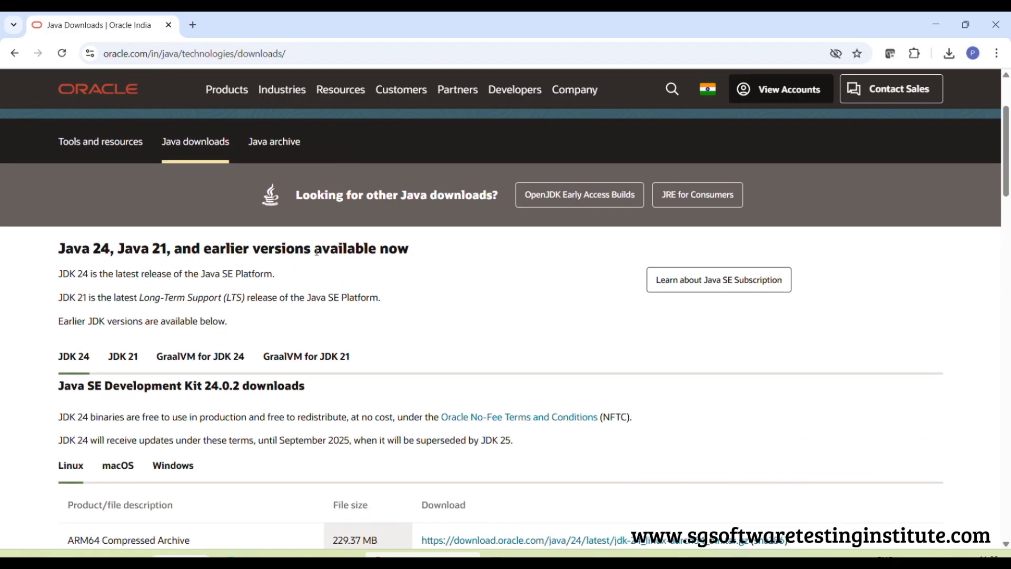
{"action": "left_click", "coordinate": [124, 356]}
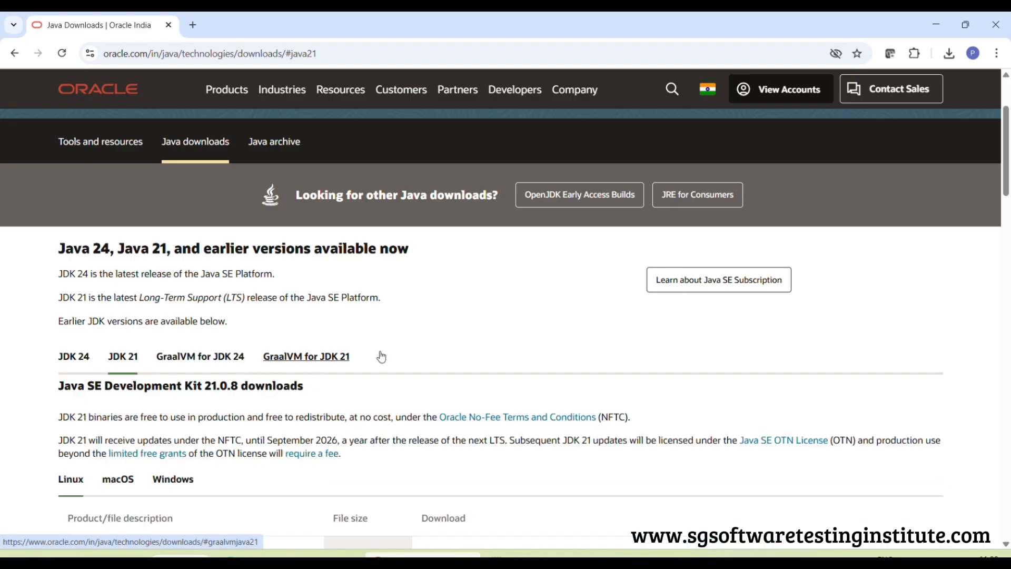
{"action": "scroll", "coordinate": [470, 316], "scroll_direction": "down", "scroll_amount": 2}
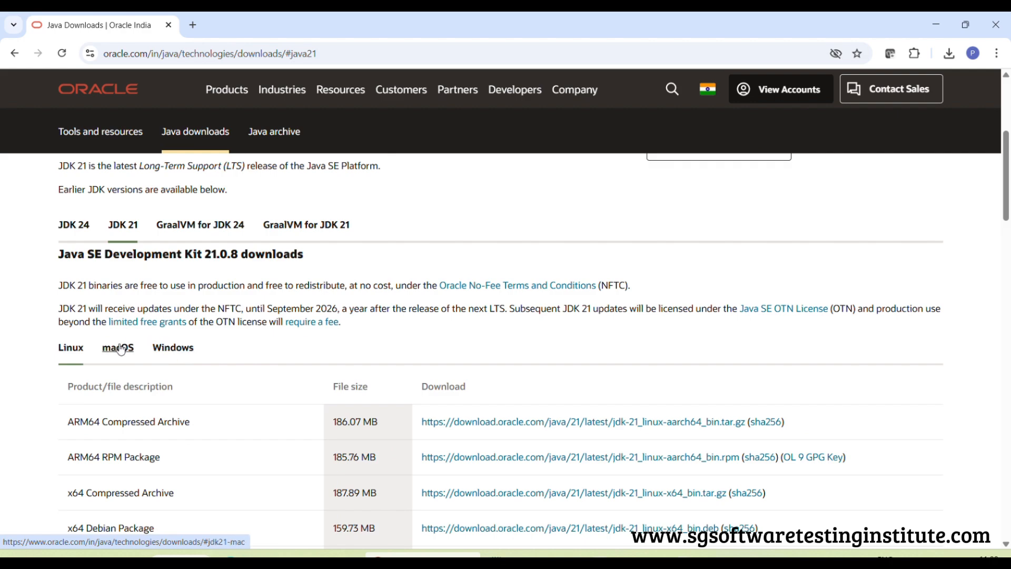
{"action": "left_click", "coordinate": [186, 349]}
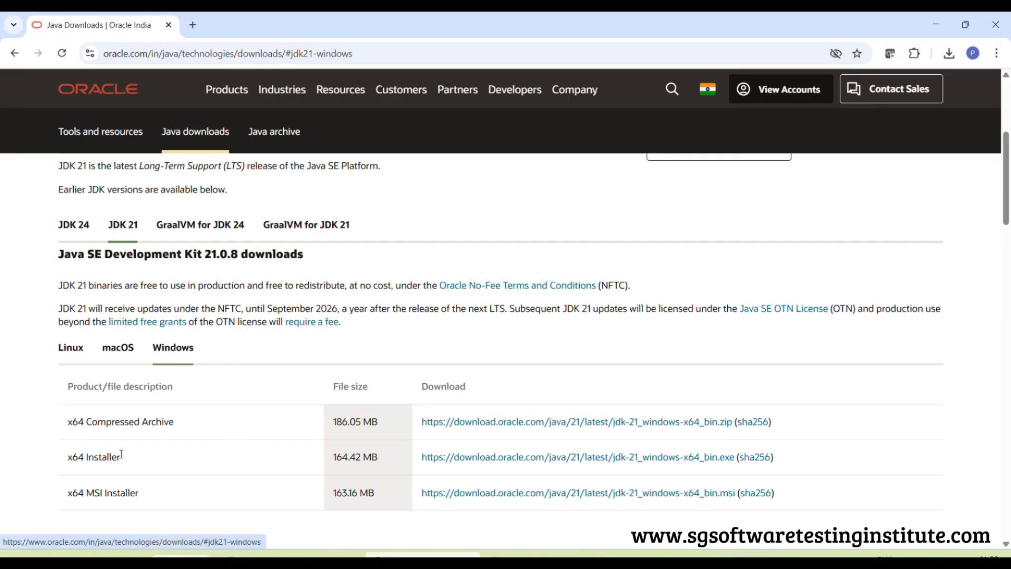
Download the x64 Installer, jdk-21_windows-x64_bin.exe, from the JDK 21 Windows list
{"action": "left_click_drag", "start_coordinate": [132, 464], "coordinate": [58, 463]}
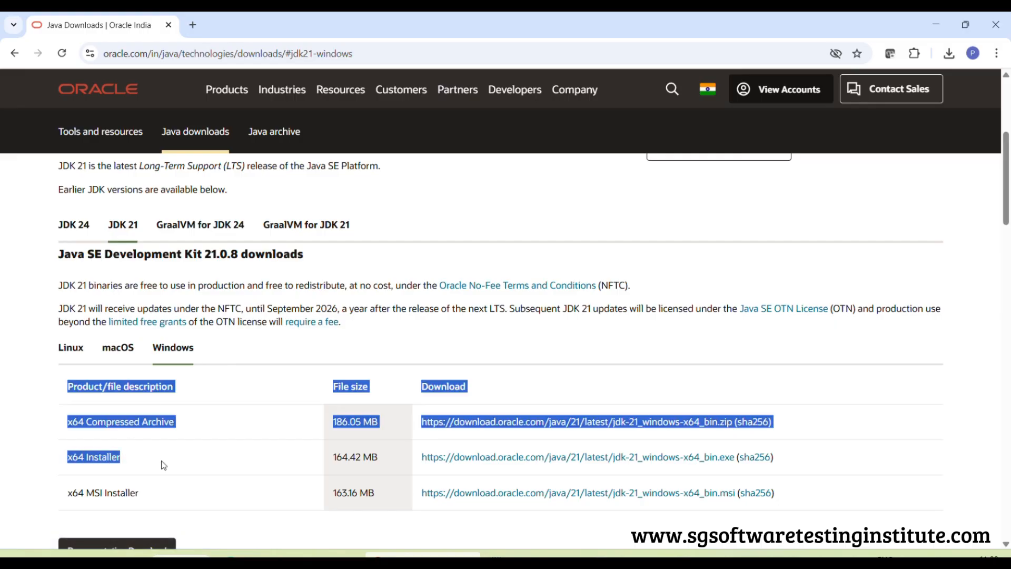
{"action": "left_click", "coordinate": [169, 464]}
{"action": "double_click", "coordinate": [100, 458]}
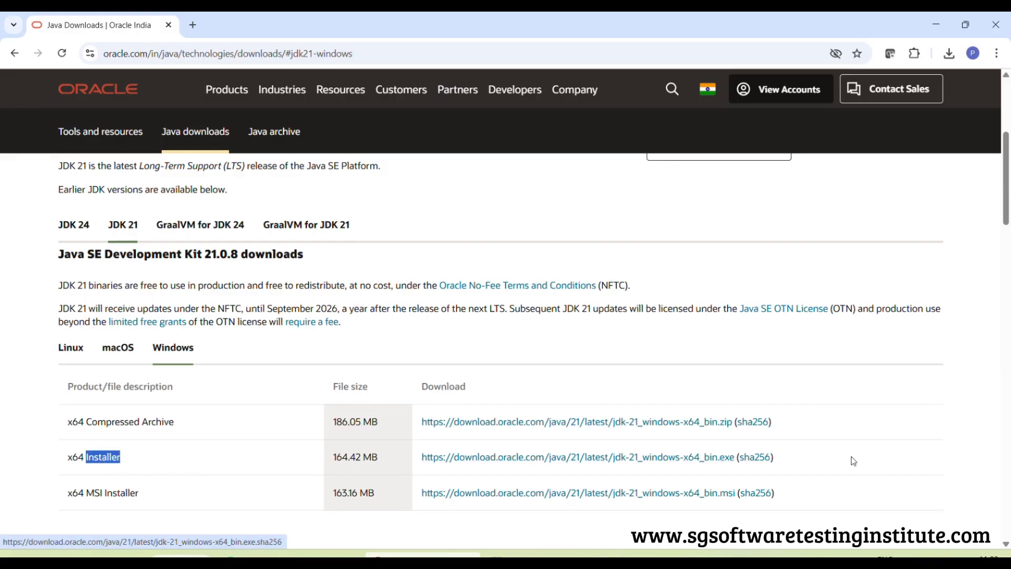
{"action": "left_click", "coordinate": [802, 462]}
{"action": "left_click_drag", "start_coordinate": [802, 462], "coordinate": [409, 465]}
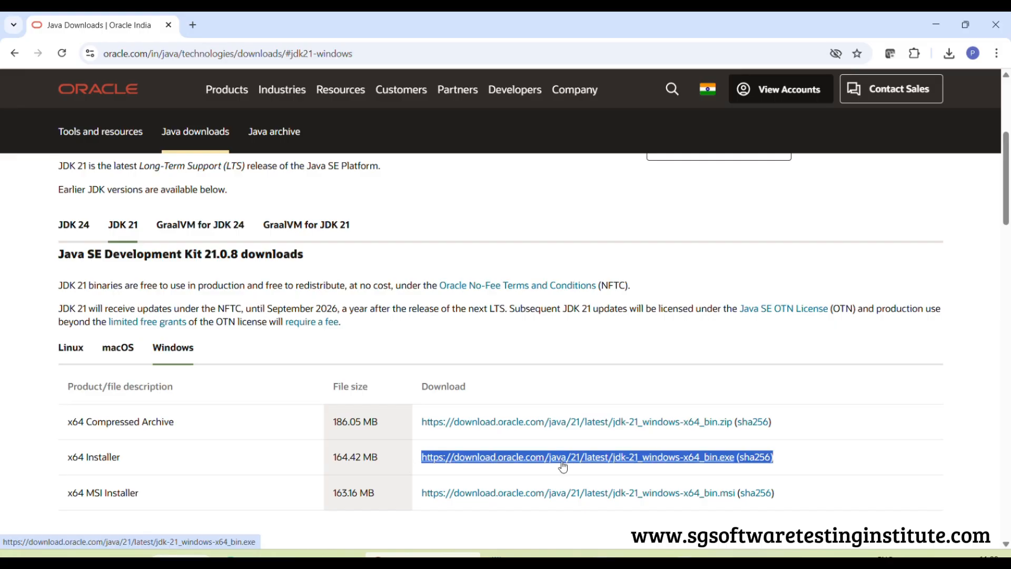
{"action": "left_click", "coordinate": [610, 463]}
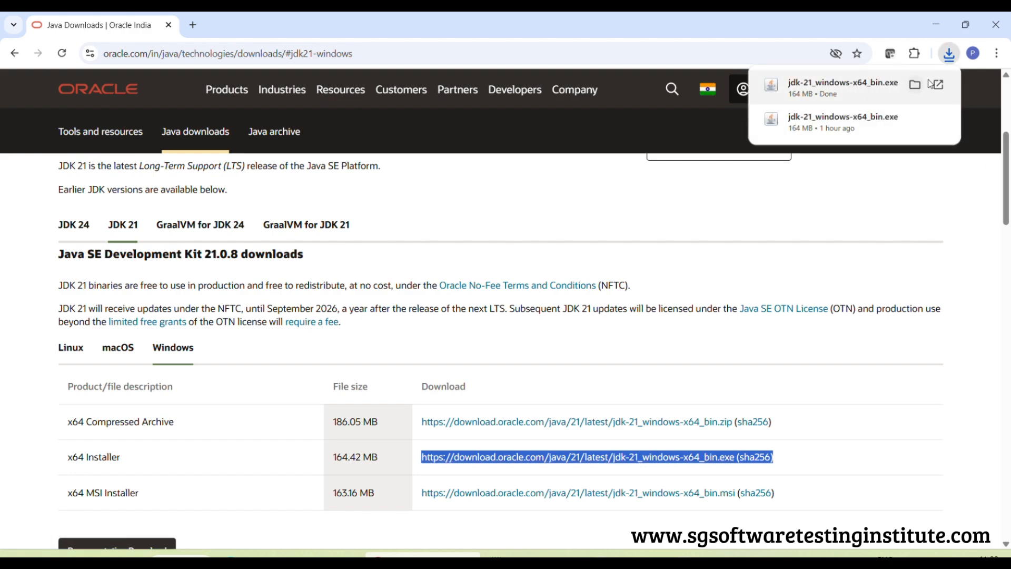
Copy the downloaded installer's file name, jdk-21_windows-x64_bin.exe, from its folder and paste it below the heading in Notepad
{"action": "left_click", "coordinate": [914, 84]}
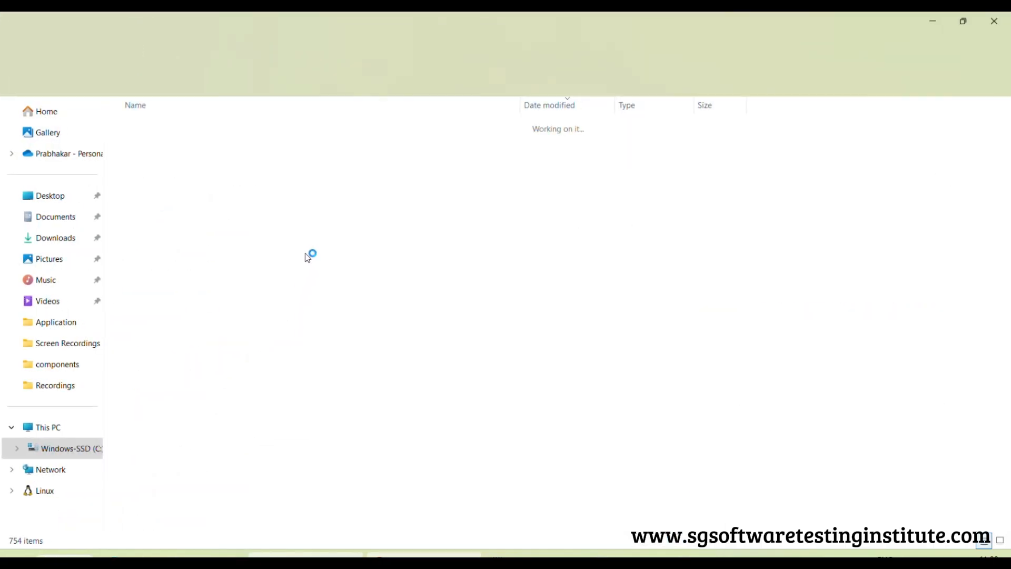
{"action": "left_click", "coordinate": [197, 143]}
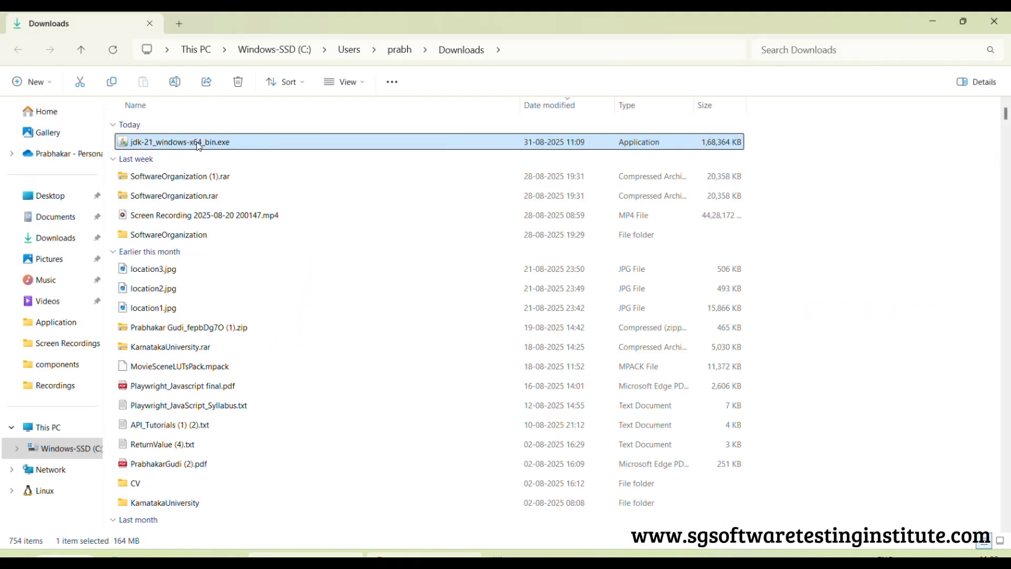
{"action": "left_click_drag", "start_coordinate": [239, 142], "coordinate": [61, 136]}
{"action": "key", "text": "ctrl+c"}
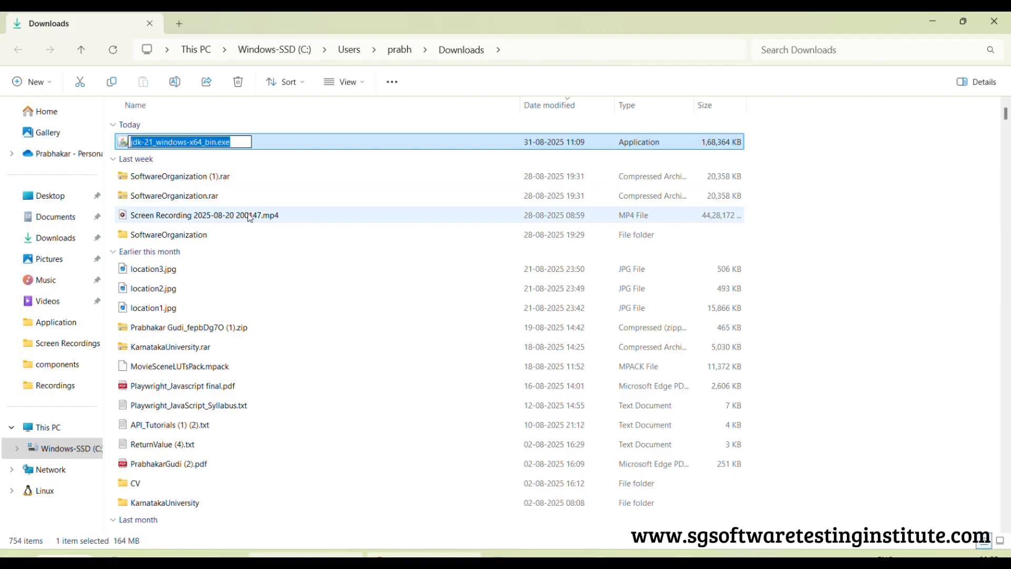
{"action": "left_click", "coordinate": [539, 558]}
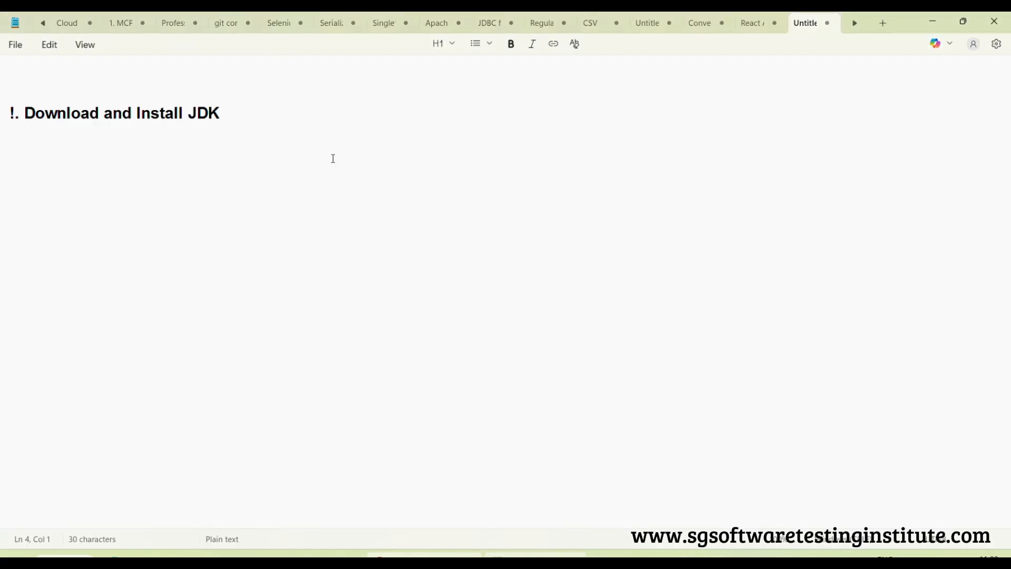
{"action": "key", "text": "Return"}
{"action": "key", "text": "ctrl+v"}
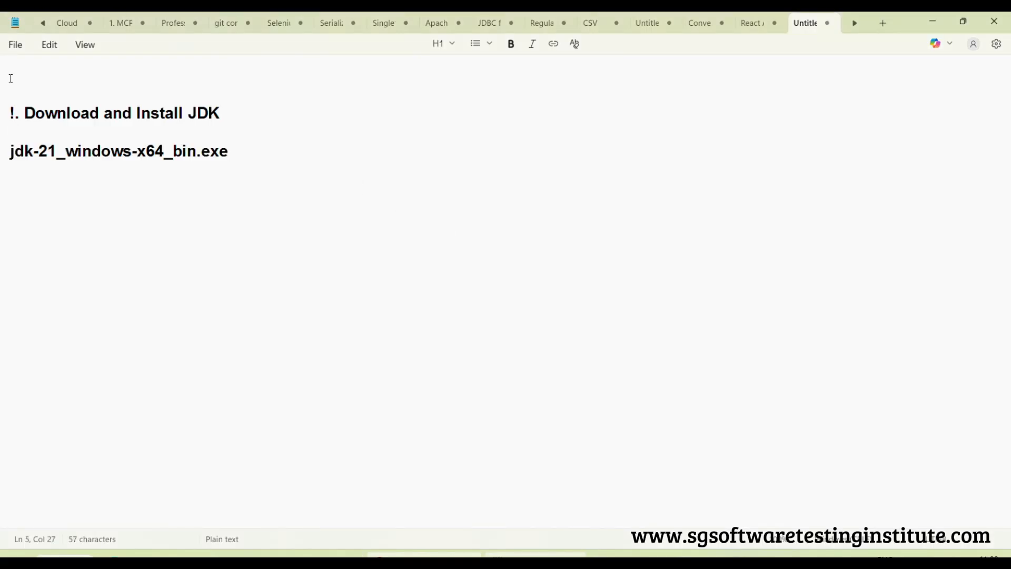
Correct the heading's number from "!" to "1" and highlight the installer file name below it
{"action": "left_click", "coordinate": [14, 112]}
{"action": "key", "text": "BackSpace"}
{"action": "type", "text": "1"}
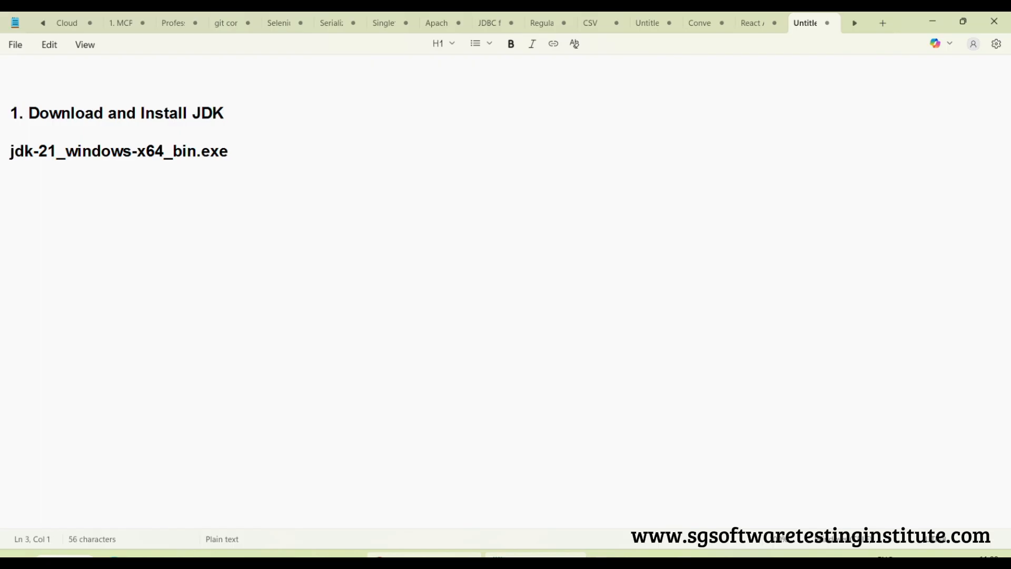
{"action": "left_click_drag", "start_coordinate": [228, 151], "coordinate": [2, 143]}
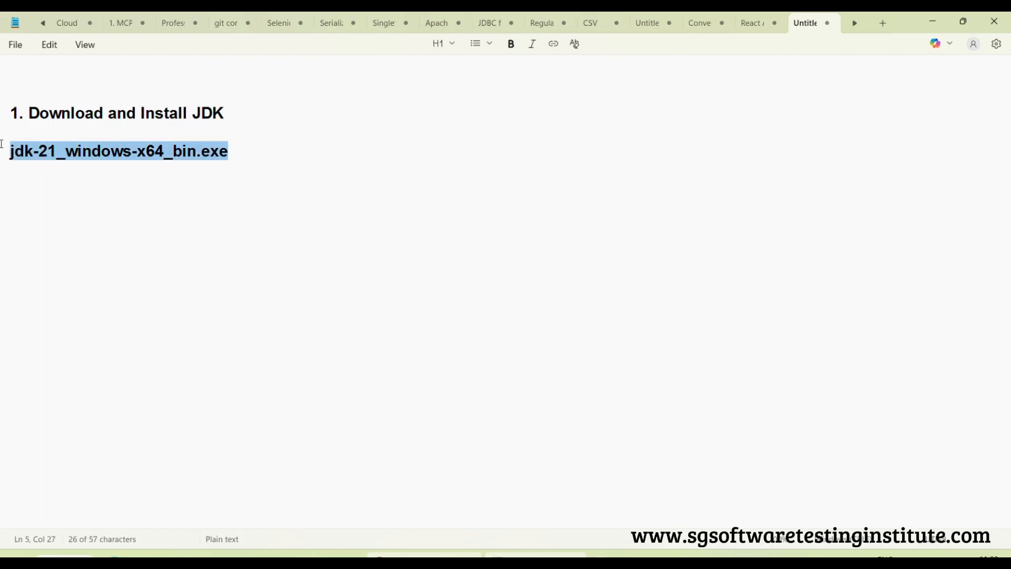
Switch to File Explorer, launch jdk-21_windows-x64_bin.exe from the Downloads folder and minimize the folder window
{"action": "left_click", "coordinate": [305, 553]}
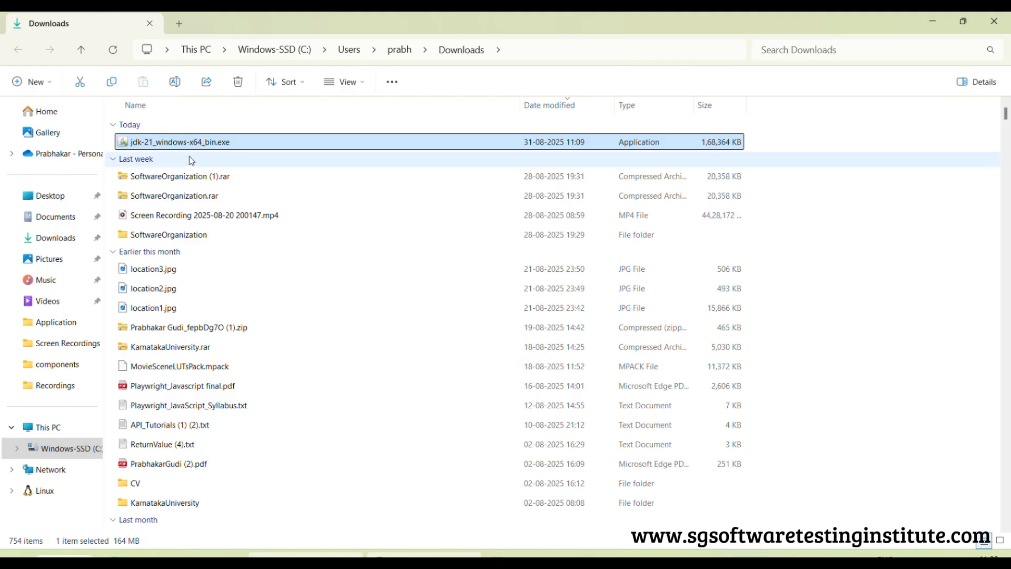
{"action": "right_click", "coordinate": [200, 142]}
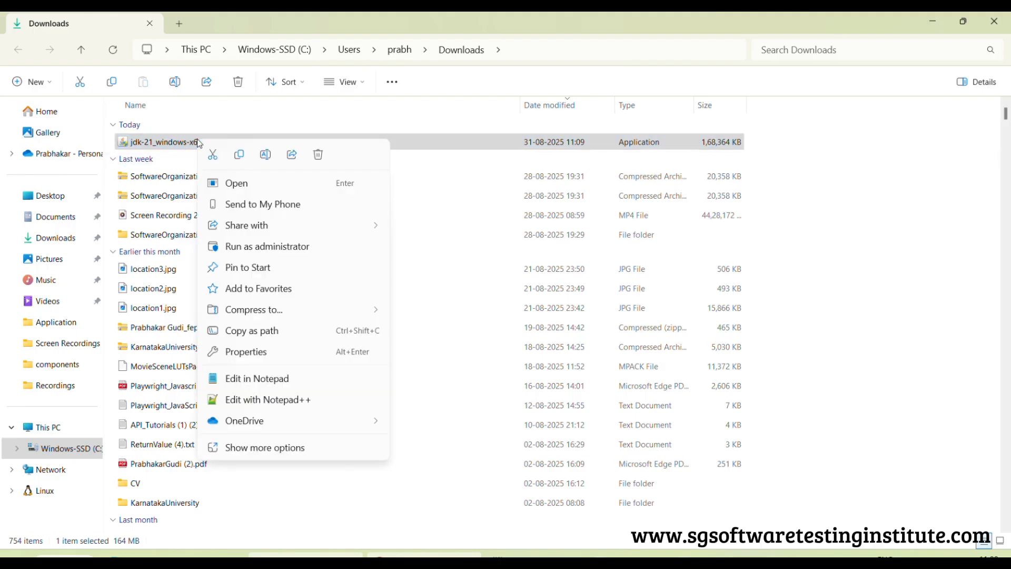
{"action": "left_click", "coordinate": [252, 182]}
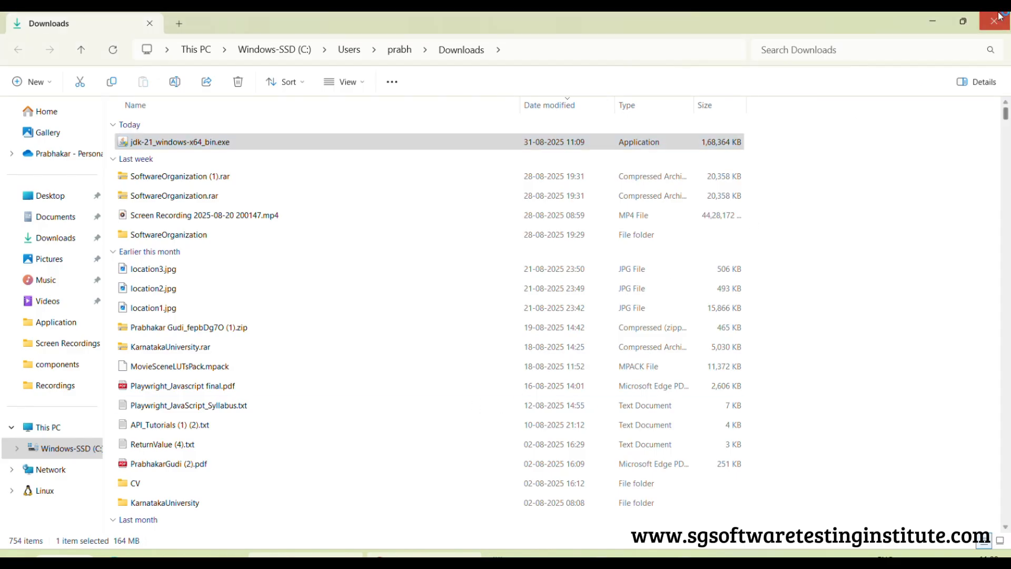
{"action": "left_click", "coordinate": [935, 22]}
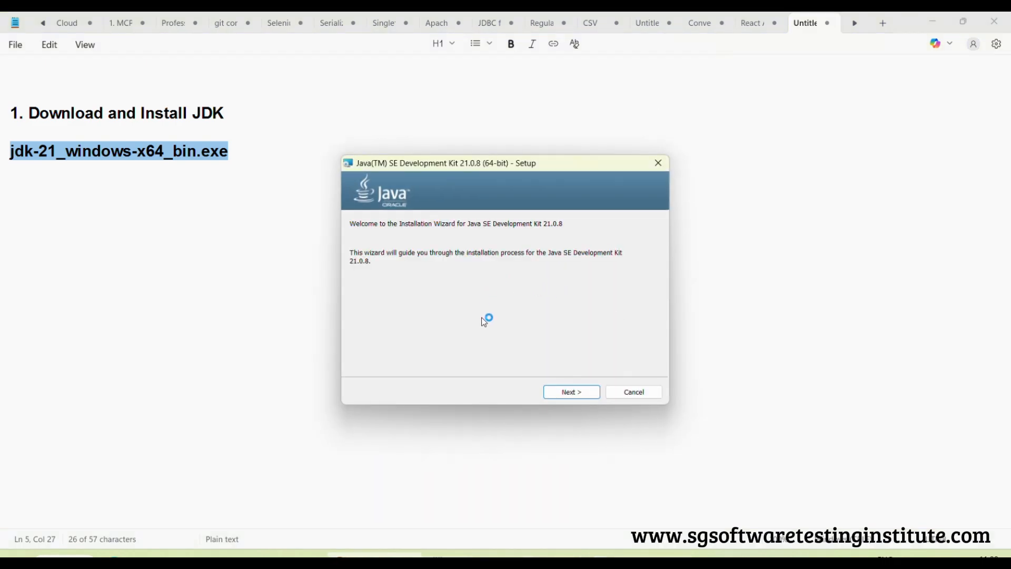
Install Java SE Development Kit 21.0.8 into the default folder C:\Program Files\Java\jdk-21\ and close the setup wizard
{"action": "left_click", "coordinate": [574, 394]}
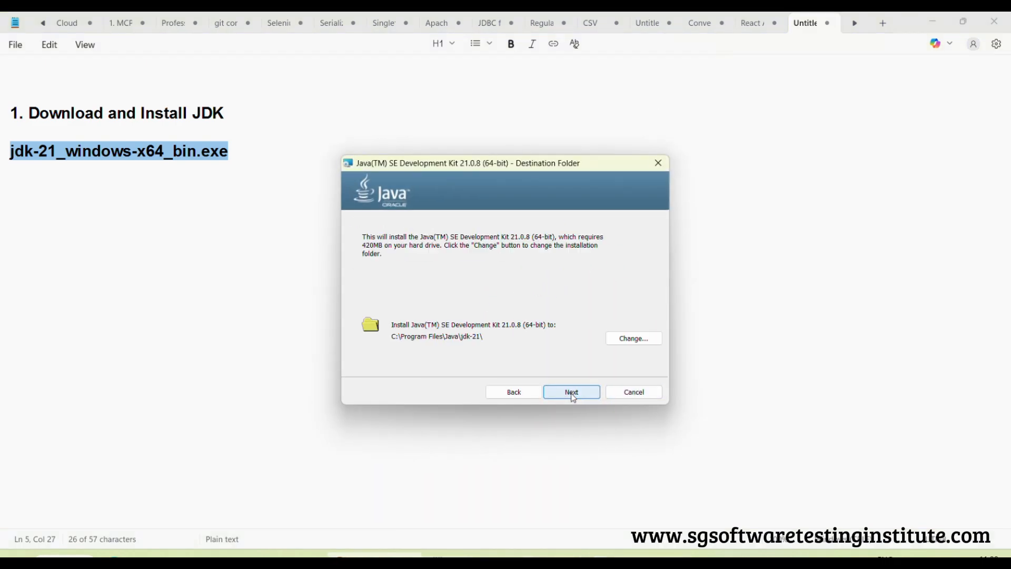
{"action": "left_click", "coordinate": [573, 394]}
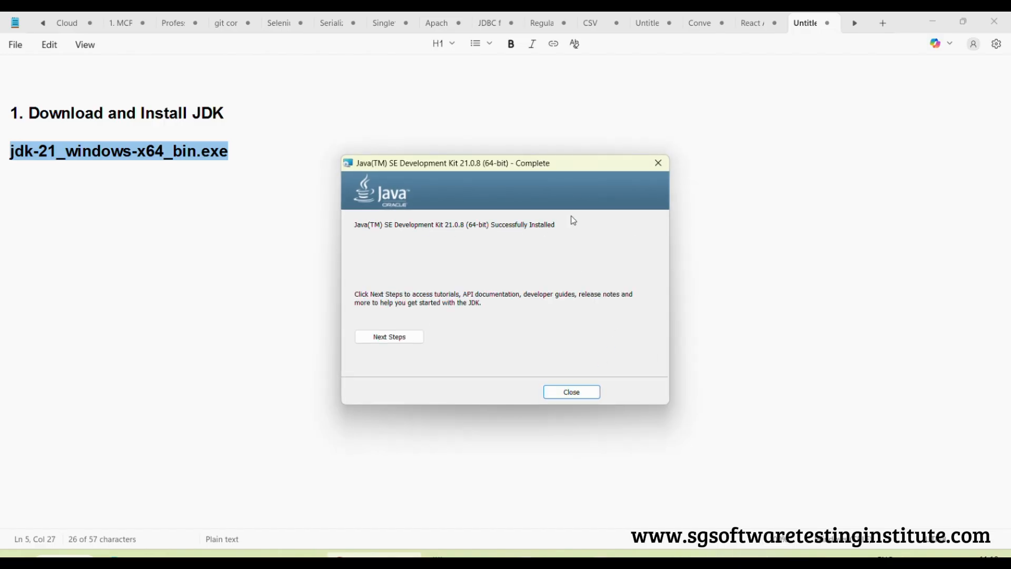
{"action": "left_click", "coordinate": [582, 397]}
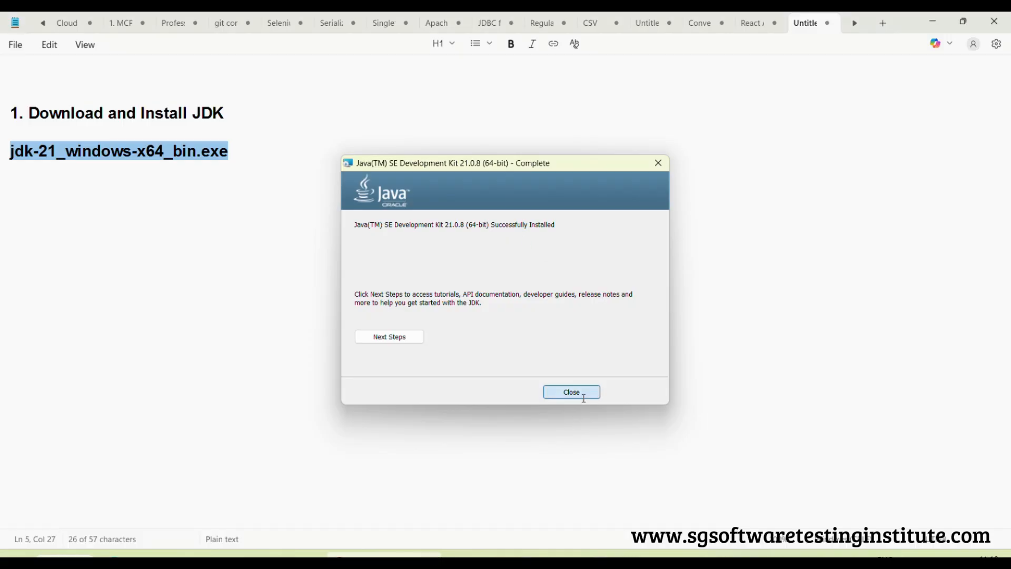
Add the heading "Setup Environment variables for JDK" below the installer file name in Notepad, correcting the spelling of "Environment"
{"action": "left_click", "coordinate": [287, 145]}
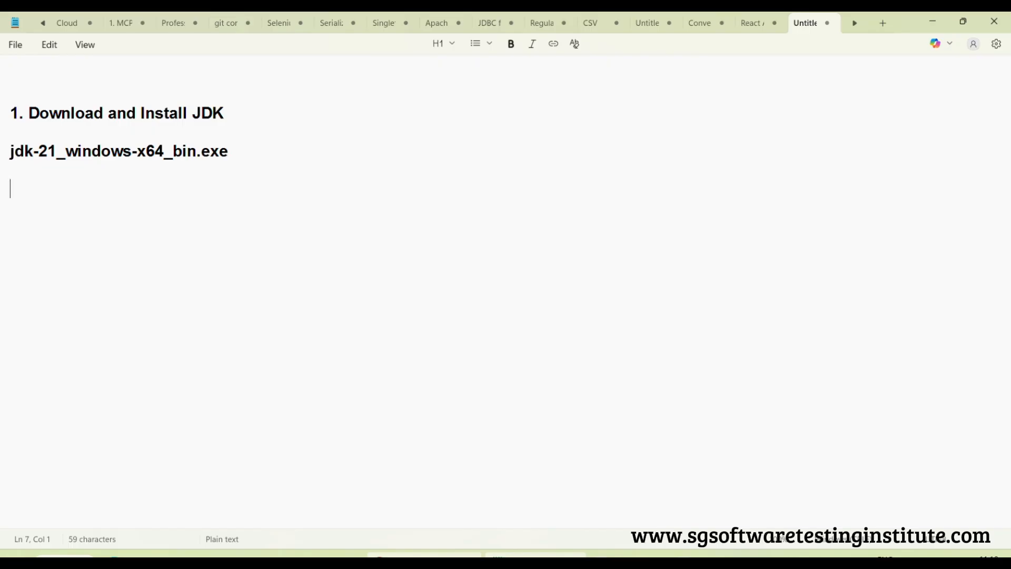
{"action": "type", "text": "Setup Env"}
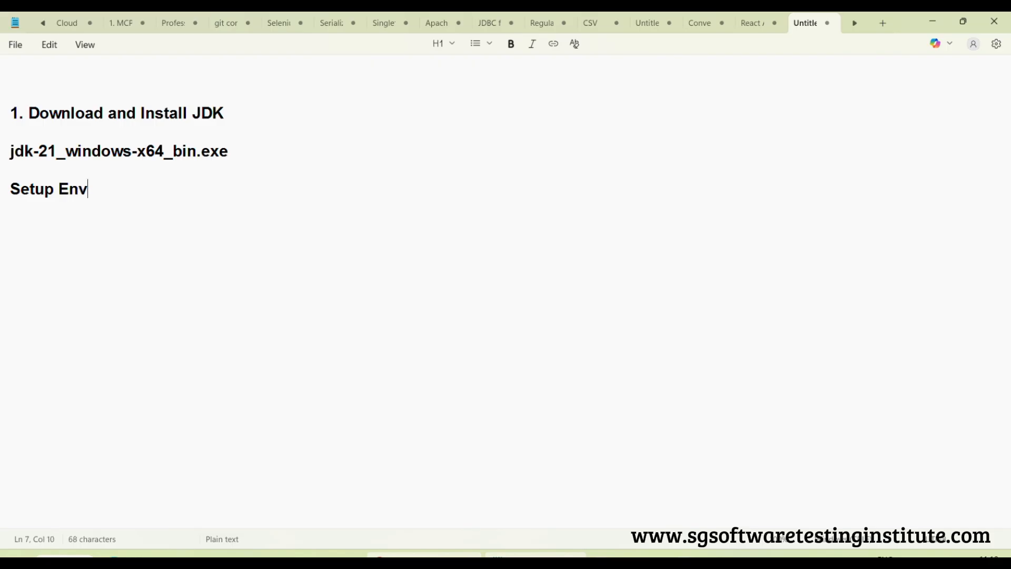
{"action": "type", "text": "iornment variab"}
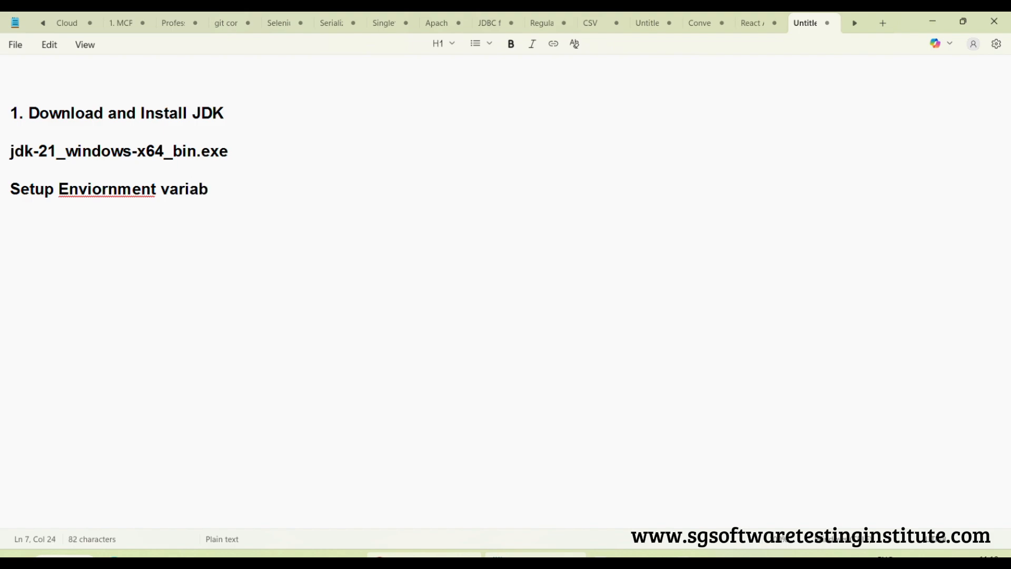
{"action": "type", "text": "les for JDK"}
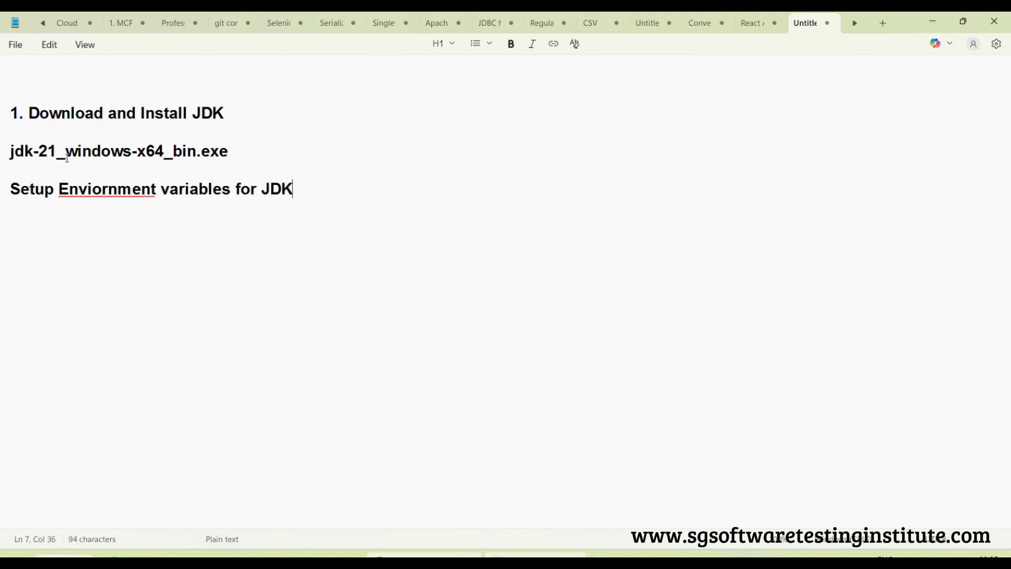
{"action": "left_click", "coordinate": [103, 195]}
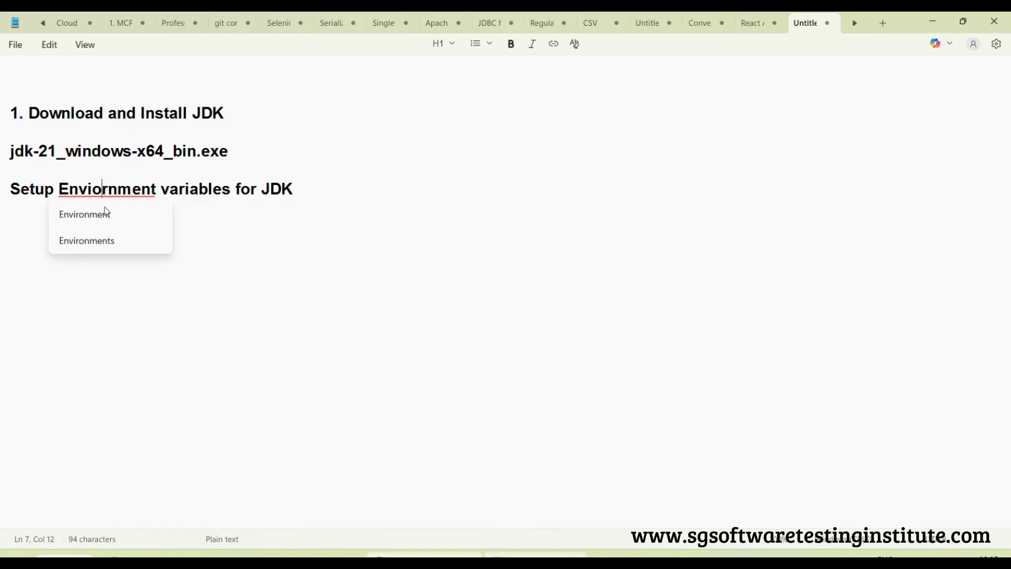
{"action": "left_click", "coordinate": [104, 212]}
{"action": "left_click", "coordinate": [350, 191]}
Add the line "Step 1: Create JAVA_HOME Variable in System variables section" below the environment variables heading
{"action": "key", "text": "Return"}
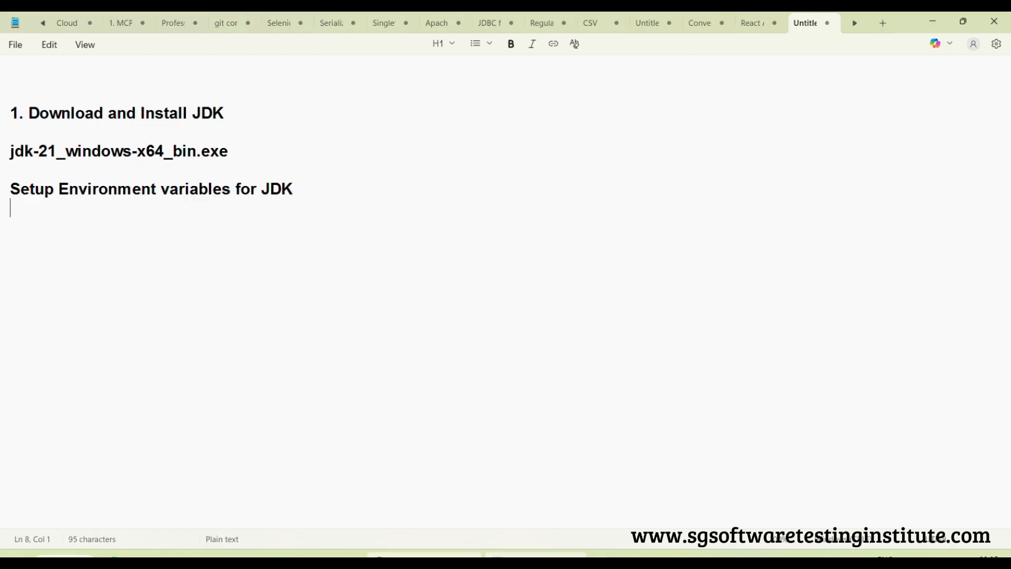
{"action": "type", "text": "Step 1"}
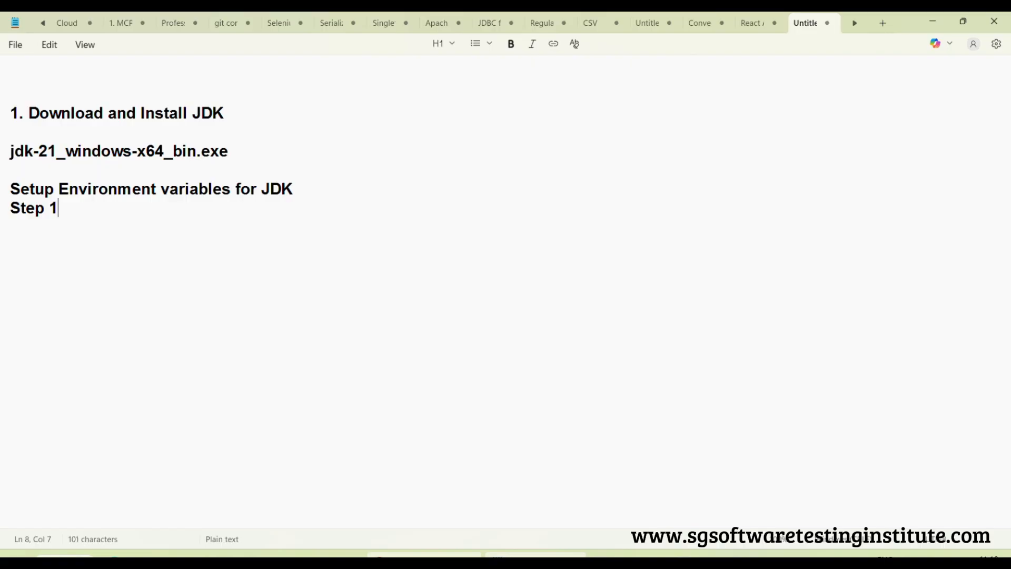
{"action": "type", "text": ": Cre"}
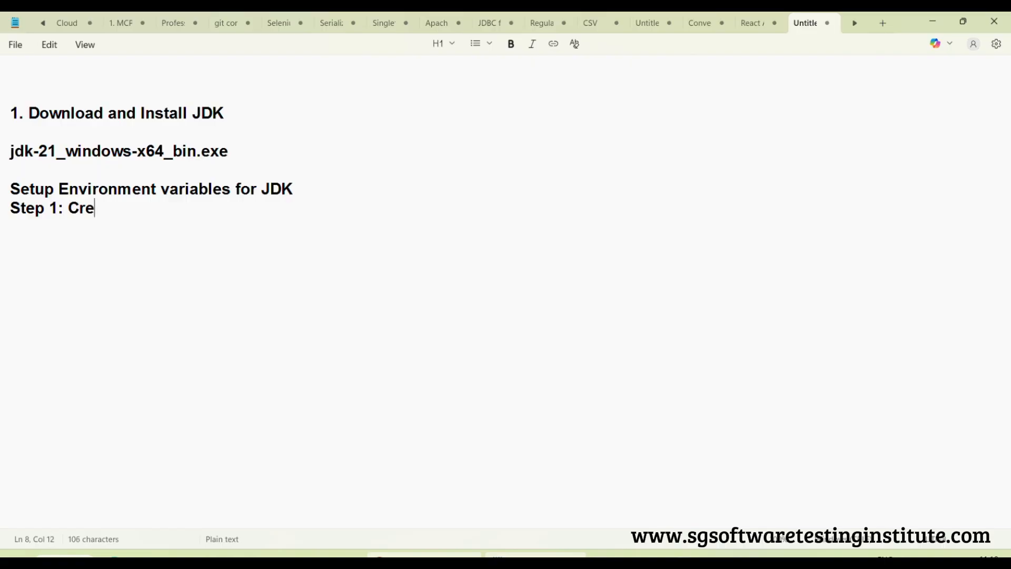
{"action": "type", "text": "ate JAVA"}
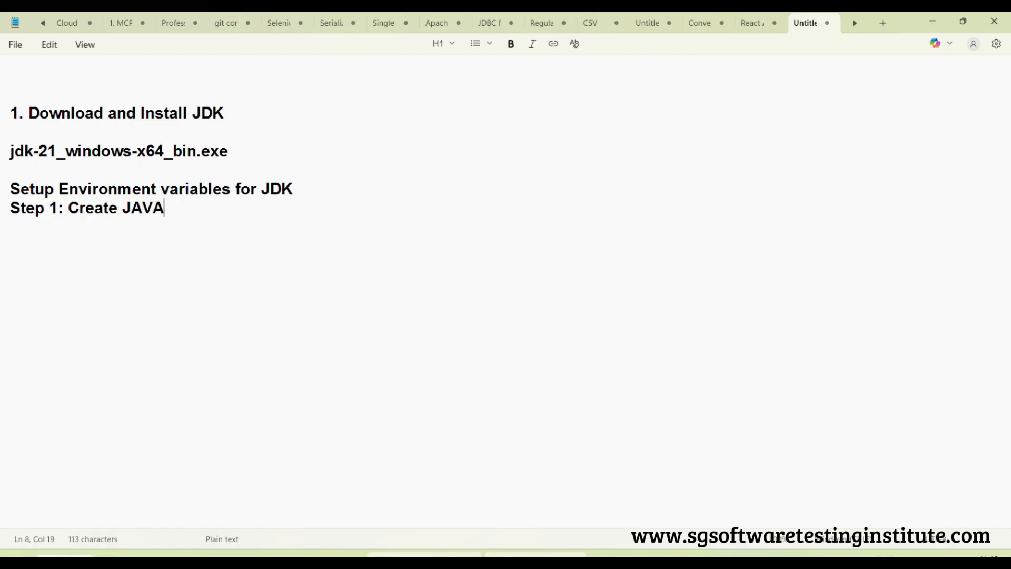
{"action": "type", "text": "_HOME "}
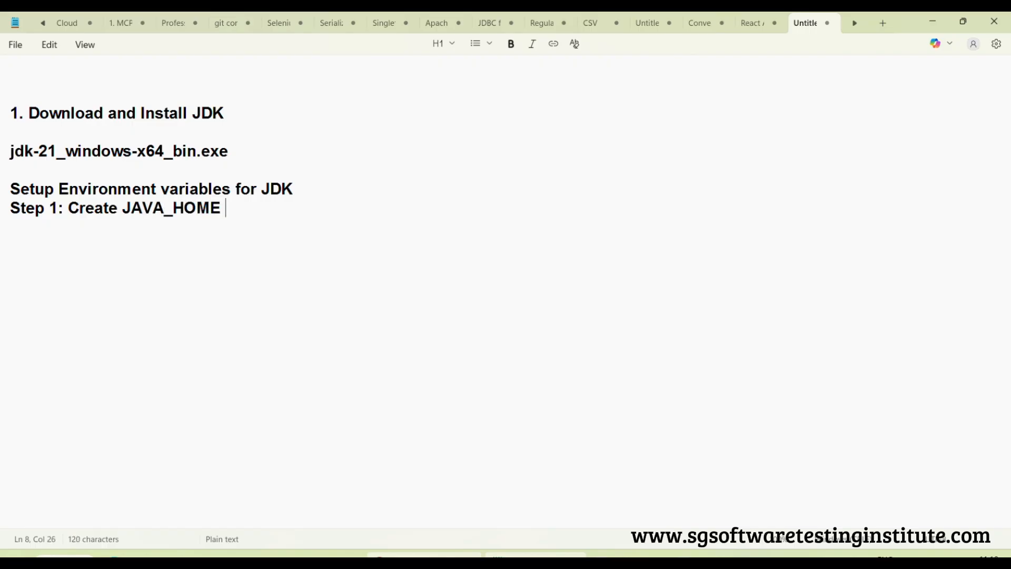
{"action": "type", "text": "Variable in"}
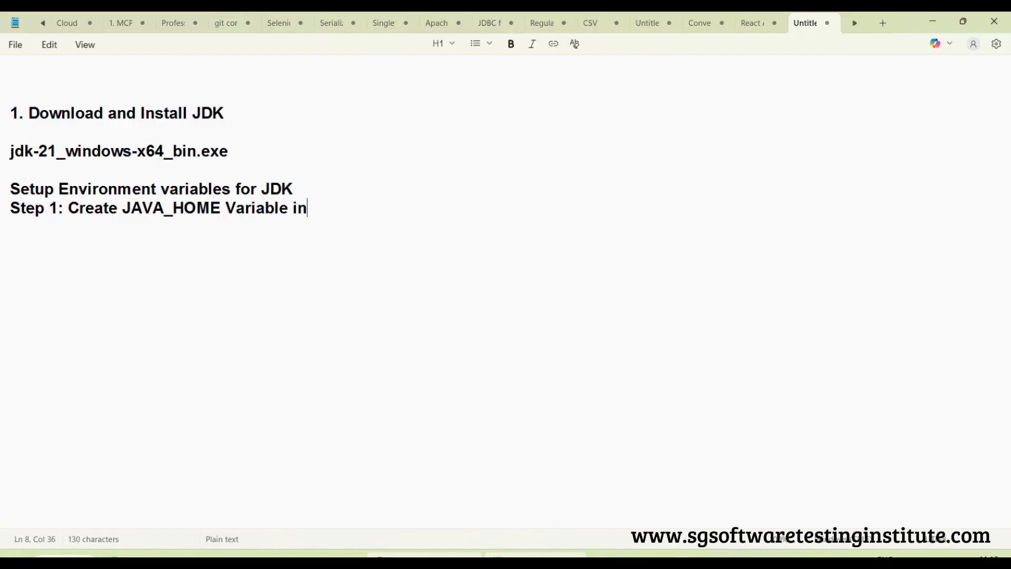
{"action": "type", "text": " System va"}
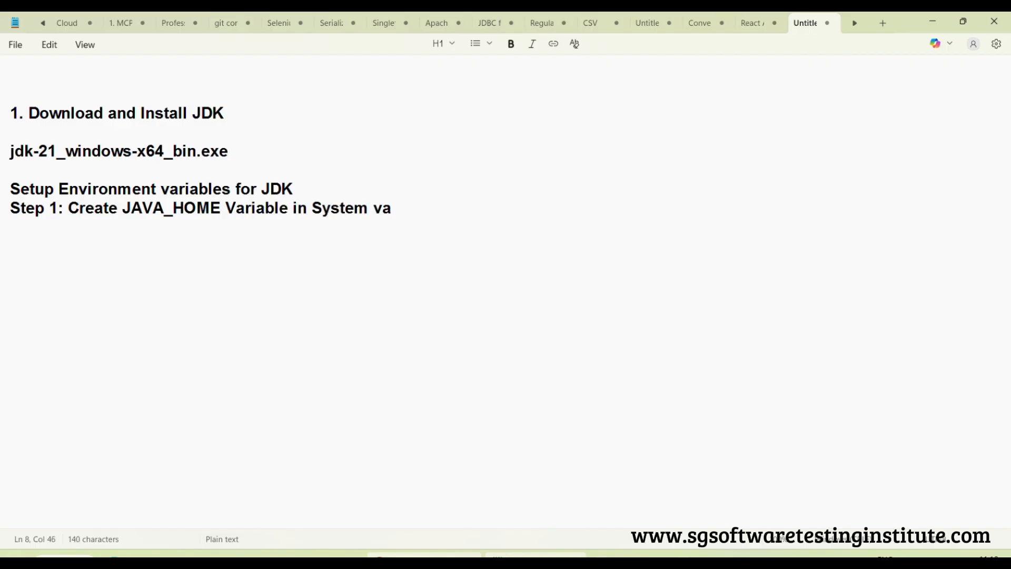
{"action": "type", "text": "riables section"}
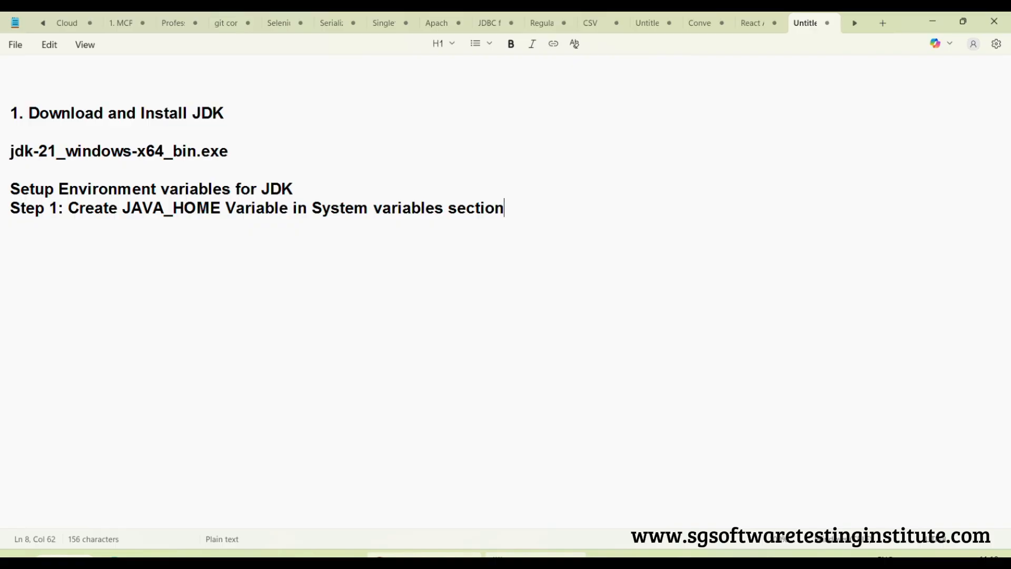
Add the line "Step 2: Edit PATH variable in System variables section", reusing the ending copied from the Step 1 line
{"action": "key", "text": "Return"}
{"action": "type", "text": "Step 2: Edi"}
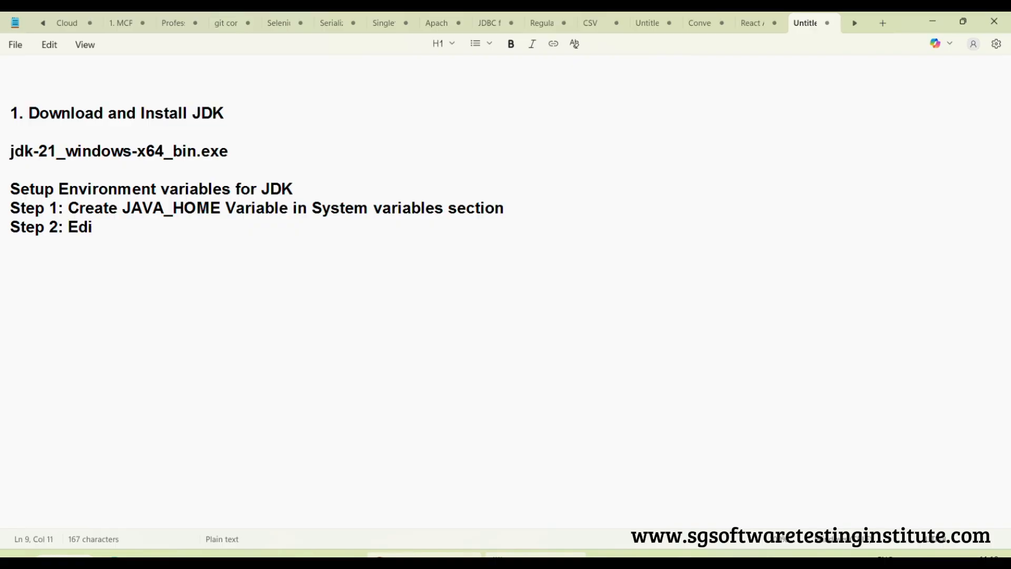
{"action": "type", "text": "t PATH variable"}
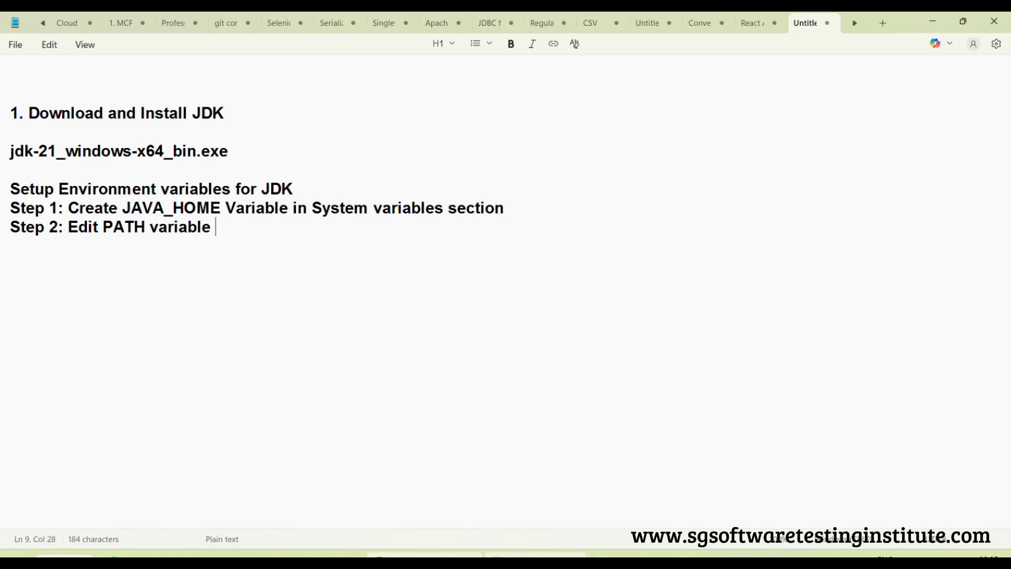
{"action": "left_click_drag", "start_coordinate": [289, 208], "coordinate": [618, 212]}
{"action": "key", "text": "ctrl+c"}
{"action": "left_click", "coordinate": [248, 233]}
{"action": "key", "text": "ctrl+v"}
{"action": "left_click_drag", "start_coordinate": [467, 235], "coordinate": [285, 189]}
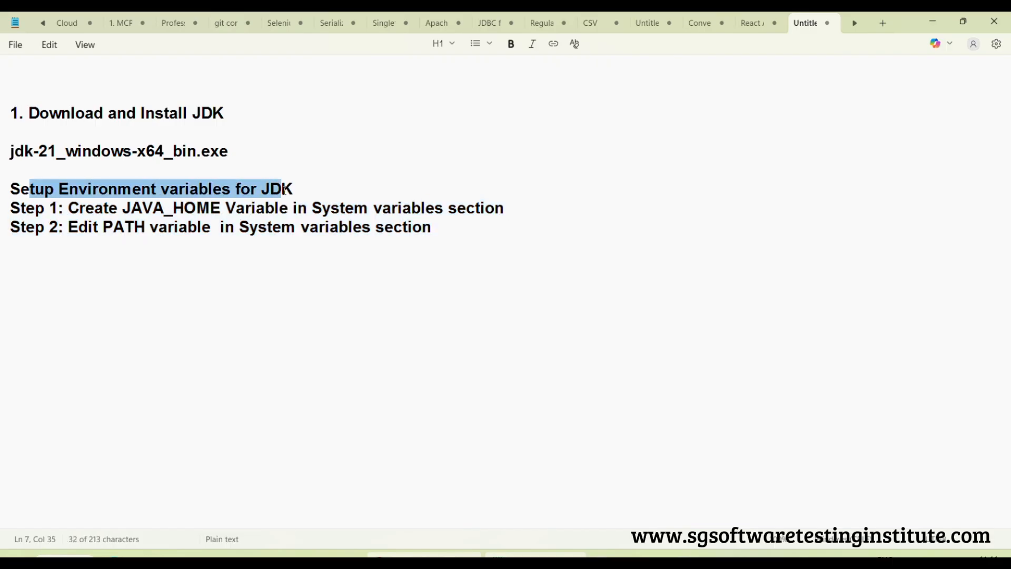
{"action": "left_click", "coordinate": [491, 231]}
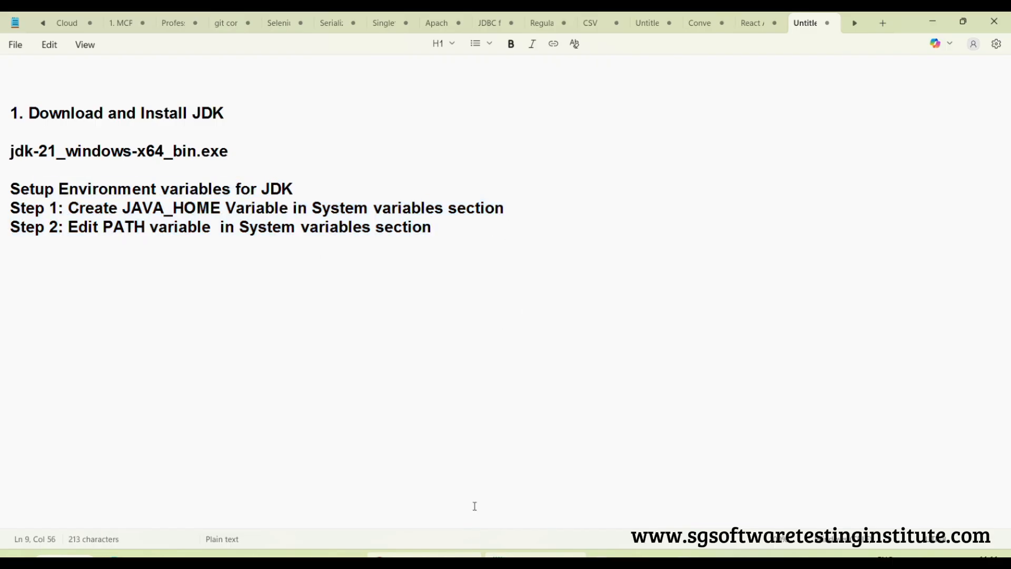
Switch to File Explorer, browse to C:\Program Files\Java and select the jdk-21 folder
{"action": "mouse_move", "coordinate": [305, 556]}
{"action": "left_click", "coordinate": [328, 530]}
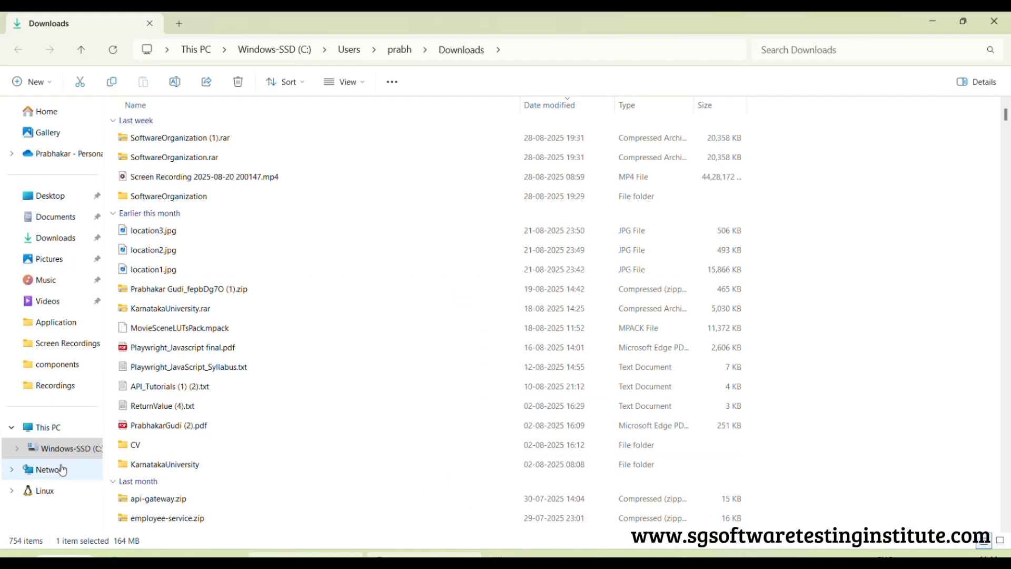
{"action": "left_click", "coordinate": [79, 449]}
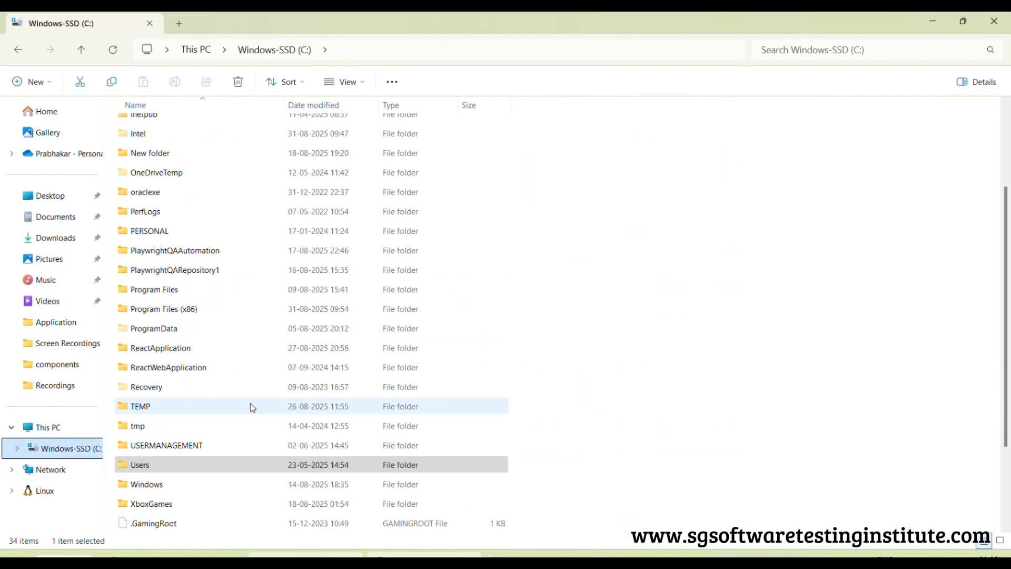
{"action": "scroll", "coordinate": [253, 406], "scroll_direction": "down", "scroll_amount": 2}
{"action": "double_click", "coordinate": [158, 233]}
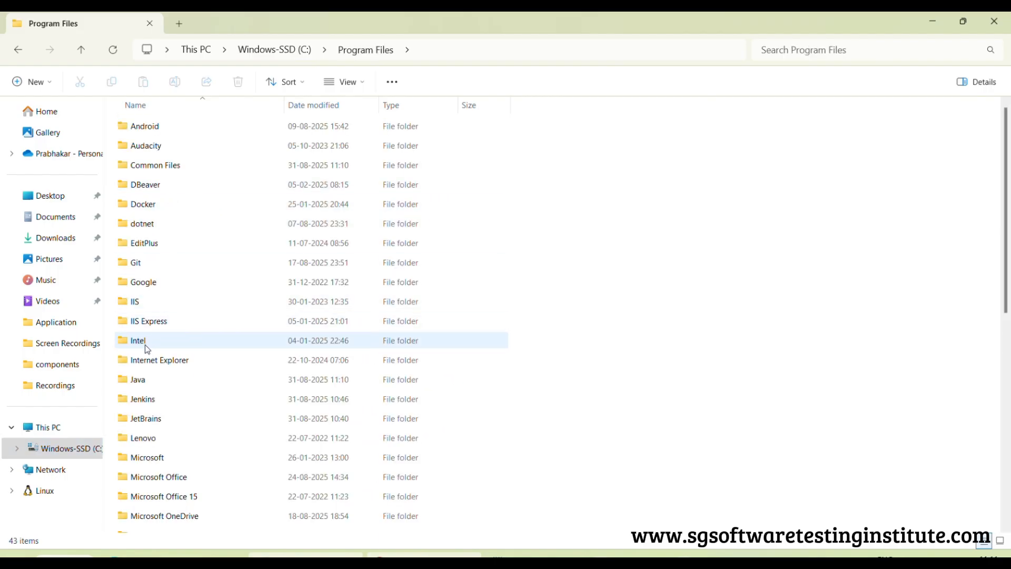
{"action": "double_click", "coordinate": [143, 380]}
{"action": "left_click", "coordinate": [143, 127]}
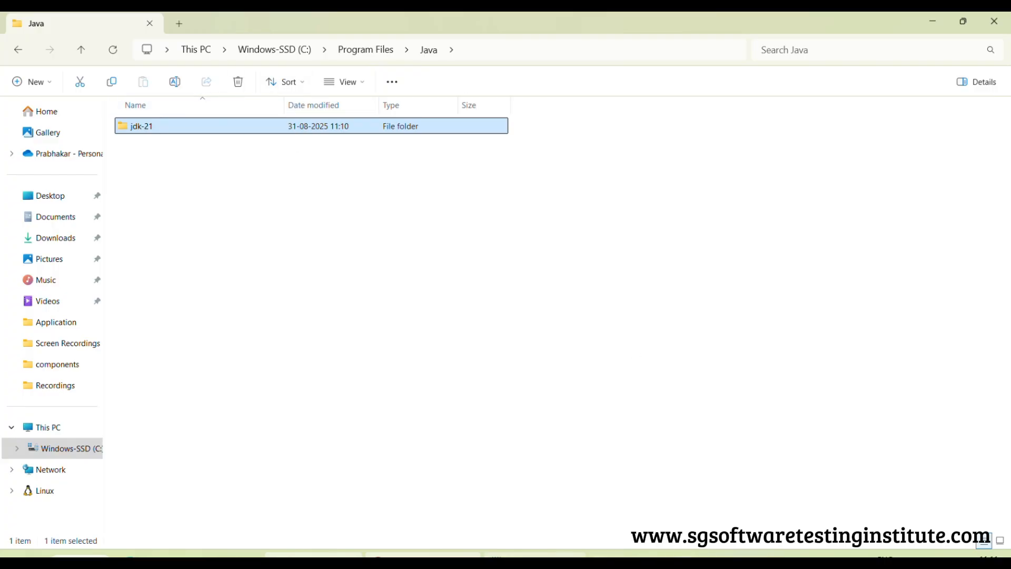
Switch to Notepad, highlight the beginning of the Step 1 line and return to the Java folder in File Explorer
{"action": "left_click", "coordinate": [535, 556]}
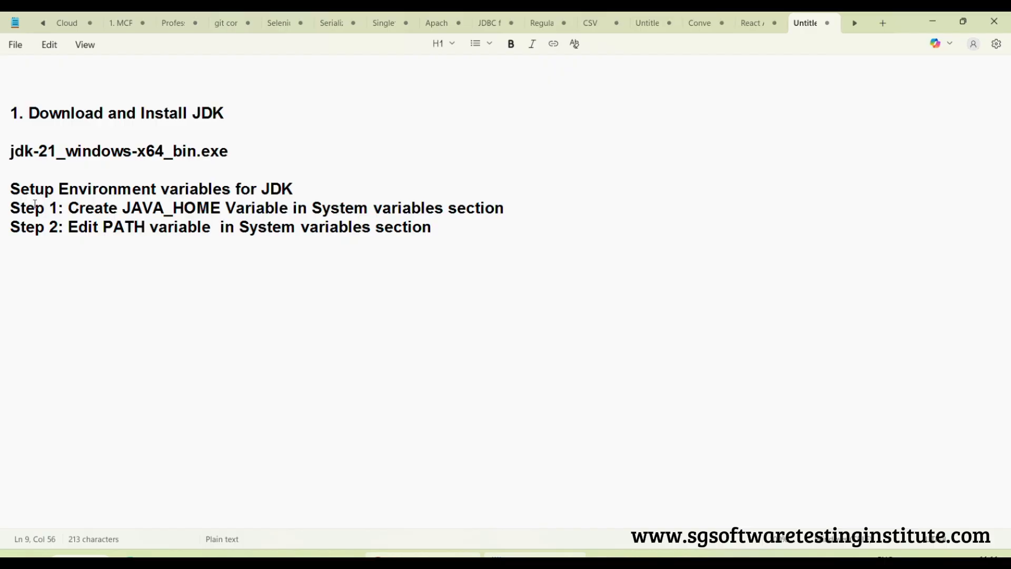
{"action": "left_click_drag", "start_coordinate": [33, 207], "coordinate": [103, 207]}
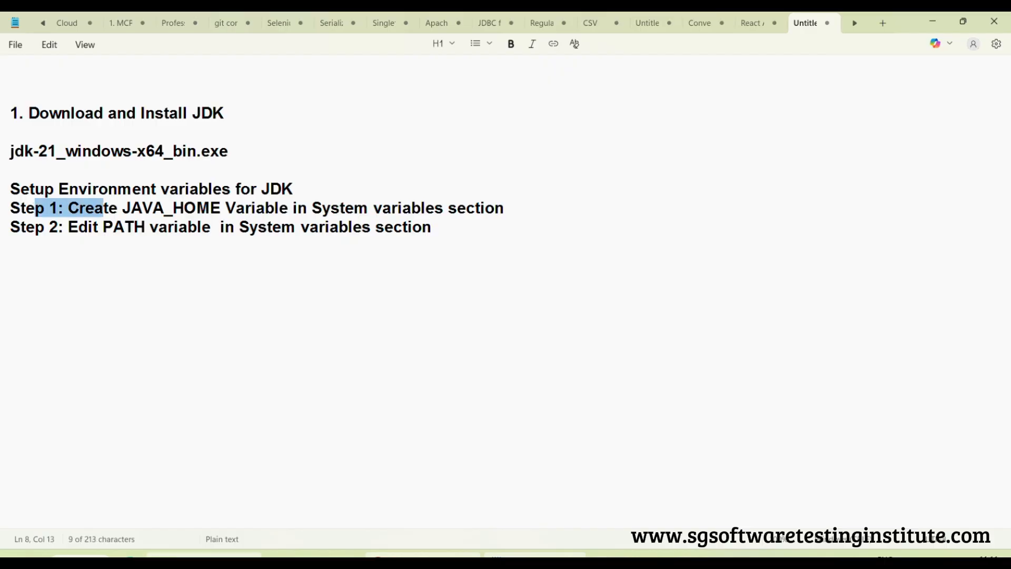
{"action": "mouse_move", "coordinate": [337, 555]}
{"action": "left_click", "coordinate": [328, 498]}
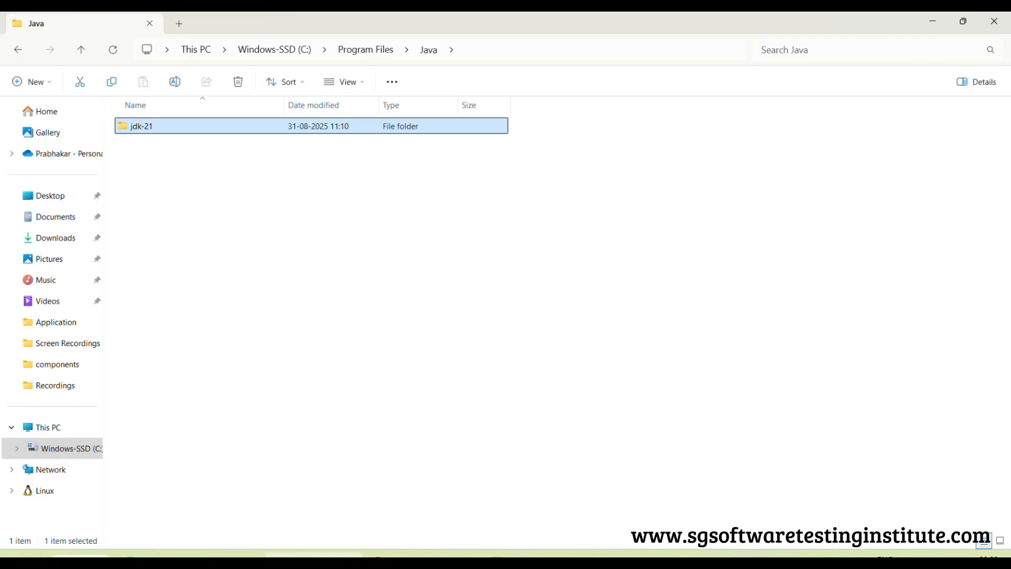
Open the properties of This PC and go through the advanced system settings to the Environment Variables dialog
{"action": "right_click", "coordinate": [53, 429]}
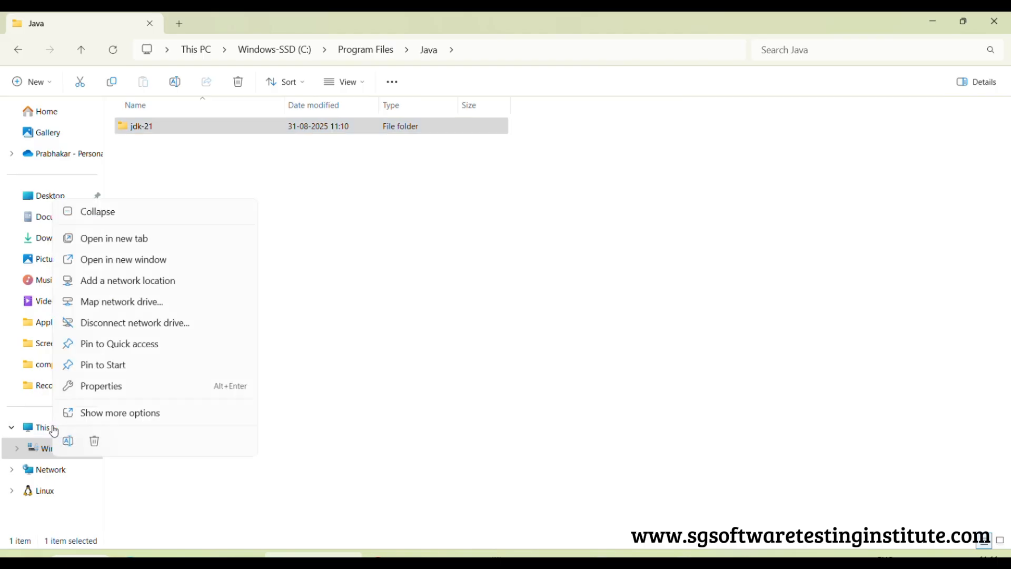
{"action": "left_click", "coordinate": [104, 389]}
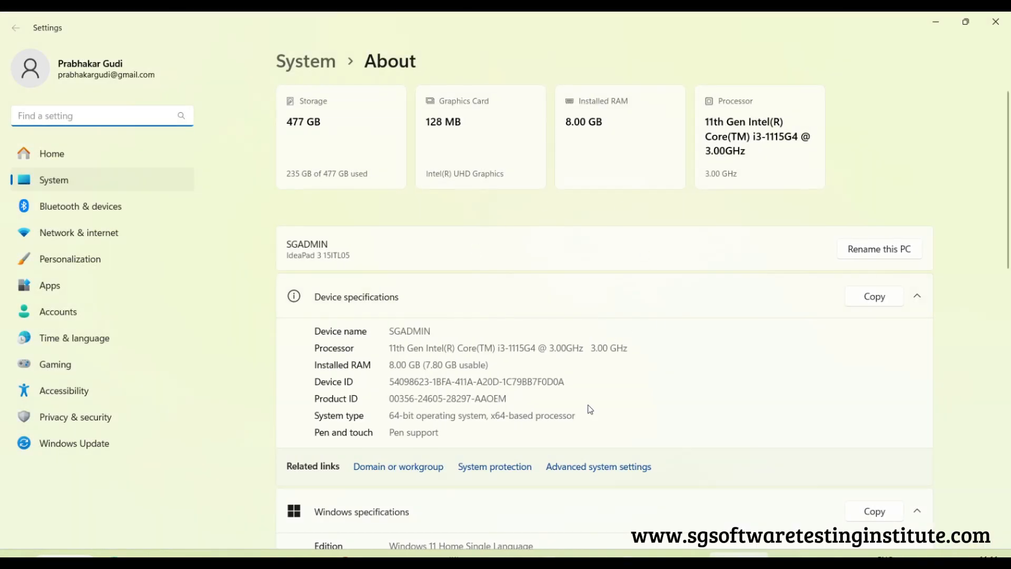
{"action": "left_click", "coordinate": [608, 470]}
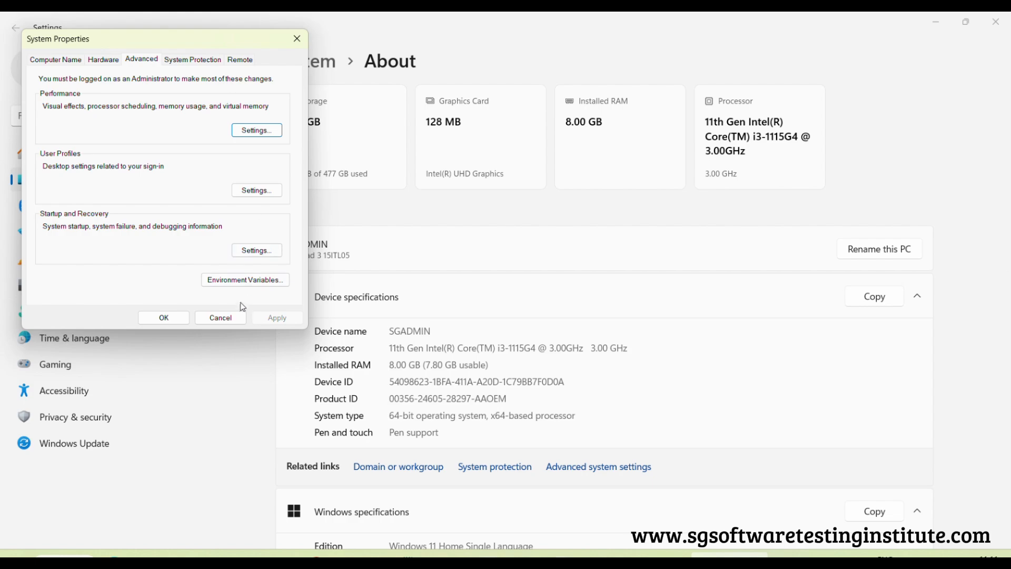
{"action": "left_click", "coordinate": [242, 282]}
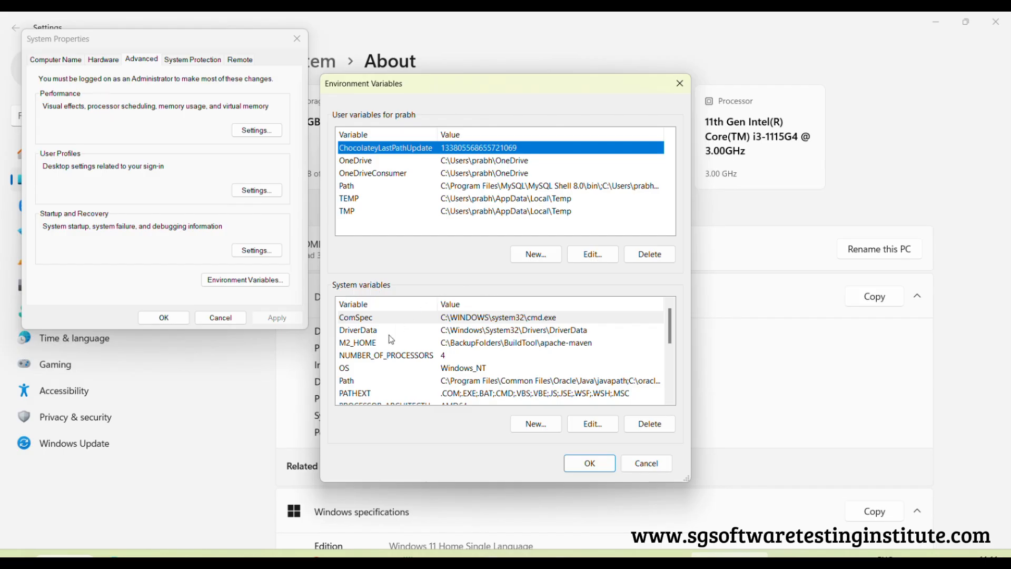
Start a new system variable named JAVA_HOME and browse the directories of This PC to the Program Files folder
{"action": "left_click", "coordinate": [537, 421]}
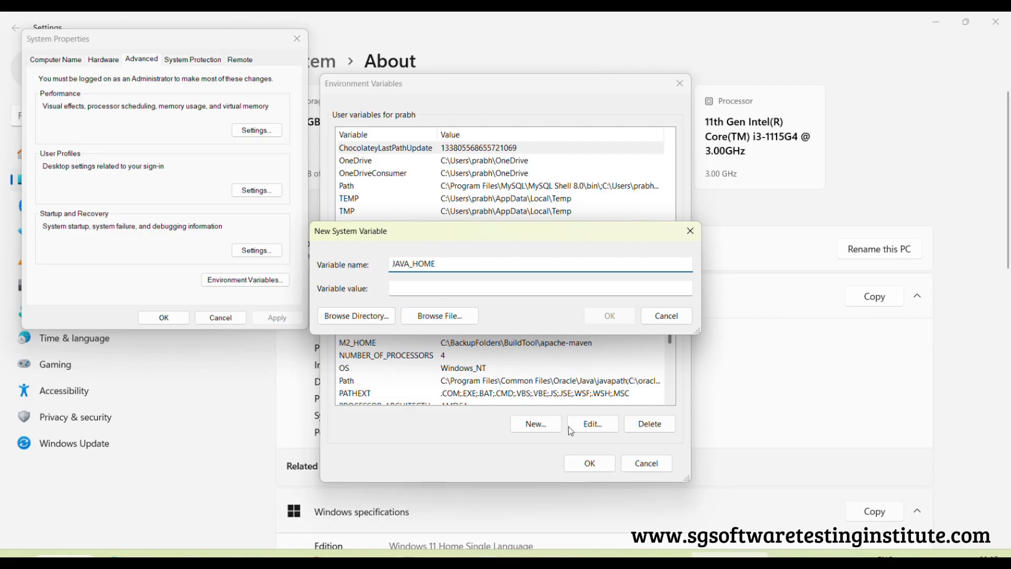
{"action": "left_click", "coordinate": [363, 320]}
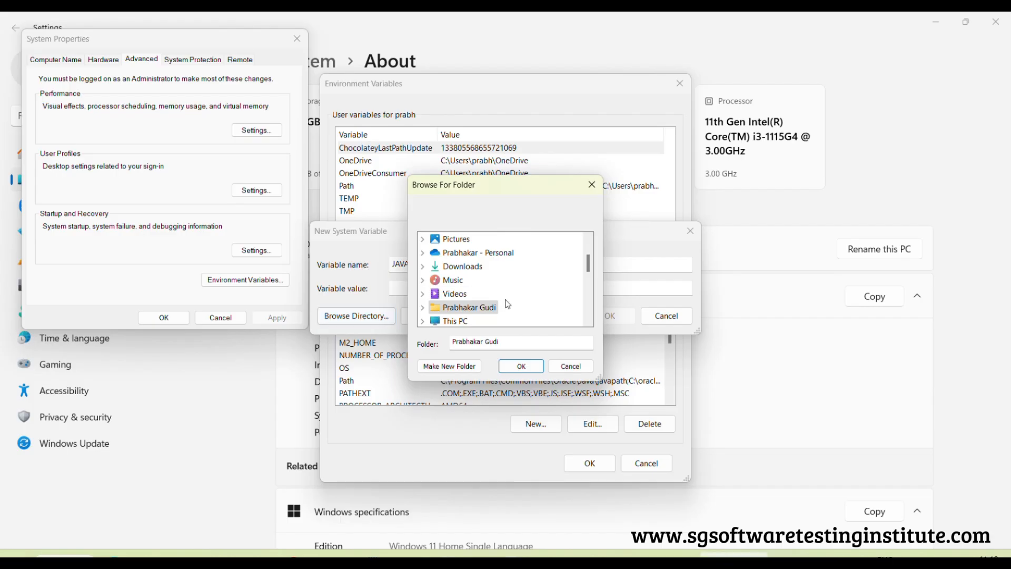
{"action": "scroll", "coordinate": [509, 302], "scroll_direction": "down", "scroll_amount": 4}
{"action": "scroll", "coordinate": [504, 281], "scroll_direction": "up", "scroll_amount": 2}
{"action": "scroll", "coordinate": [503, 277], "scroll_direction": "up", "scroll_amount": 2}
{"action": "left_click", "coordinate": [551, 316]}
{"action": "scroll", "coordinate": [550, 308], "scroll_direction": "down", "scroll_amount": 10}
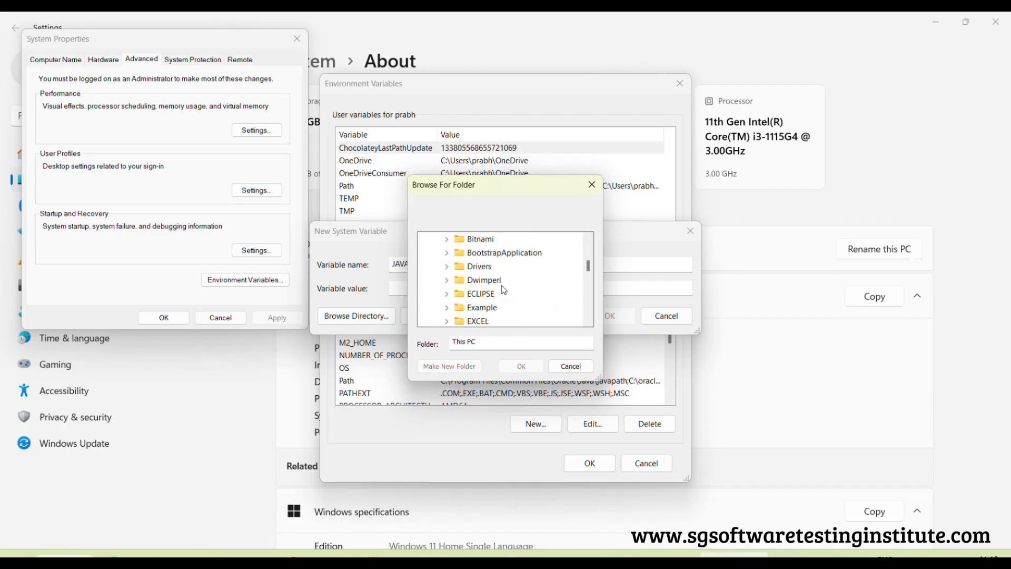
{"action": "scroll", "coordinate": [541, 296], "scroll_direction": "down", "scroll_amount": 2}
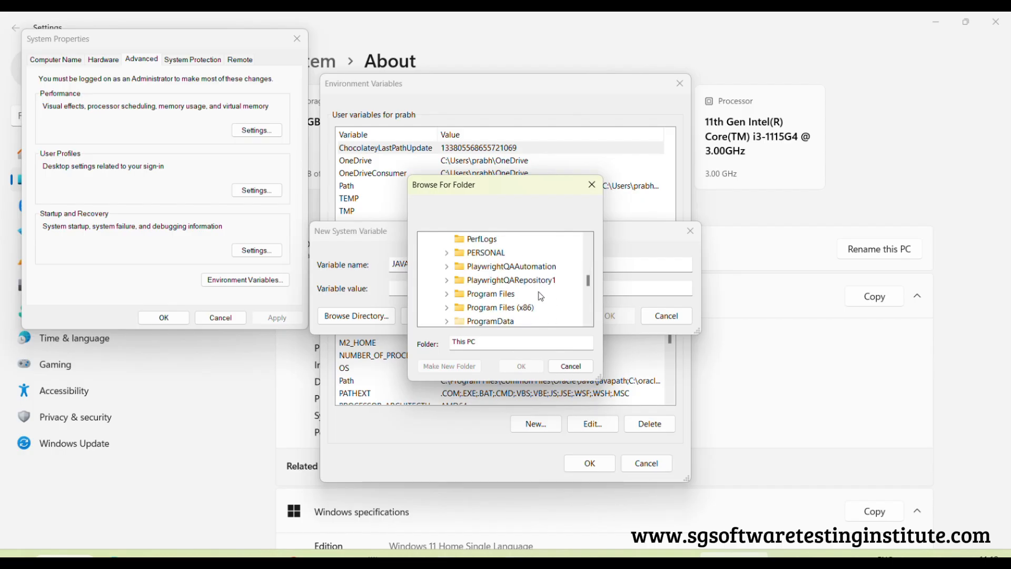
Choose the jdk-21 folder under Program Files\Java as the JAVA_HOME value and save the variable
{"action": "double_click", "coordinate": [525, 295]}
{"action": "scroll", "coordinate": [547, 279], "scroll_direction": "down", "scroll_amount": 2}
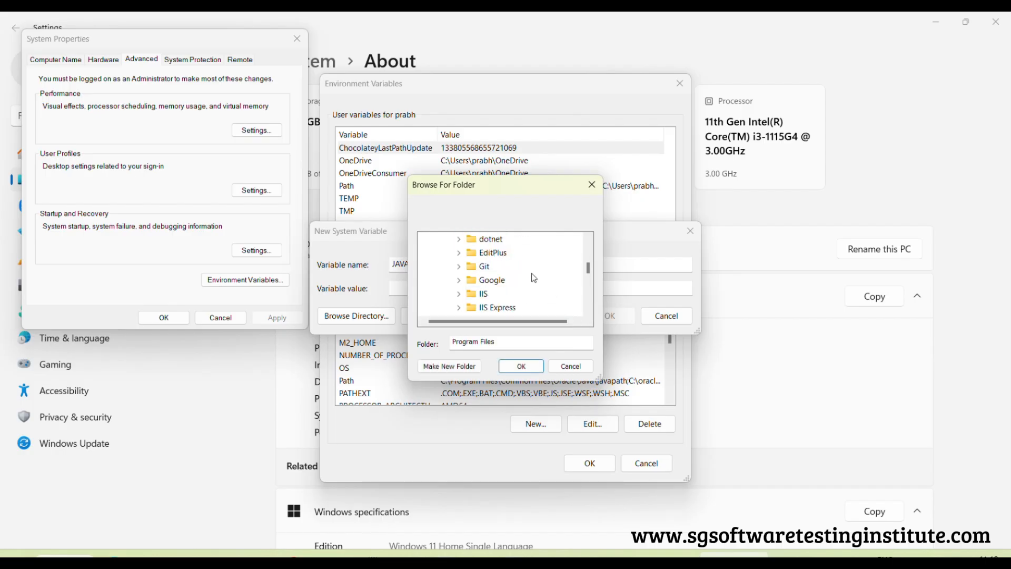
{"action": "scroll", "coordinate": [534, 278], "scroll_direction": "down", "scroll_amount": 1}
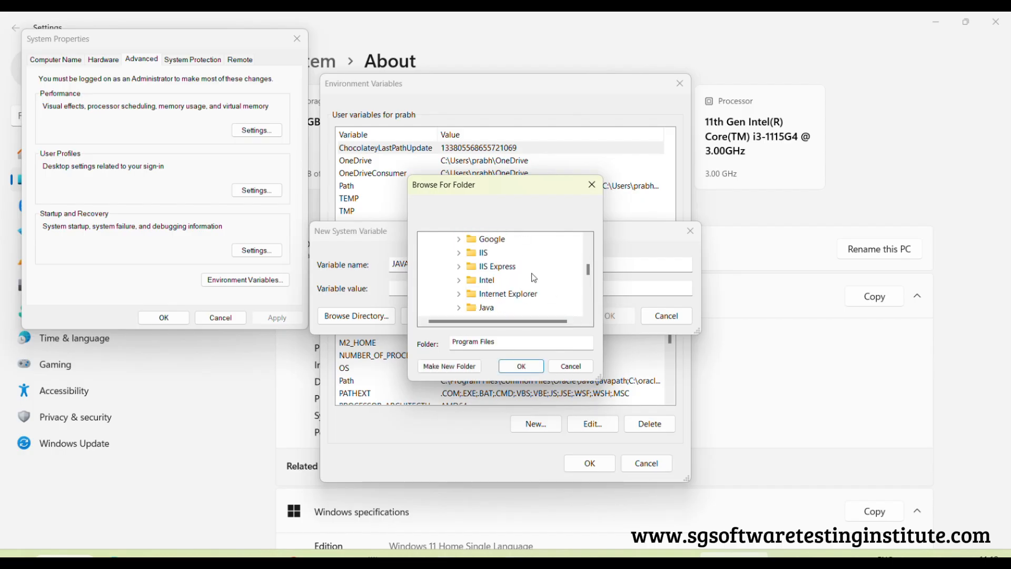
{"action": "double_click", "coordinate": [490, 307]}
{"action": "left_click", "coordinate": [504, 280]}
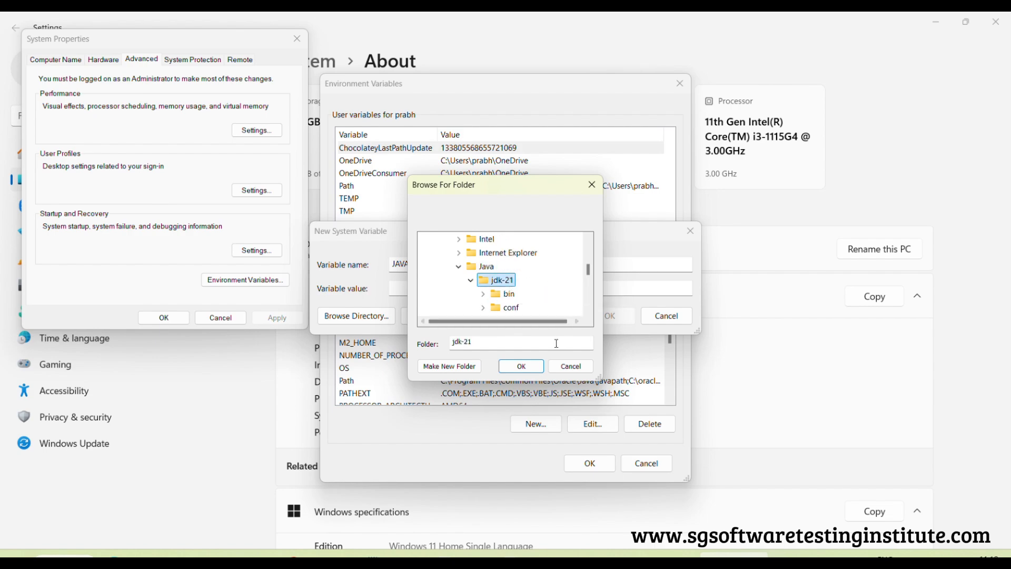
{"action": "left_click", "coordinate": [522, 366]}
{"action": "left_click", "coordinate": [535, 284]}
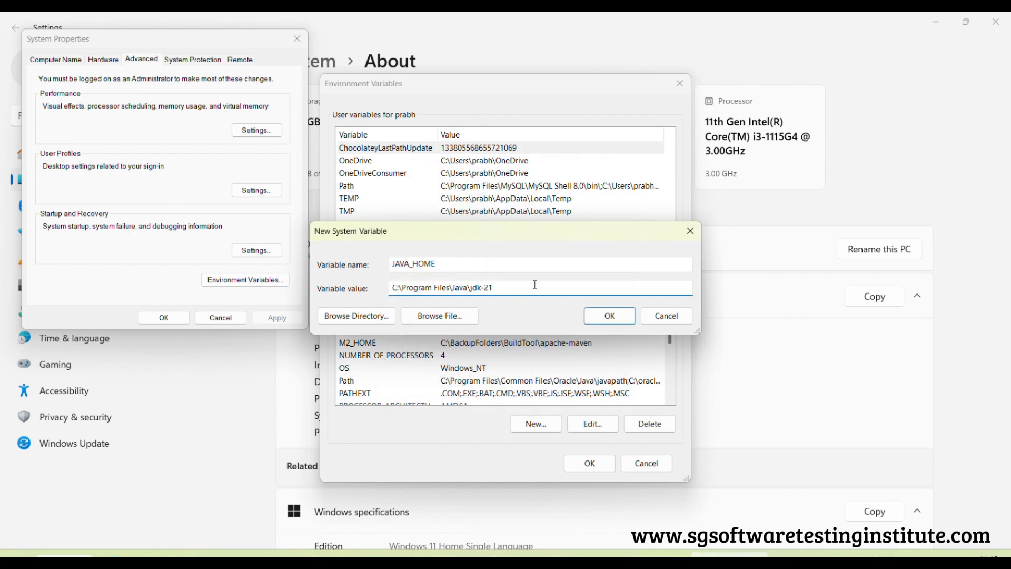
{"action": "left_click", "coordinate": [610, 316]}
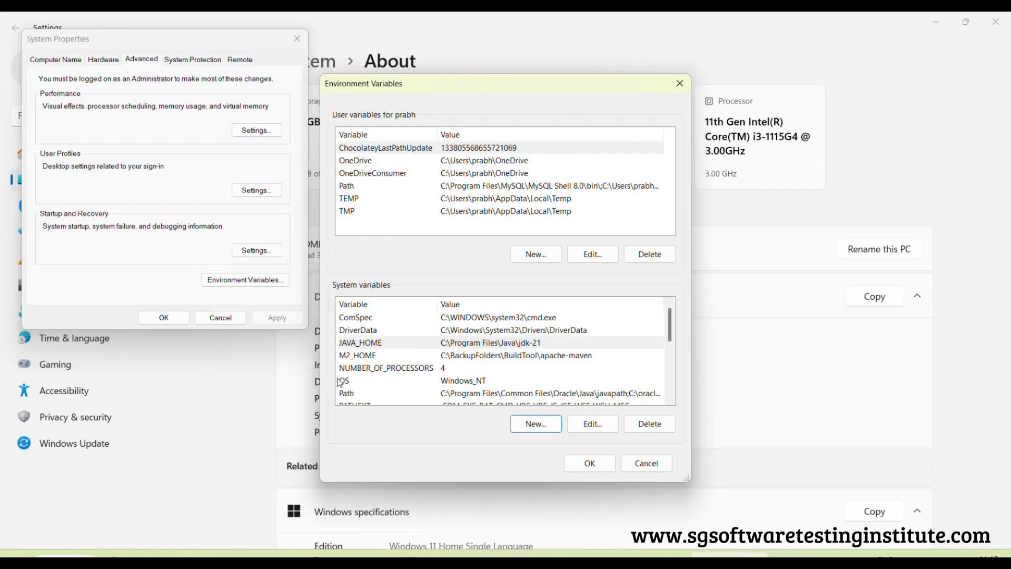
Select the Path system variable, highlight "Edit PATH variable in" on Notepad's Step 2 line and return to Environment Variables
{"action": "left_click", "coordinate": [359, 319]}
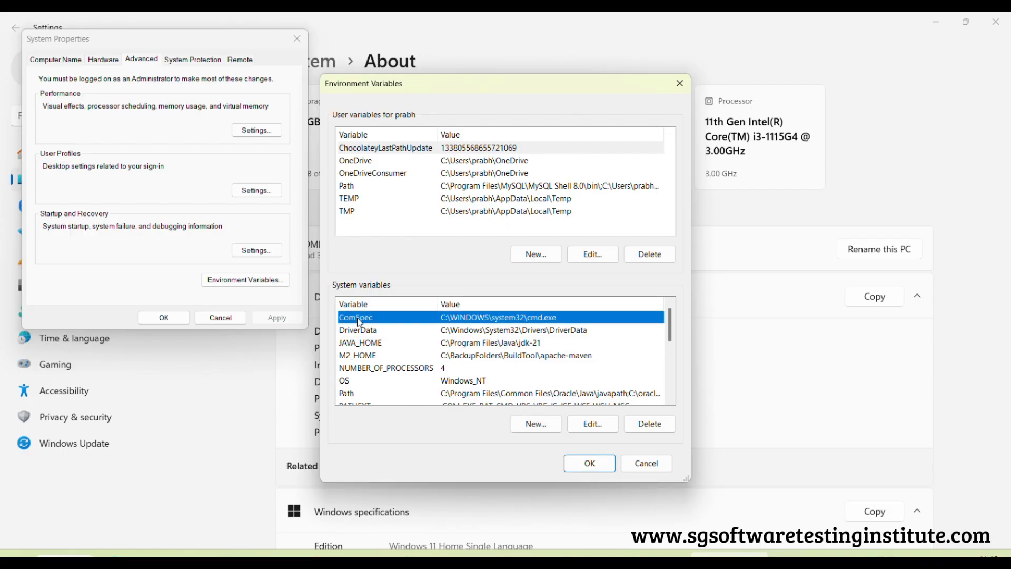
{"action": "key", "text": "p"}
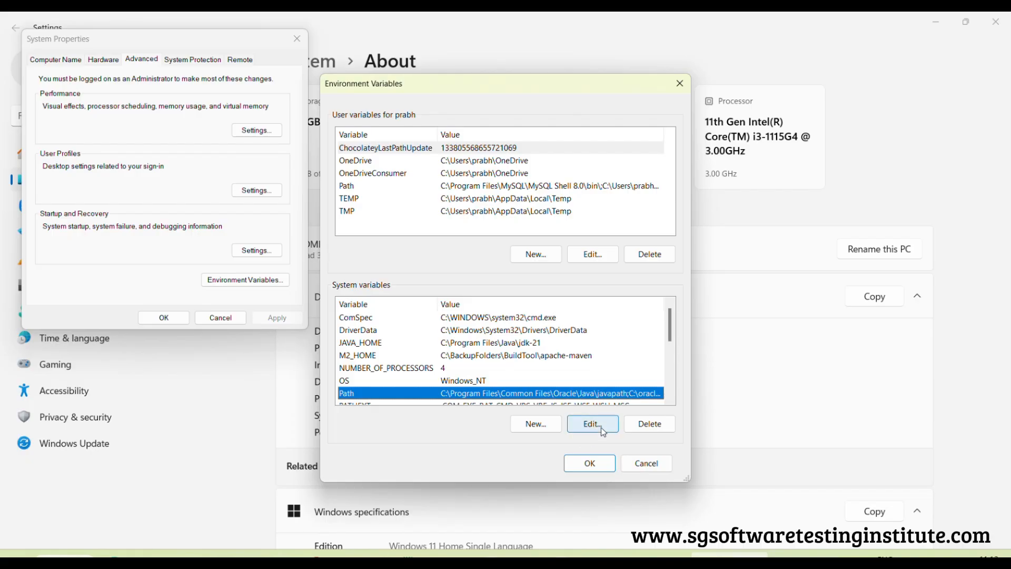
{"action": "mouse_move", "coordinate": [553, 556]}
{"action": "left_click", "coordinate": [436, 556]}
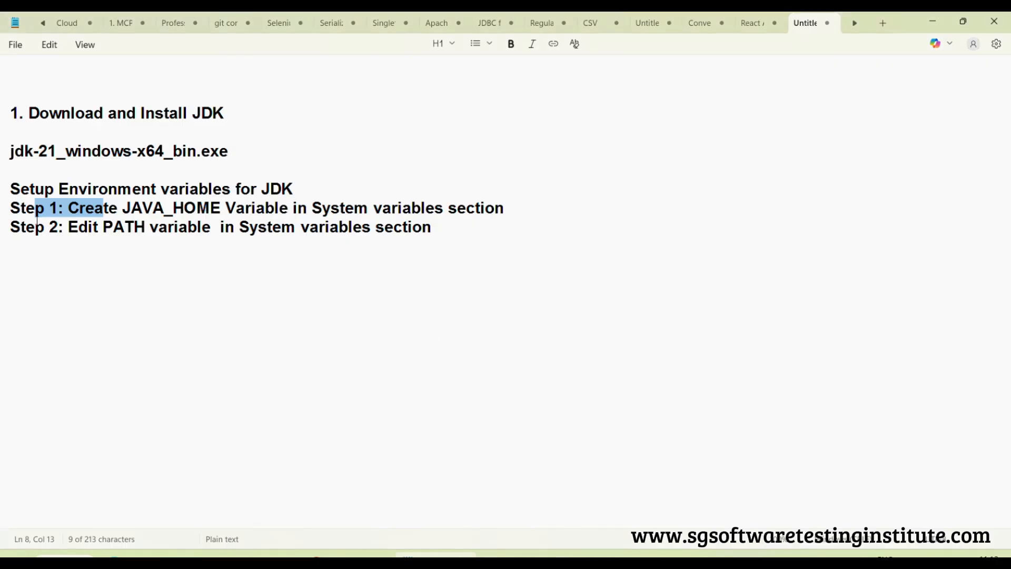
{"action": "left_click_drag", "start_coordinate": [67, 228], "coordinate": [240, 230]}
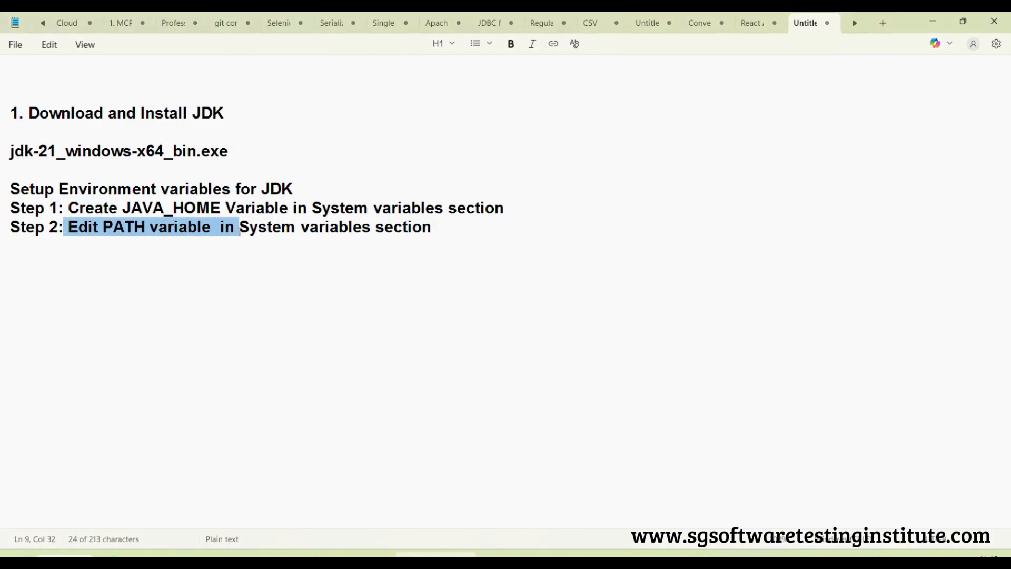
{"action": "left_click", "coordinate": [933, 21]}
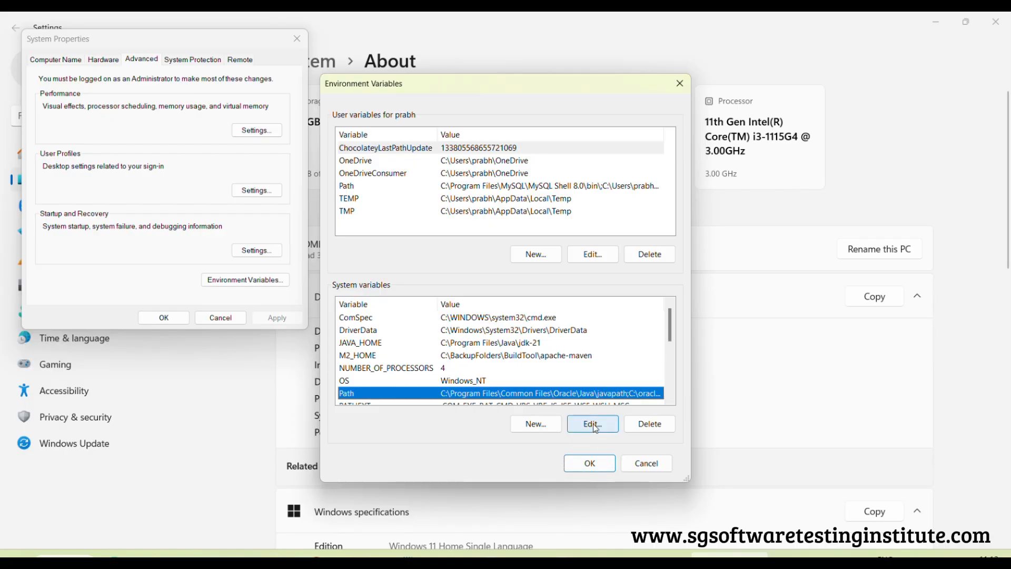
Open the Path system variable for editing, add a new entry and browse for its folder up to Program Files
{"action": "left_click", "coordinate": [594, 424]}
{"action": "left_click", "coordinate": [633, 147]}
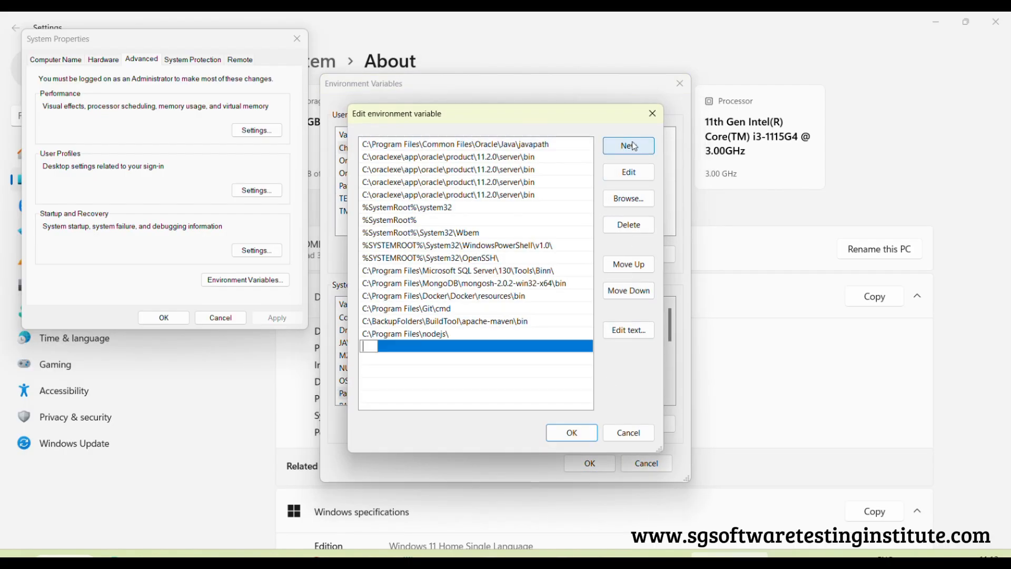
{"action": "left_click", "coordinate": [628, 198]}
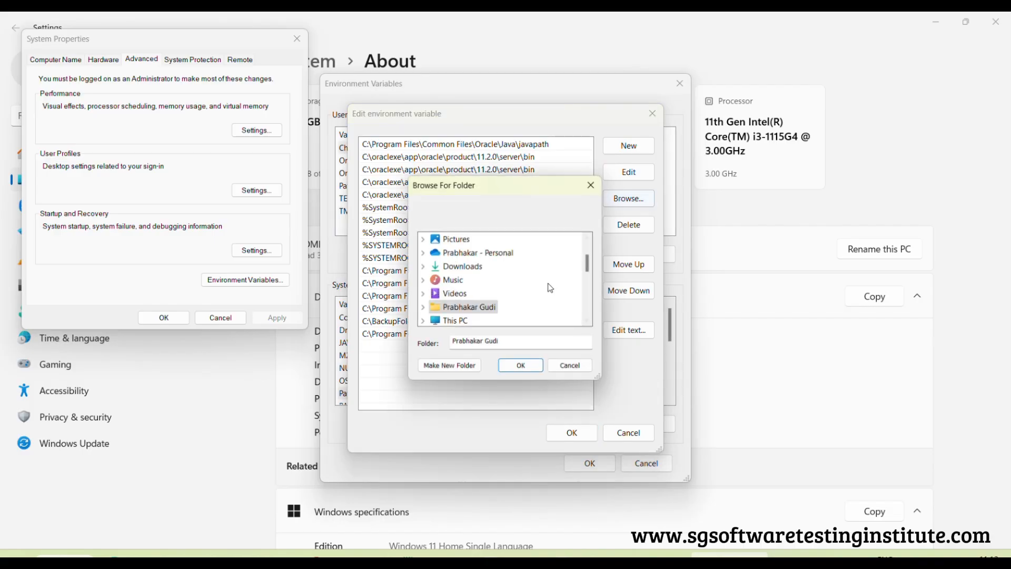
{"action": "left_click", "coordinate": [453, 320]}
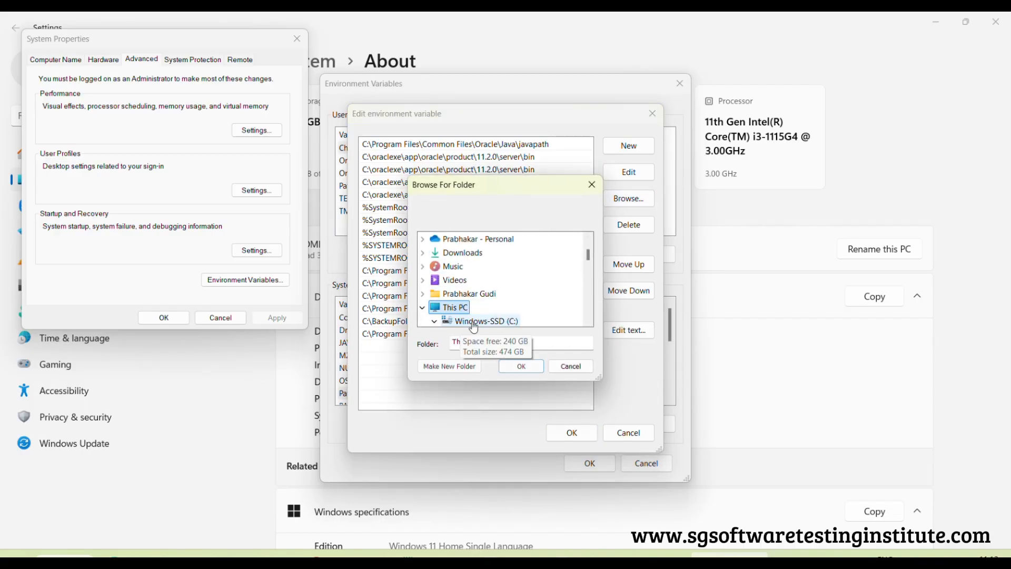
{"action": "scroll", "coordinate": [519, 281], "scroll_direction": "down", "scroll_amount": 10}
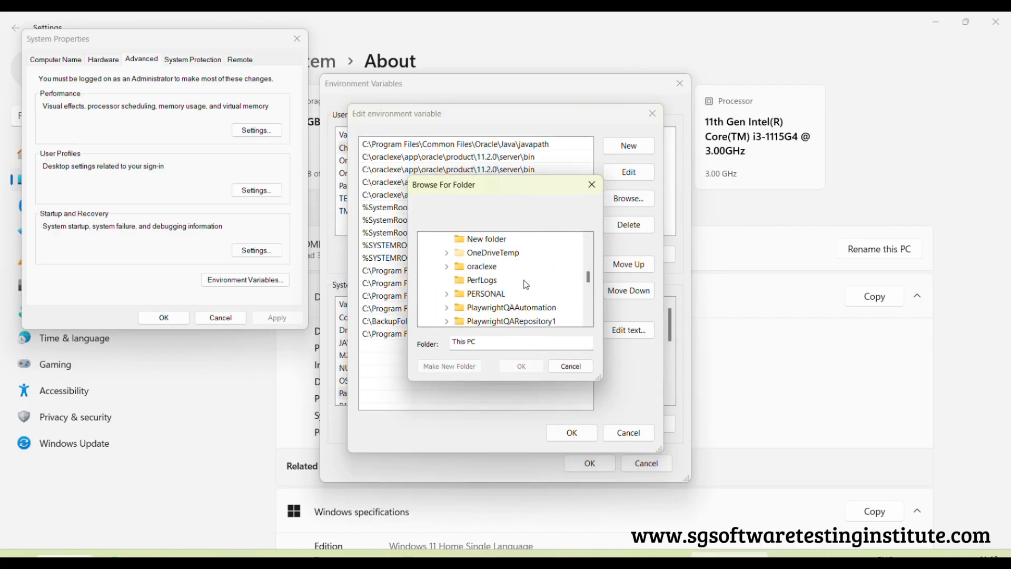
{"action": "scroll", "coordinate": [520, 280], "scroll_direction": "down", "scroll_amount": 1}
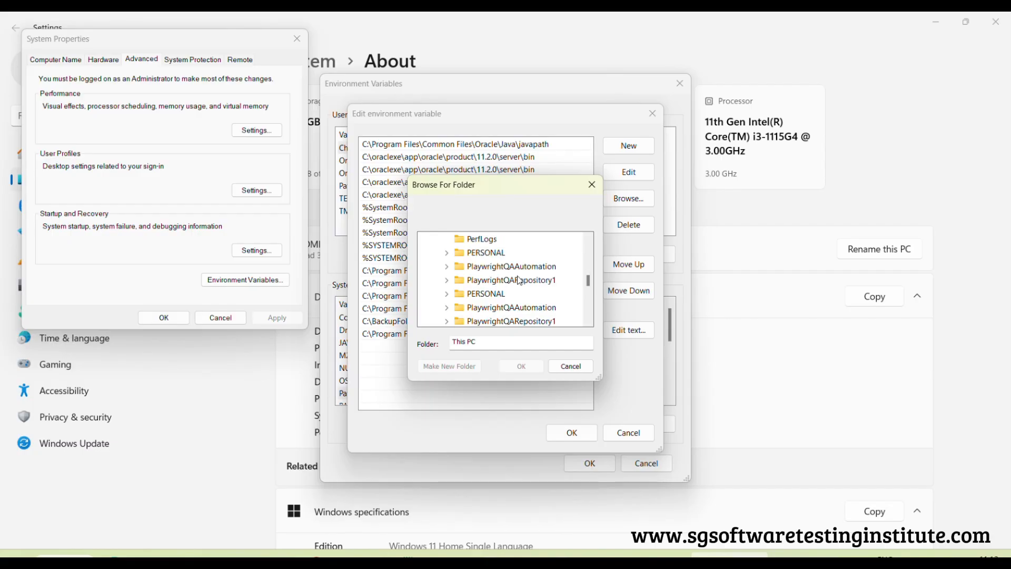
{"action": "left_click", "coordinate": [504, 292]}
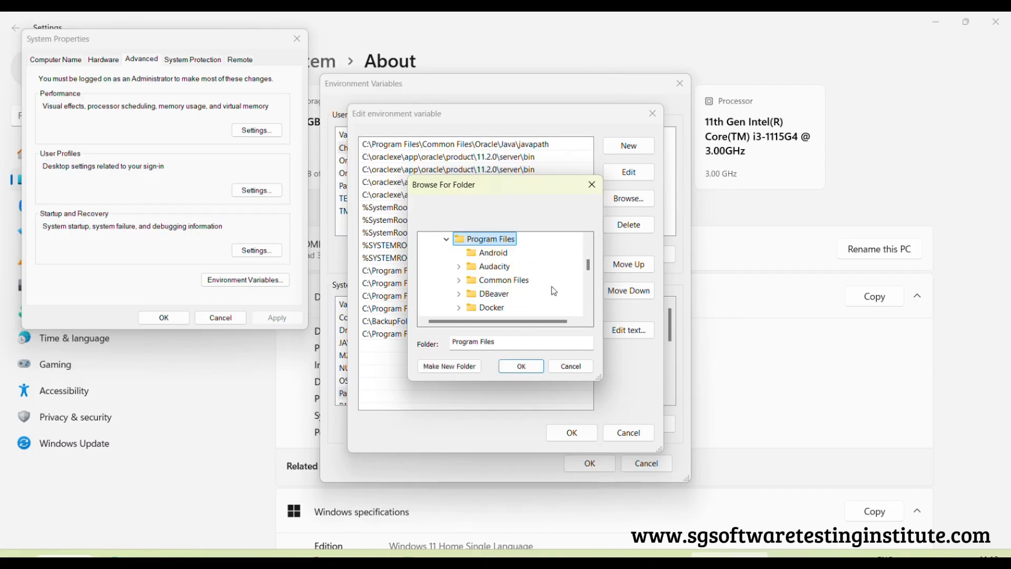
Choose the bin folder under Java\jdk-21 as the new Path entry
{"action": "scroll", "coordinate": [551, 285], "scroll_direction": "down", "scroll_amount": 2}
{"action": "scroll", "coordinate": [544, 286], "scroll_direction": "down", "scroll_amount": 2}
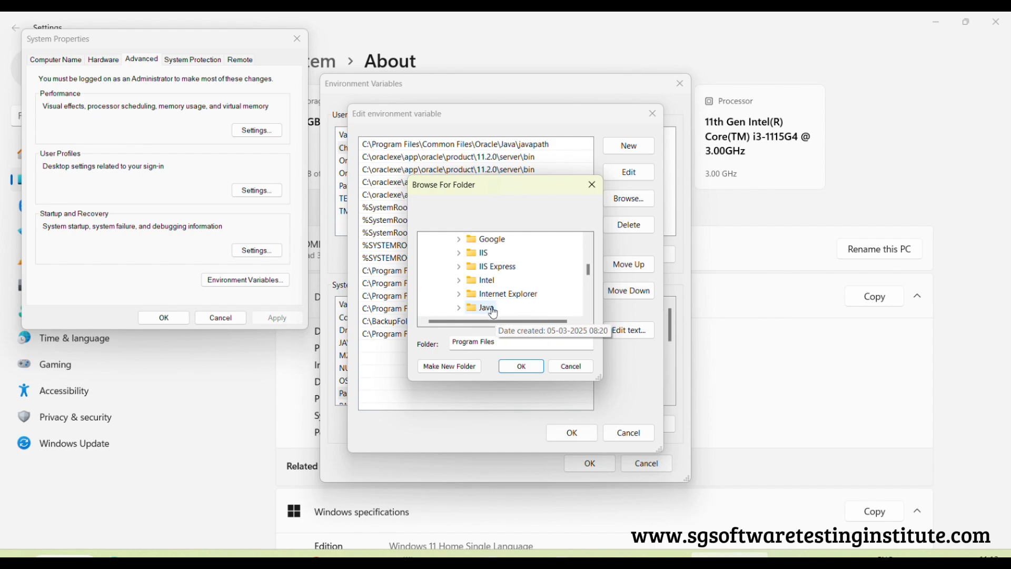
{"action": "left_click", "coordinate": [481, 307]}
{"action": "scroll", "coordinate": [540, 272], "scroll_direction": "down", "scroll_amount": 2}
{"action": "left_click", "coordinate": [507, 252]}
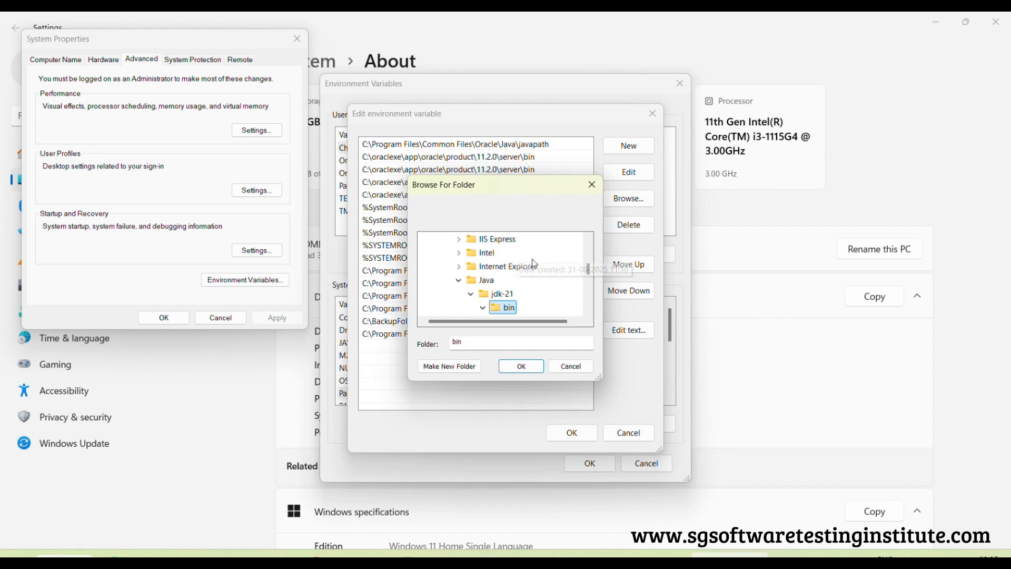
{"action": "left_click", "coordinate": [524, 366]}
Move the C:\Program Files\Java\jdk-21\bin entry up three places, above C:\Program Files\Git\cmd, and save the Path variable
{"action": "left_click", "coordinate": [474, 353]}
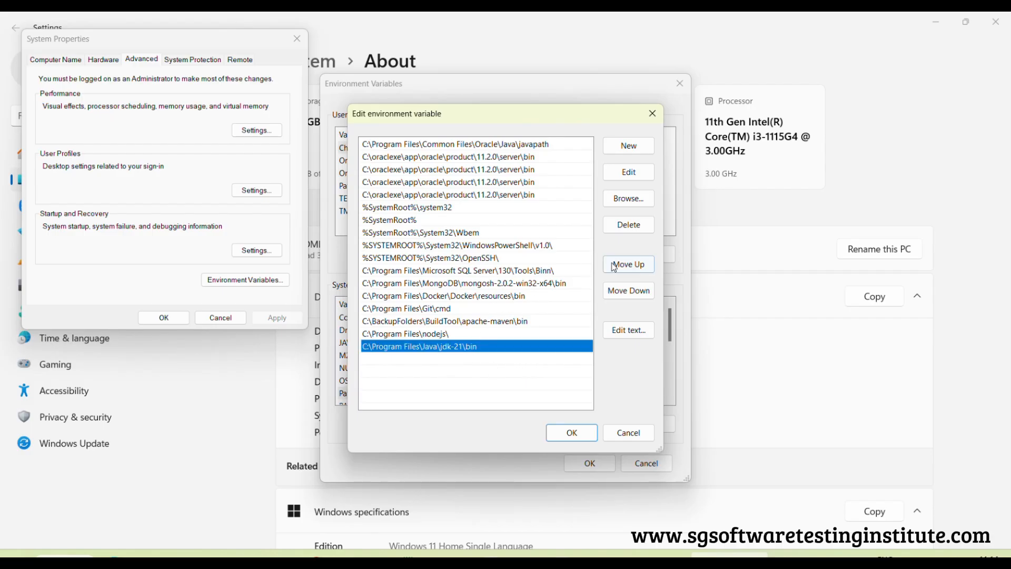
{"action": "left_click", "coordinate": [629, 265]}
{"action": "left_click", "coordinate": [628, 265]}
{"action": "left_click", "coordinate": [629, 265]}
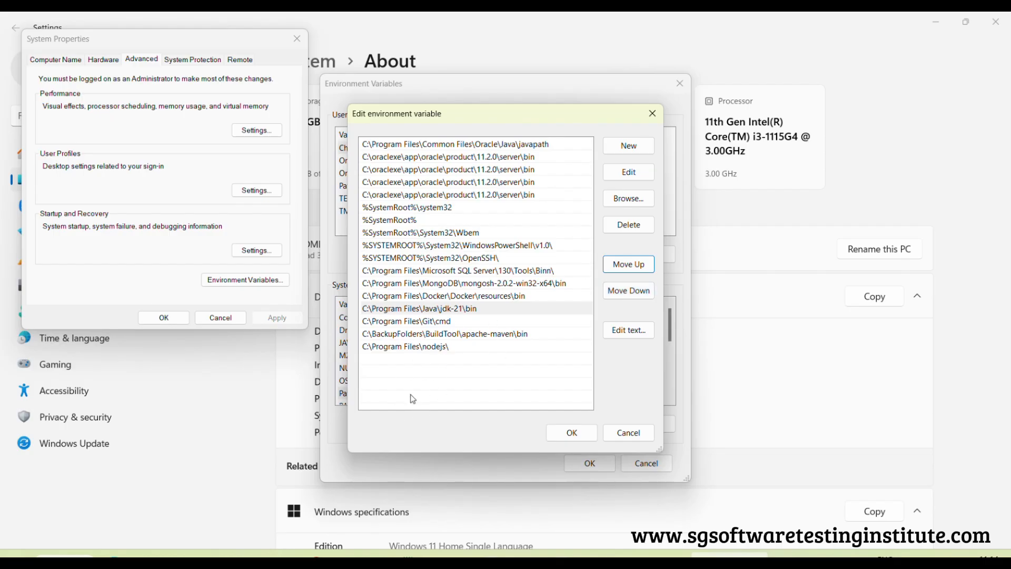
{"action": "left_click", "coordinate": [416, 312]}
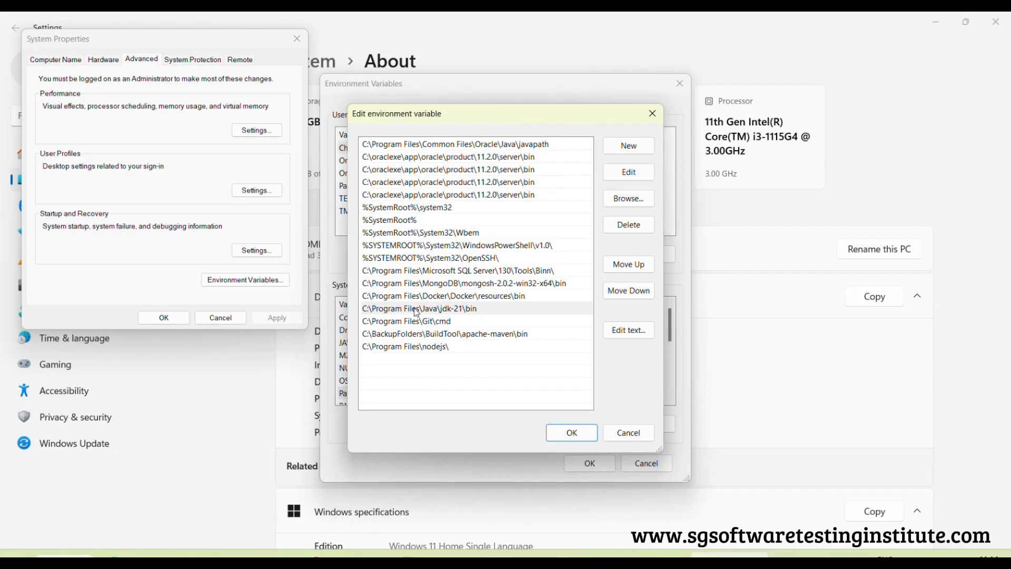
{"action": "left_click", "coordinate": [416, 312]}
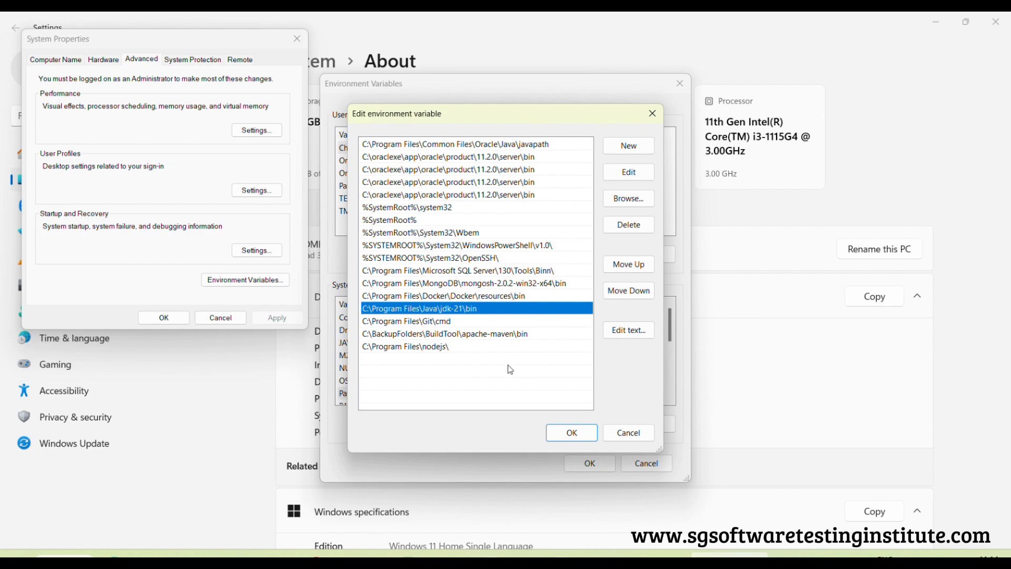
{"action": "left_click", "coordinate": [576, 434]}
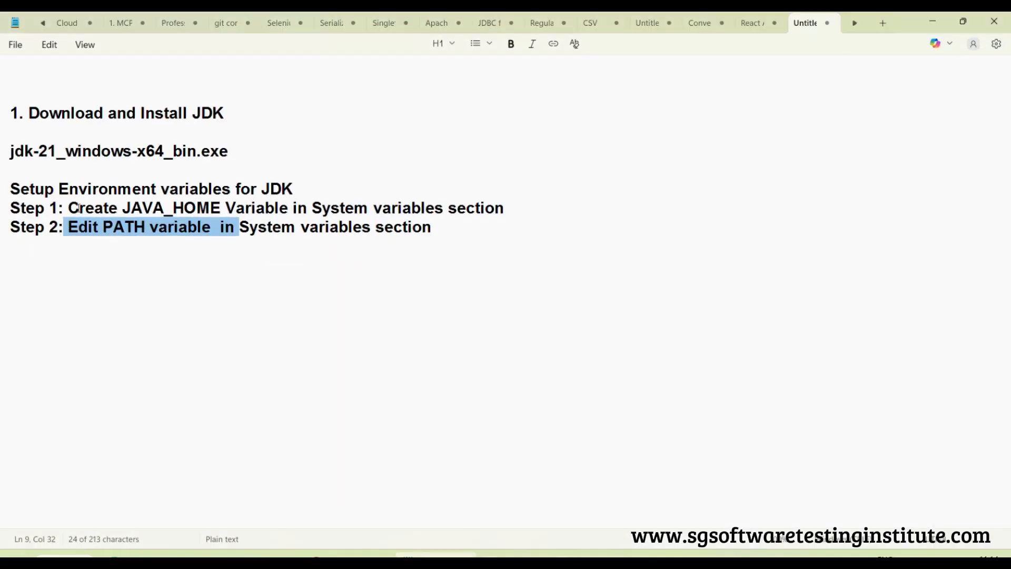
Highlight most of the "Setup Environment variables for JDK" heading in Notepad, and confirm the Environment Variables and System Properties dialogs
{"action": "left_click_drag", "start_coordinate": [45, 190], "coordinate": [282, 190]}
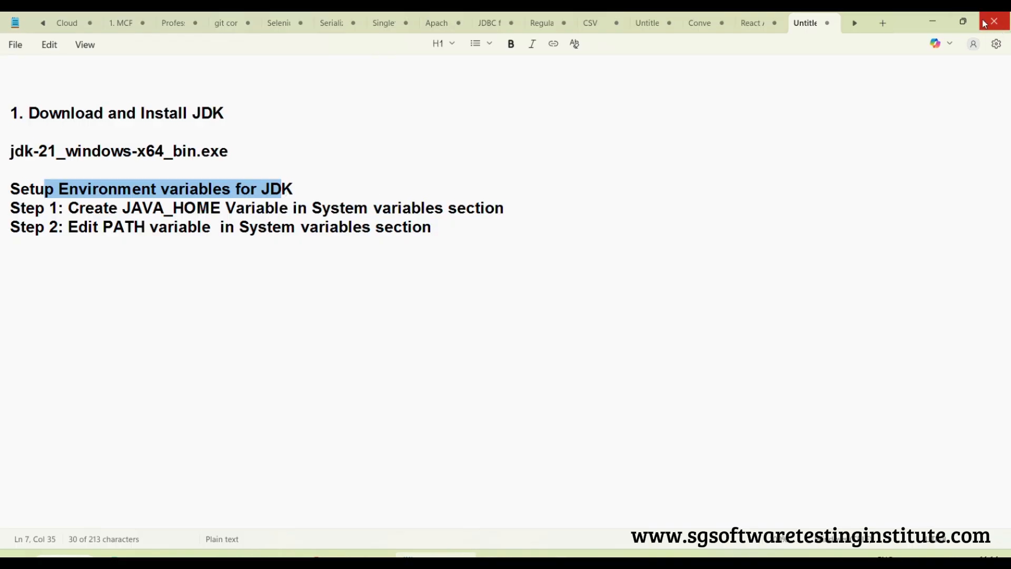
{"action": "left_click", "coordinate": [934, 20]}
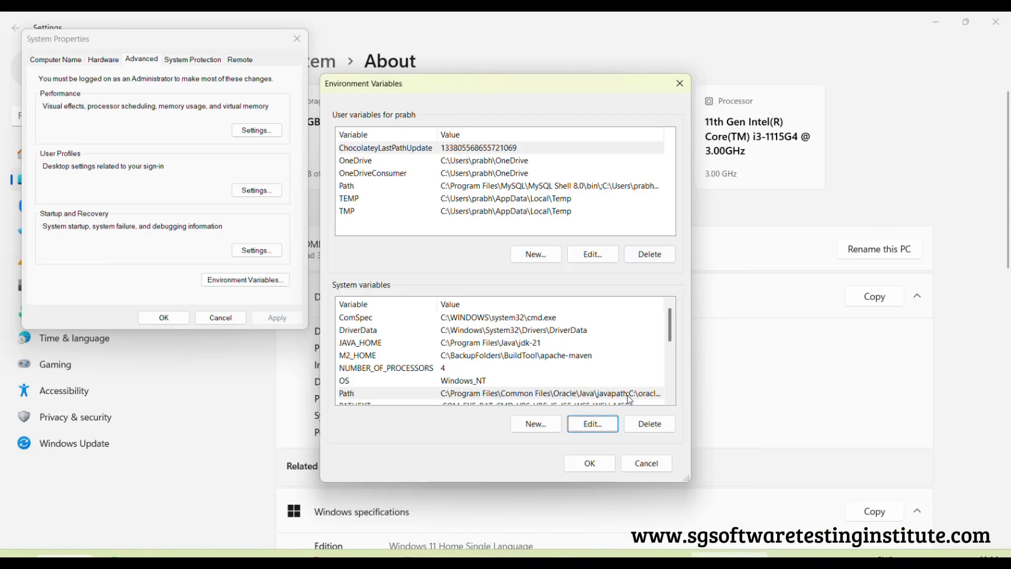
{"action": "left_click", "coordinate": [592, 468]}
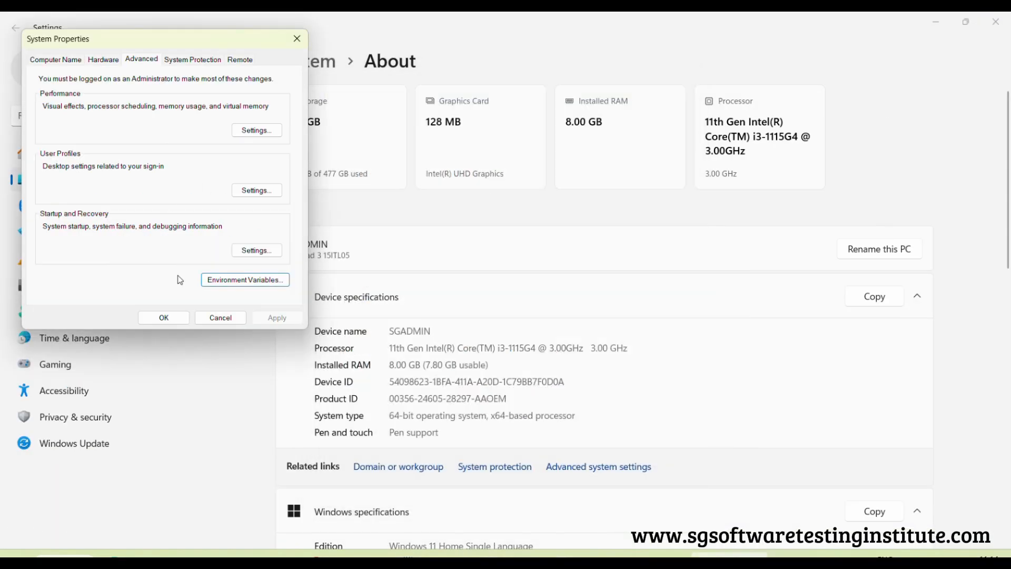
{"action": "left_click", "coordinate": [178, 317]}
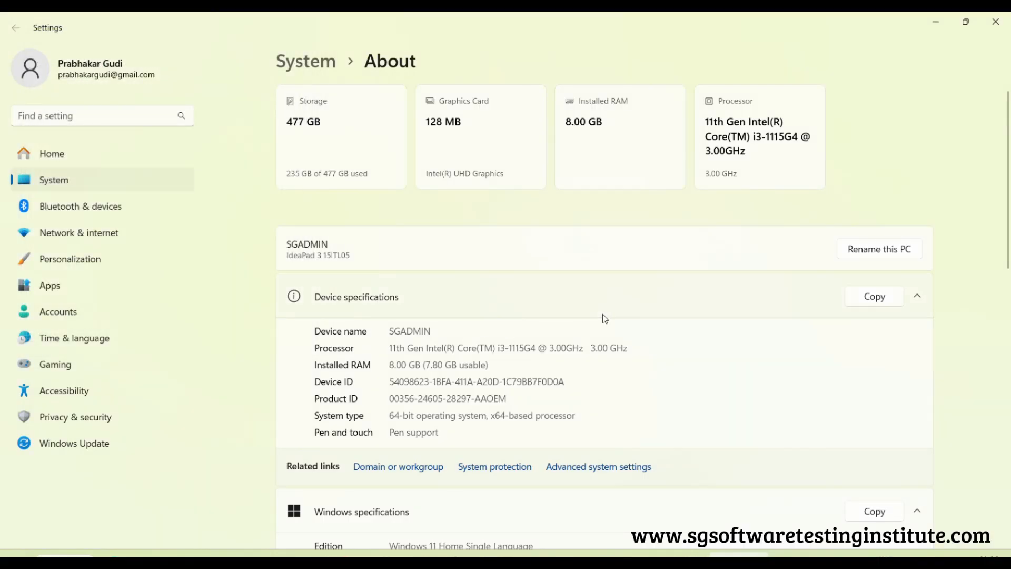
Open Command Prompt as administrator and run the javac command
{"action": "key", "text": "super"}
{"action": "type", "text": "comm"}
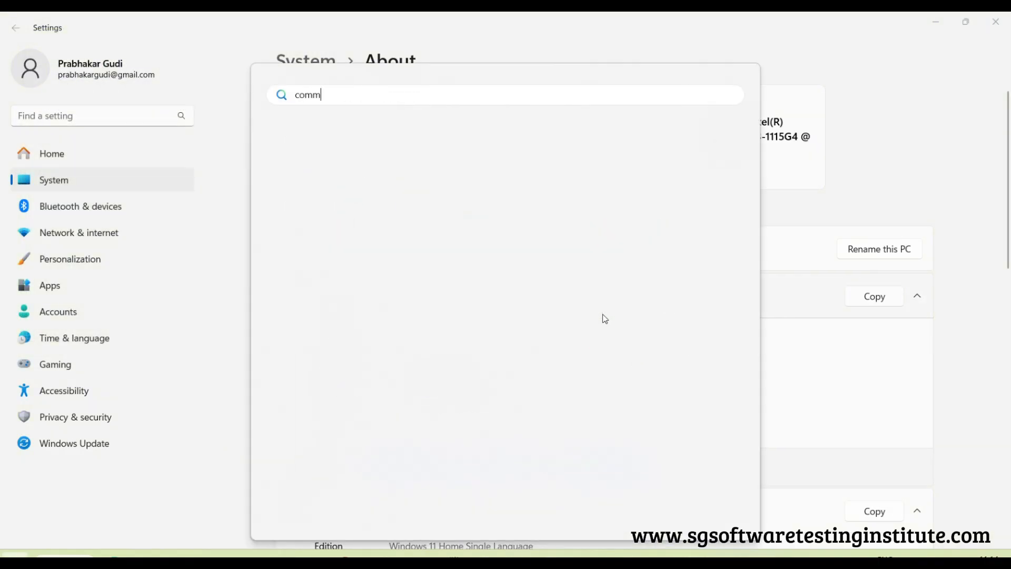
{"action": "right_click", "coordinate": [346, 197]}
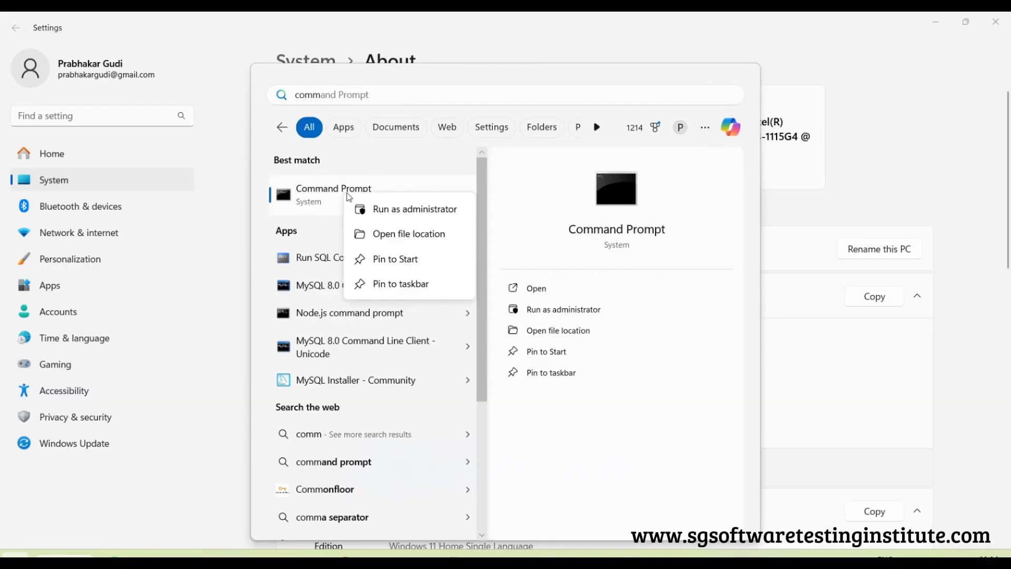
{"action": "left_click", "coordinate": [424, 217]}
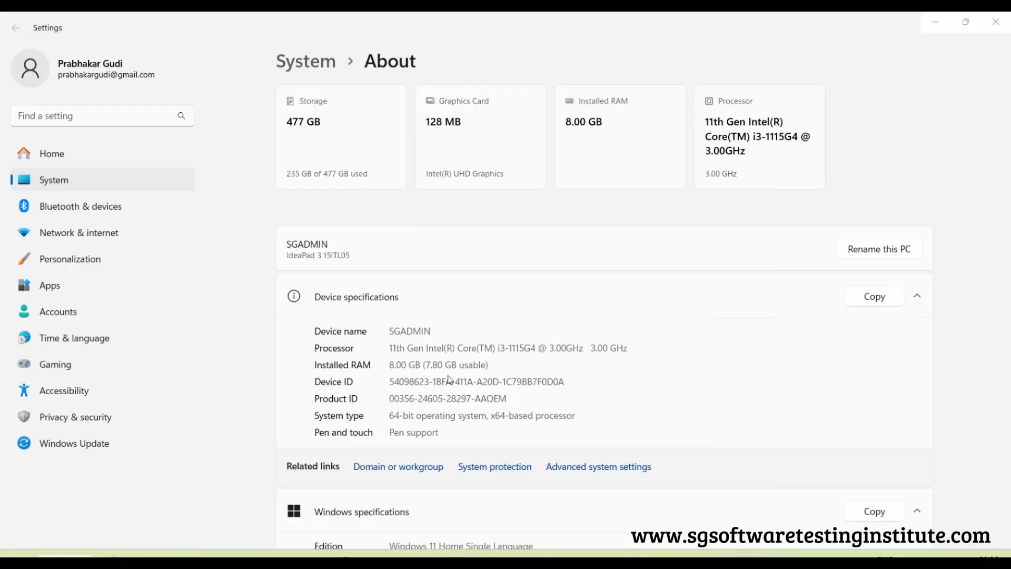
{"action": "type", "text": "javac"}
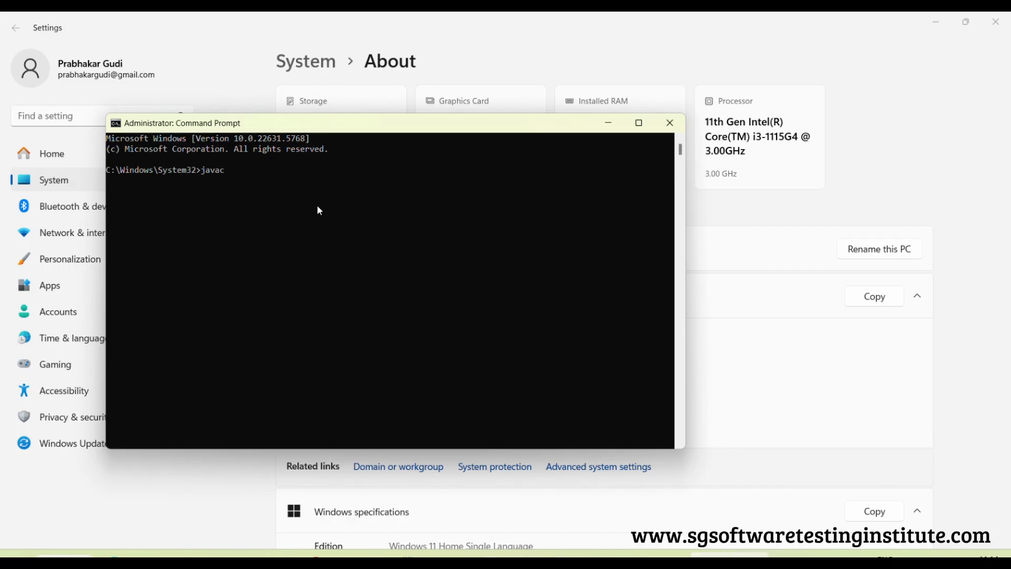
{"action": "key", "text": "Return"}
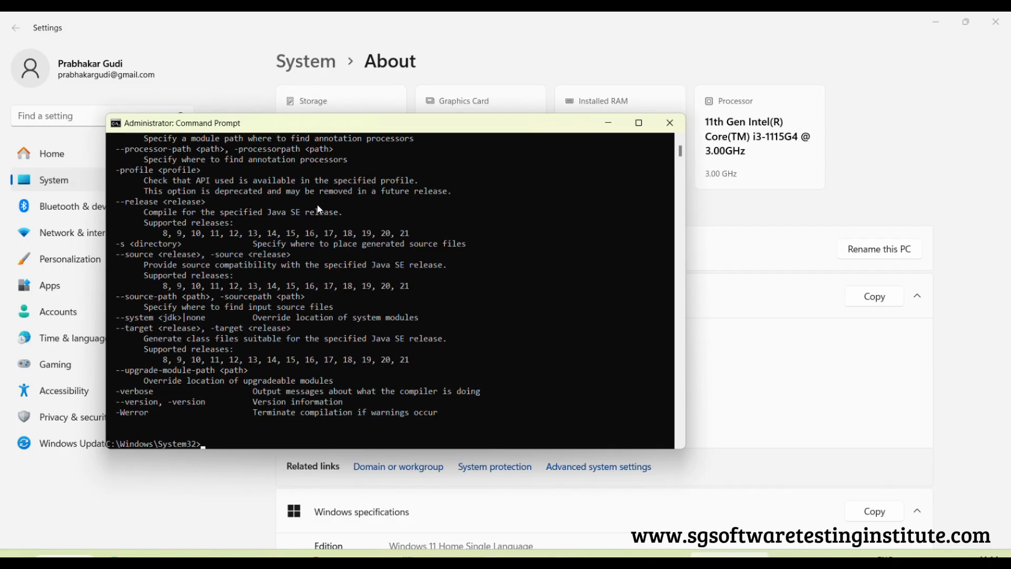
Look through the javac usage listing from its beginning to the prompt, and close Command Prompt with the exit command
{"action": "scroll", "coordinate": [394, 249], "scroll_direction": "up", "scroll_amount": 15}
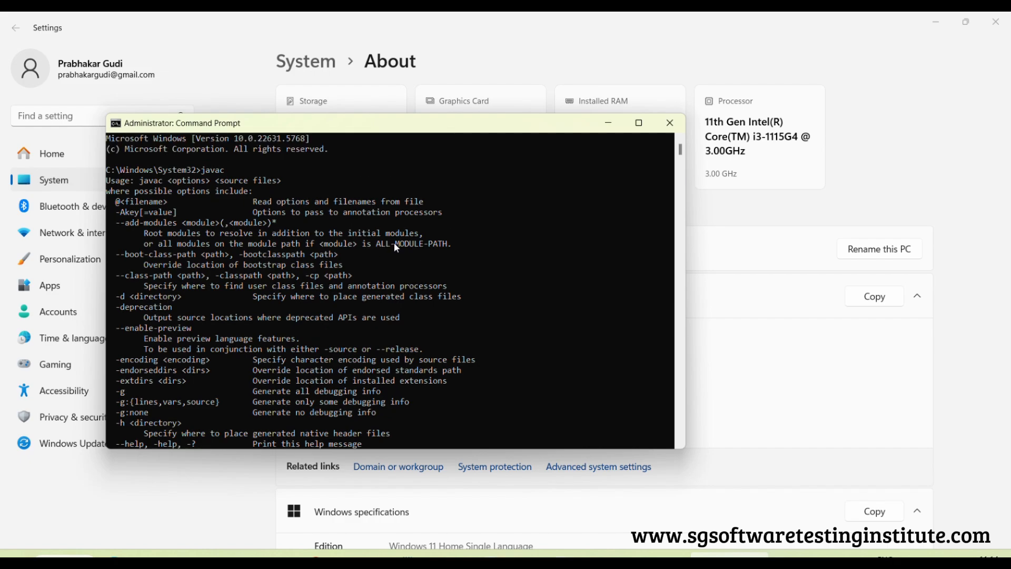
{"action": "scroll", "coordinate": [423, 238], "scroll_direction": "down", "scroll_amount": 16}
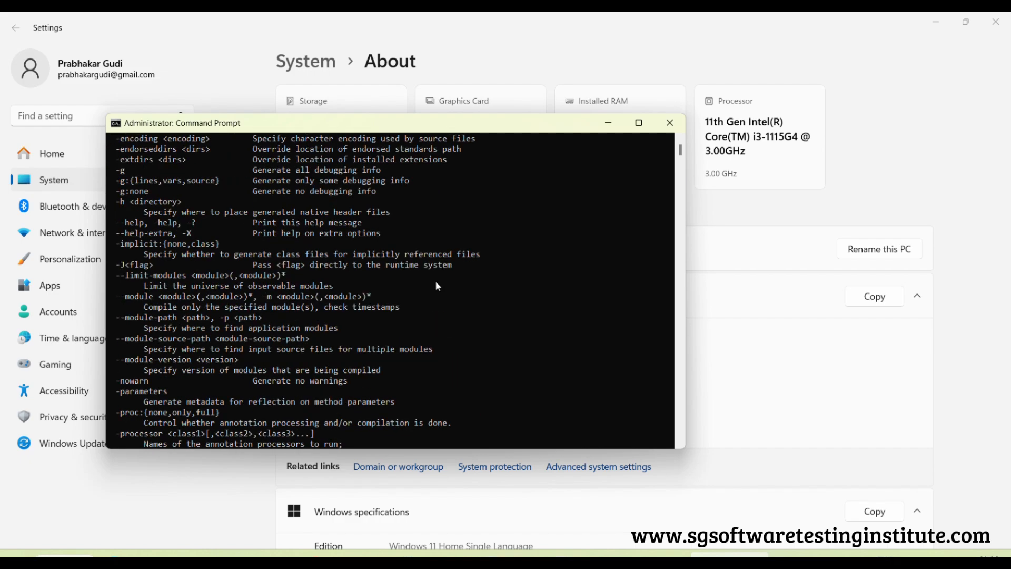
{"action": "scroll", "coordinate": [400, 231], "scroll_direction": "up", "scroll_amount": 16}
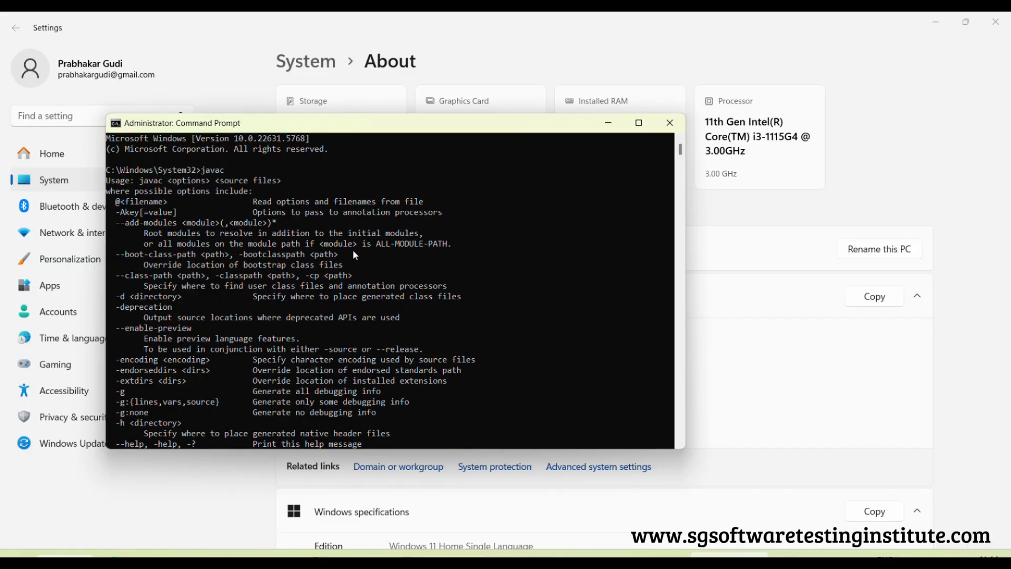
{"action": "scroll", "coordinate": [356, 255], "scroll_direction": "down", "scroll_amount": 20}
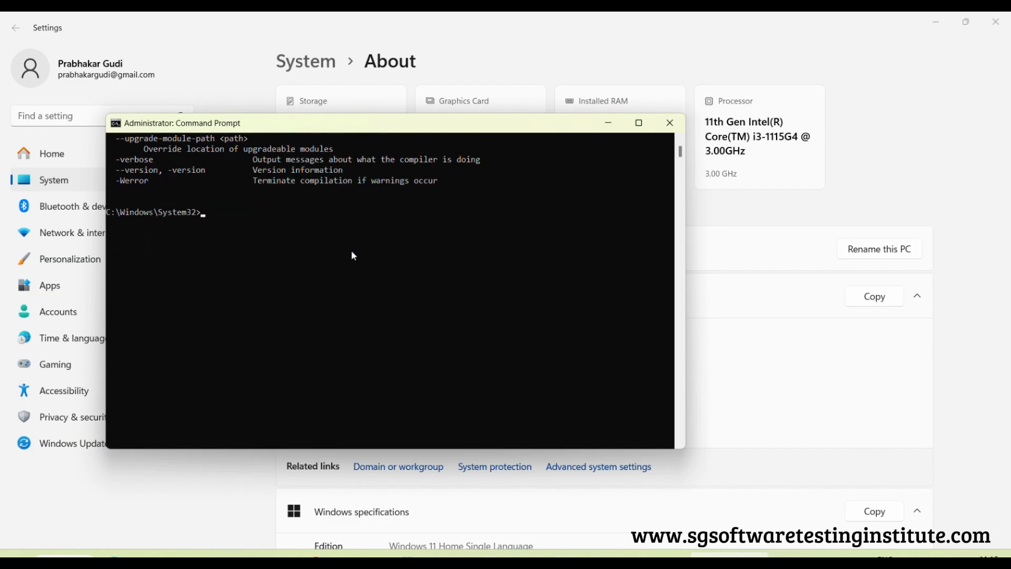
{"action": "type", "text": "exit"}
{"action": "key", "text": "Return"}
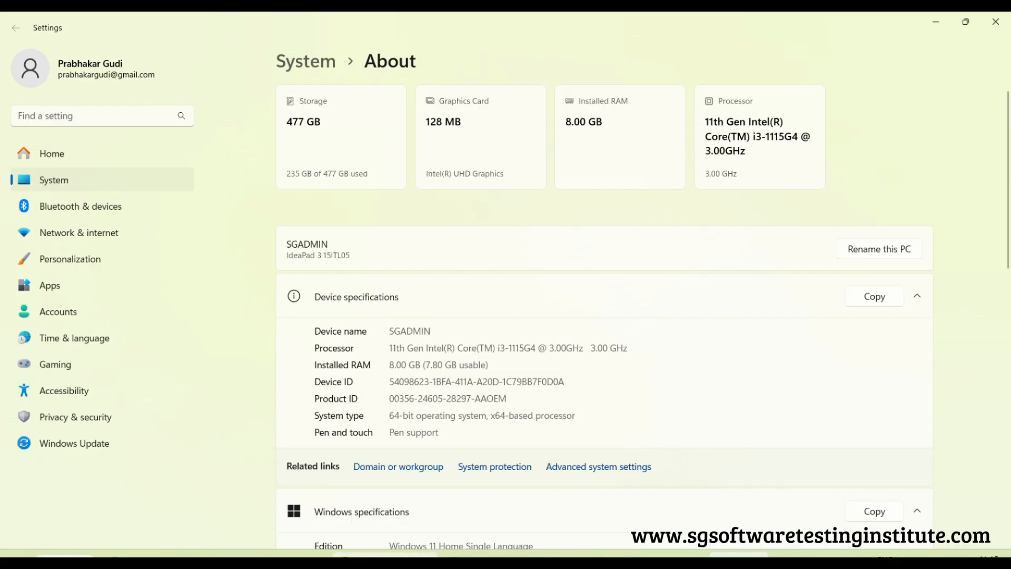
{"action": "left_click", "coordinate": [385, 561]}
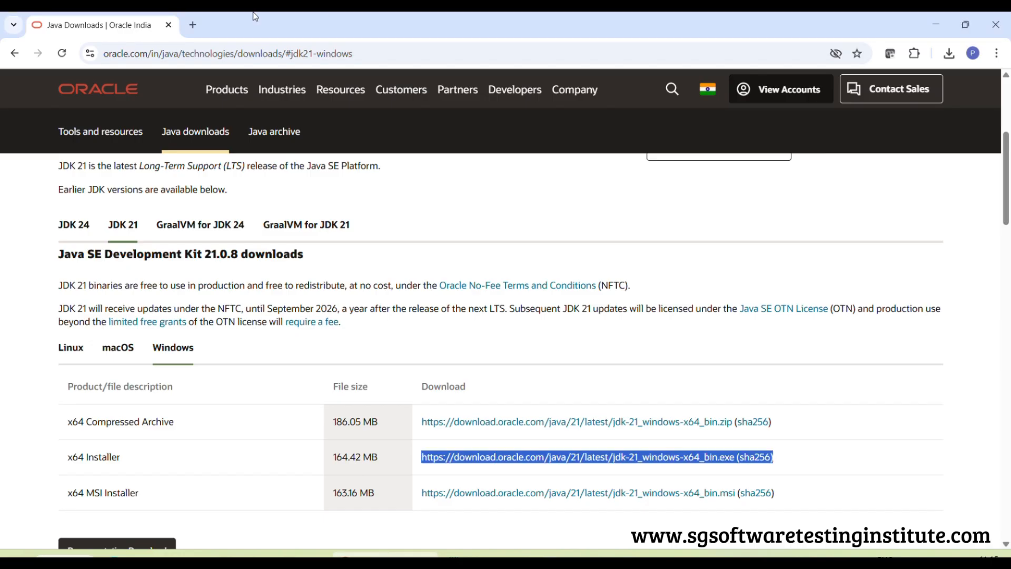
{"action": "left_click", "coordinate": [193, 26]}
{"action": "left_click", "coordinate": [166, 56]}
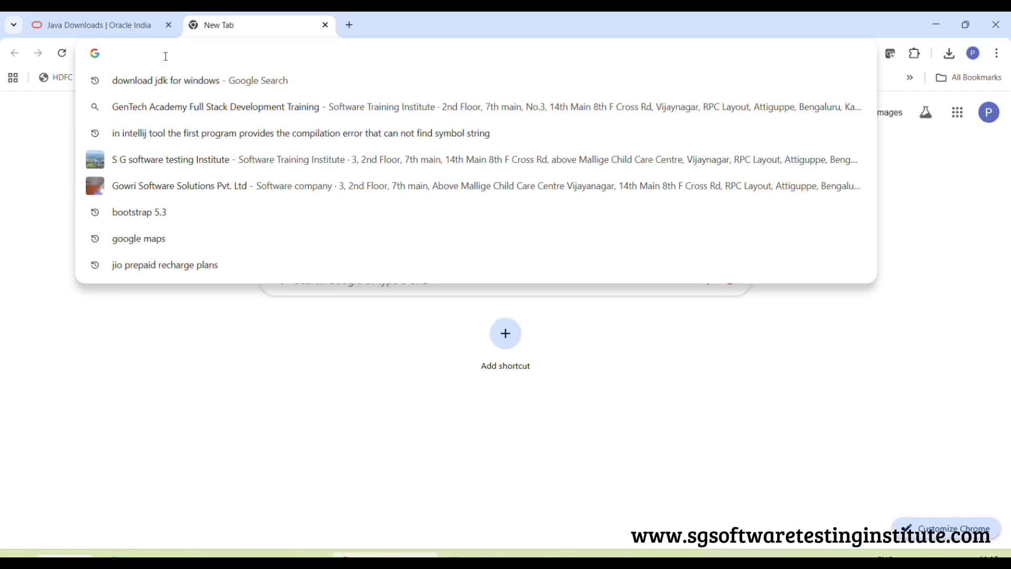
{"action": "type", "text": "ww"}
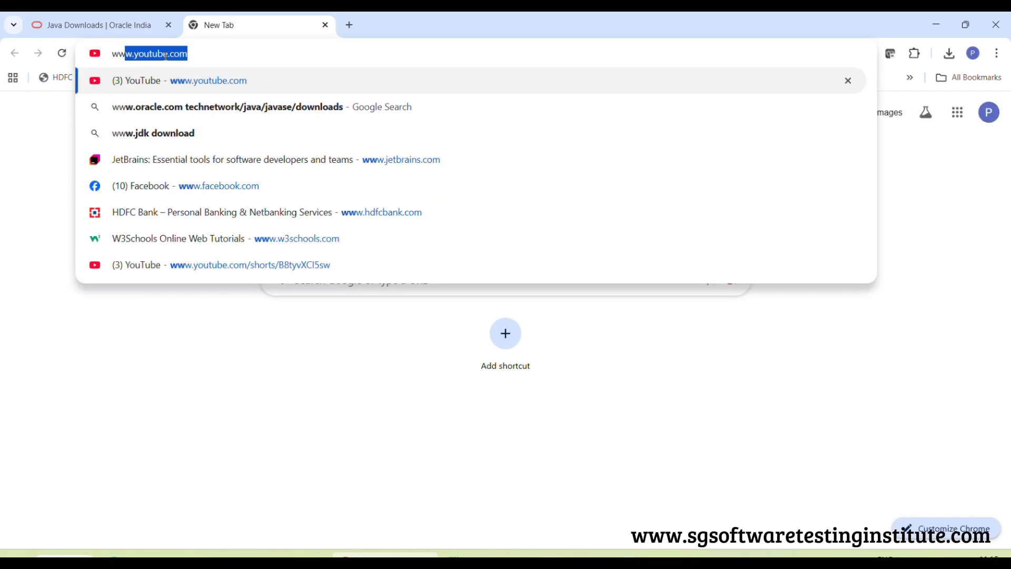
{"action": "type", "text": "w.je"}
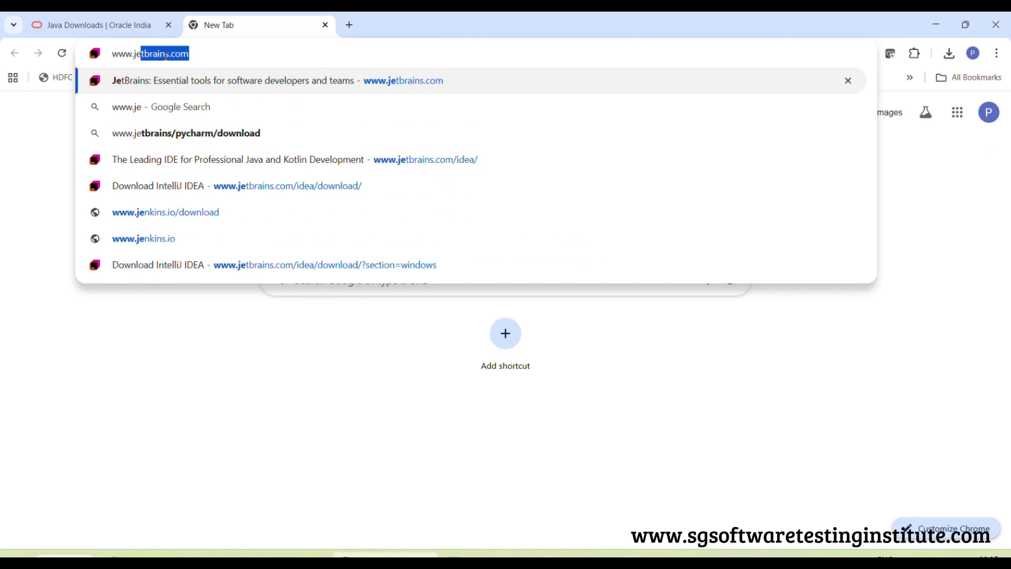
{"action": "type", "text": "t"}
{"action": "key", "text": "Return"}
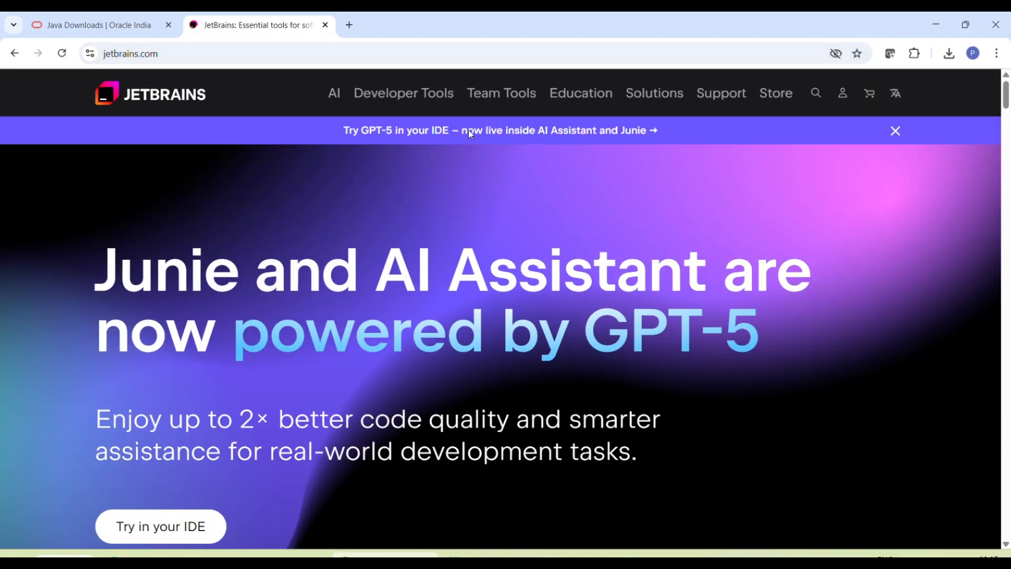
Open the IntelliJ IDEA product page among the JetBrains developer tools and go to its download page
{"action": "mouse_move", "coordinate": [416, 97]}
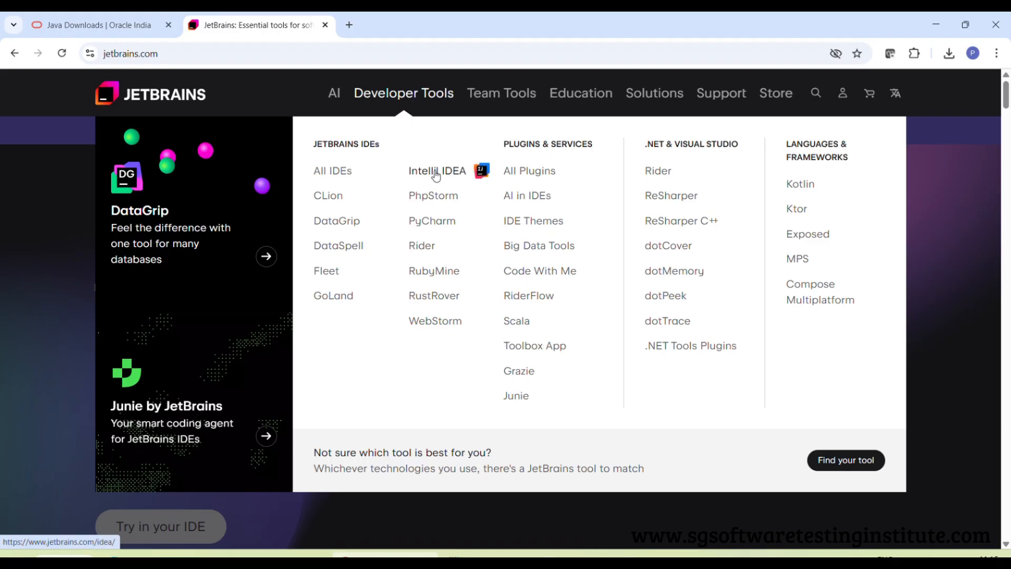
{"action": "left_click", "coordinate": [451, 173]}
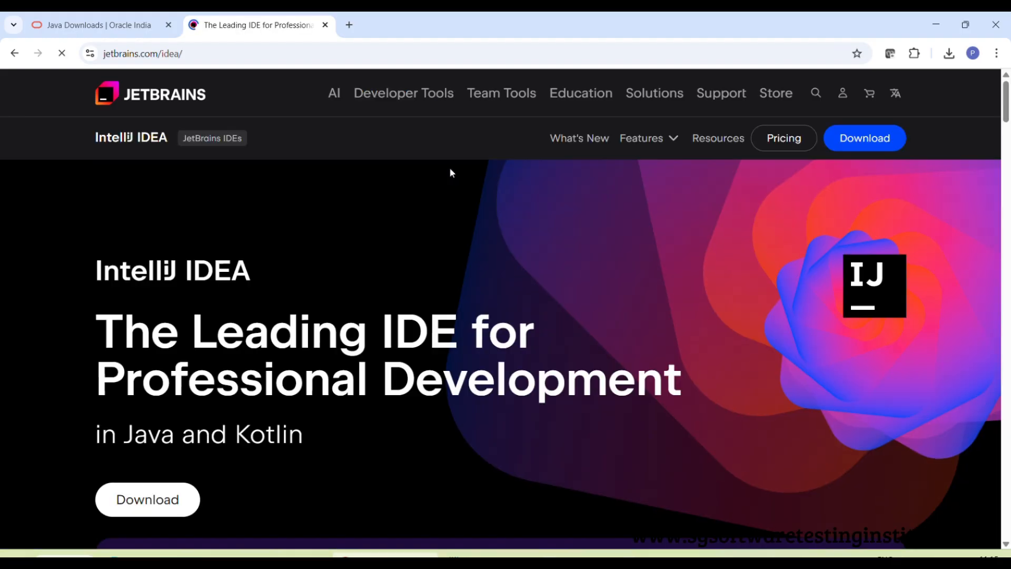
{"action": "left_click", "coordinate": [871, 138]}
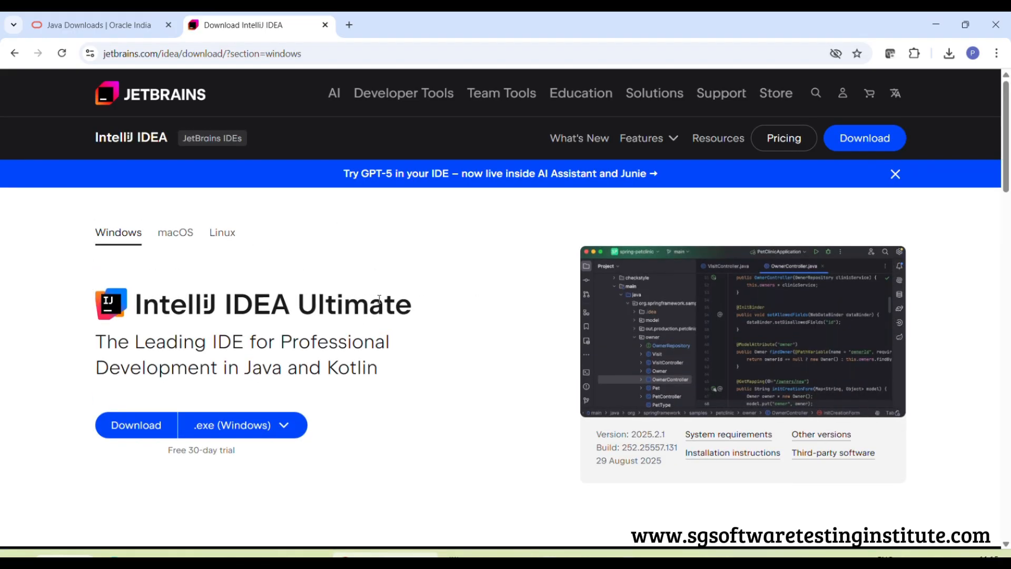
Check the installer formats for IntelliJ IDEA Community Edition and download the .exe (Windows) version
{"action": "scroll", "coordinate": [435, 287], "scroll_direction": "down", "scroll_amount": 6}
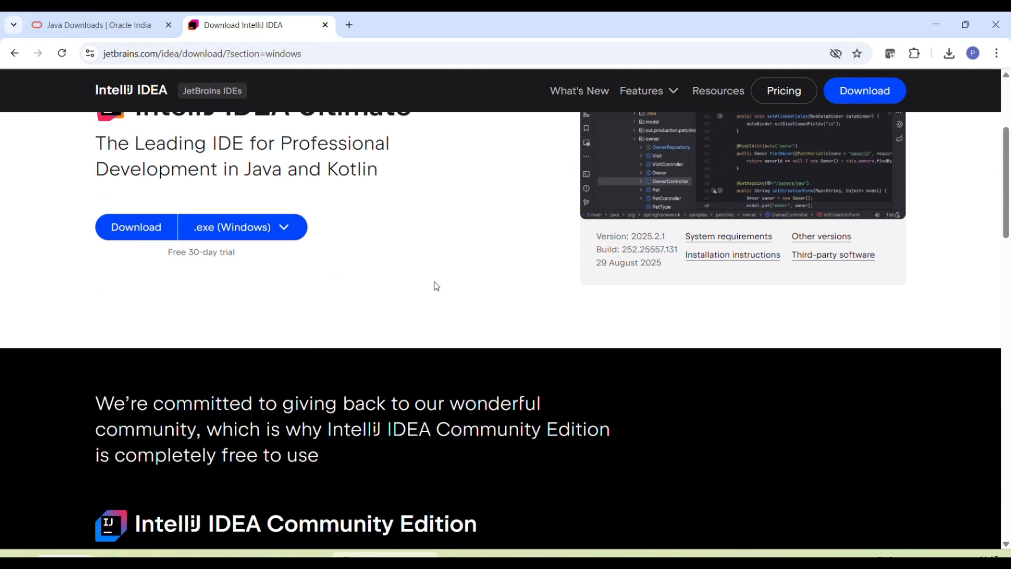
{"action": "scroll", "coordinate": [437, 286], "scroll_direction": "down", "scroll_amount": 2}
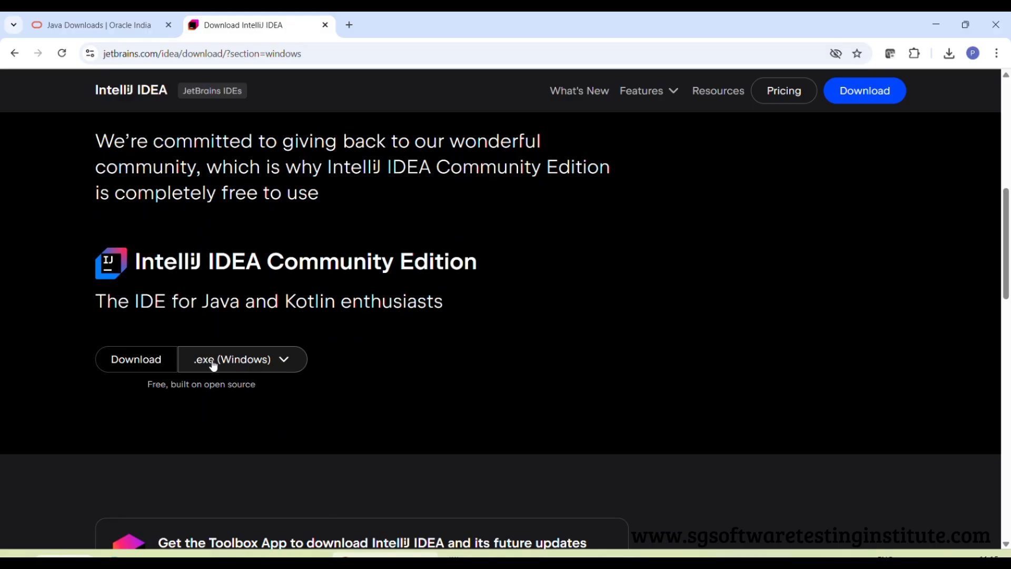
{"action": "left_click", "coordinate": [286, 363]}
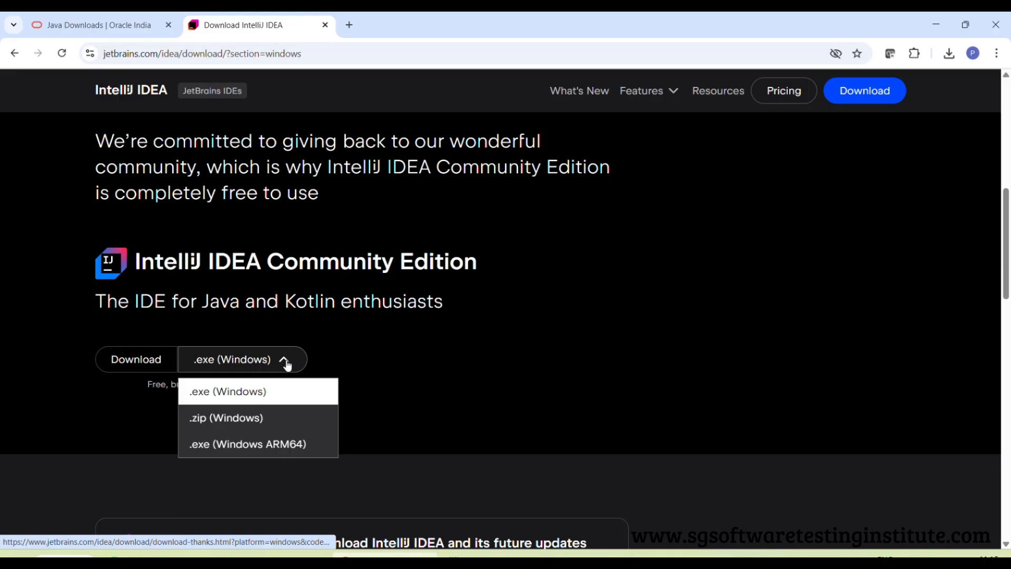
{"action": "left_click", "coordinate": [318, 336]}
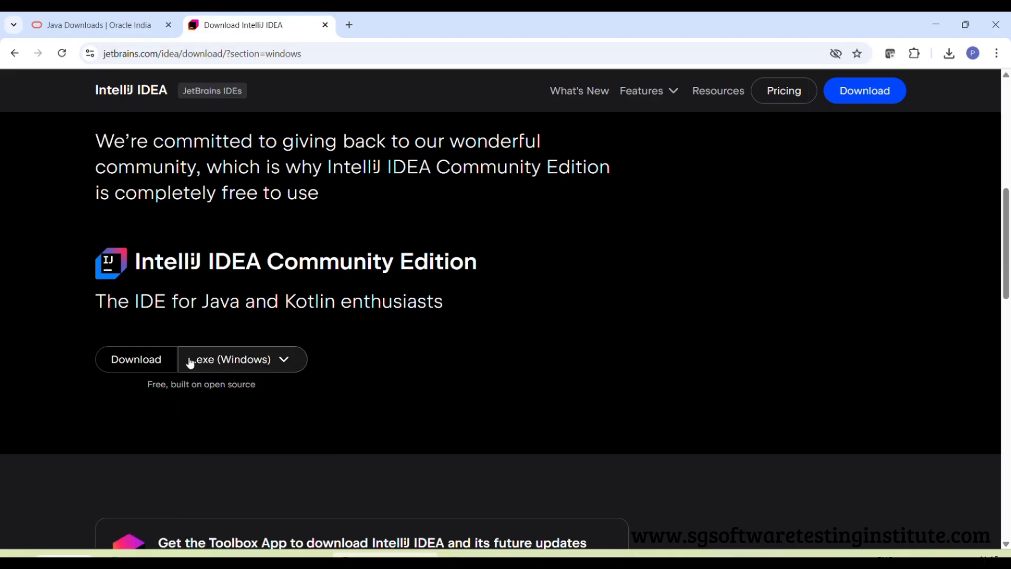
{"action": "left_click", "coordinate": [134, 360]}
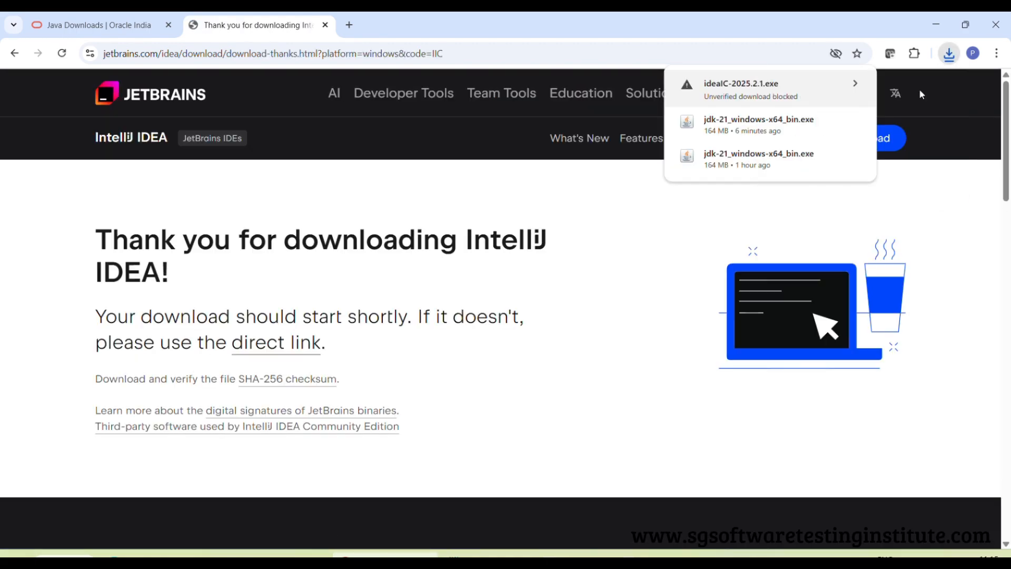
Show the downloaded ideaIC-2025.2.1.exe in its folder and copy its file name
{"action": "left_click", "coordinate": [901, 161]}
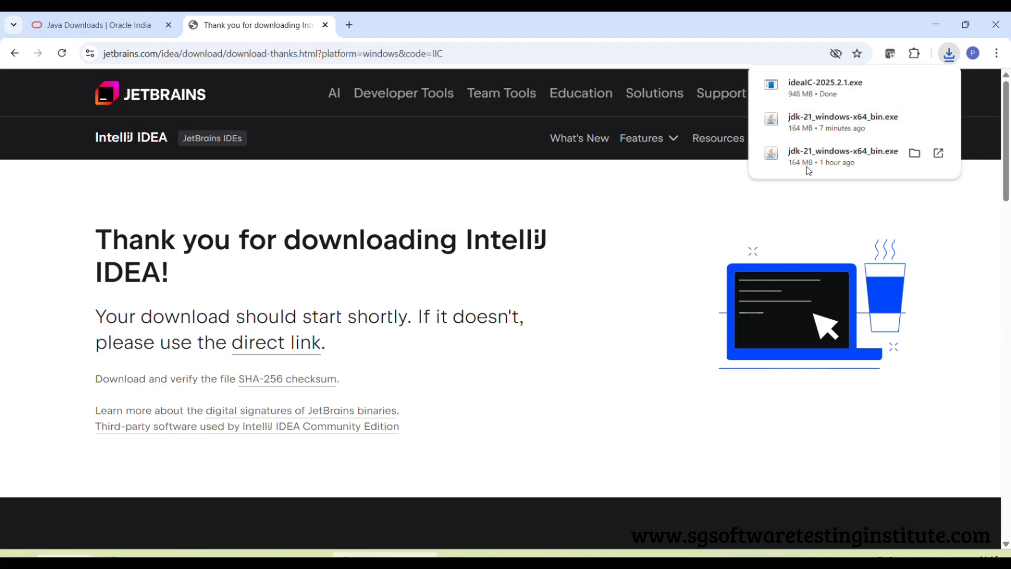
{"action": "left_click", "coordinate": [914, 85]}
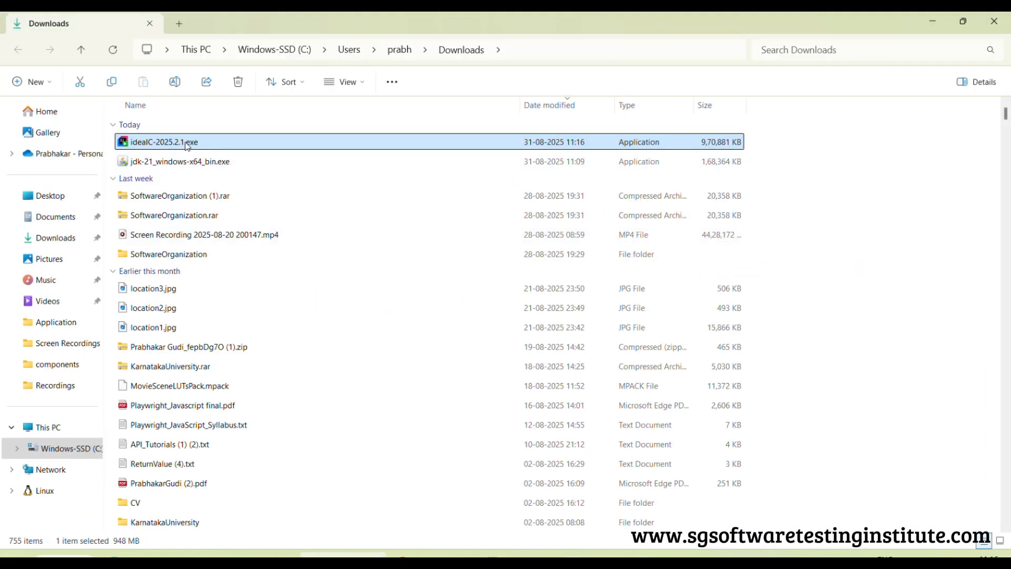
{"action": "left_click", "coordinate": [188, 142]}
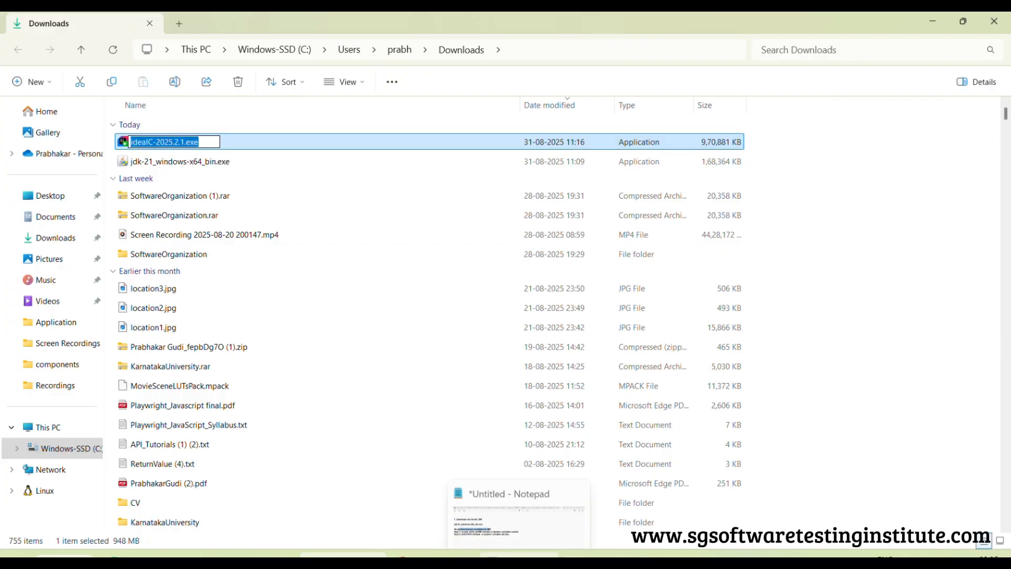
In Notepad, add the heading "2. Download and Isntall IntelliJ IDEA" below the JDK steps and paste ideaIC-2025.2.1.exe under it
{"action": "left_click", "coordinate": [519, 554]}
{"action": "left_click", "coordinate": [103, 289]}
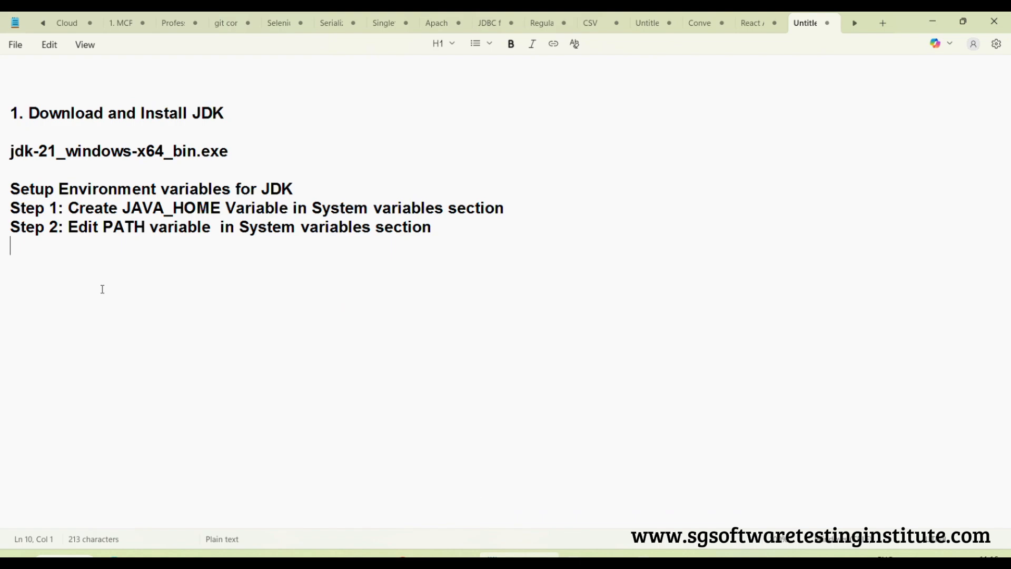
{"action": "key", "text": "Return"}
{"action": "key", "text": "Return"}
{"action": "type", "text": "2. Download and I"}
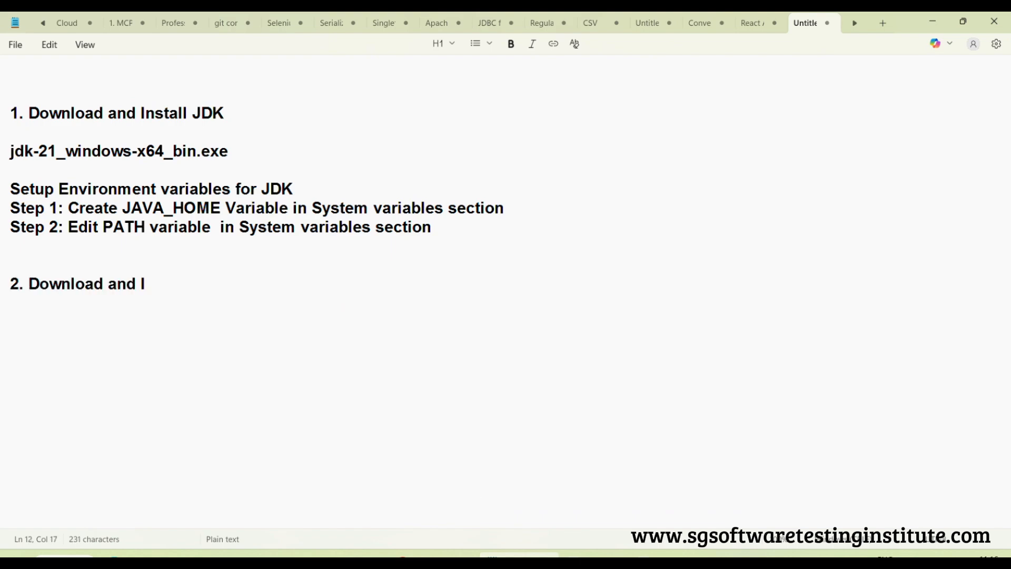
{"action": "type", "text": "sntall Int"}
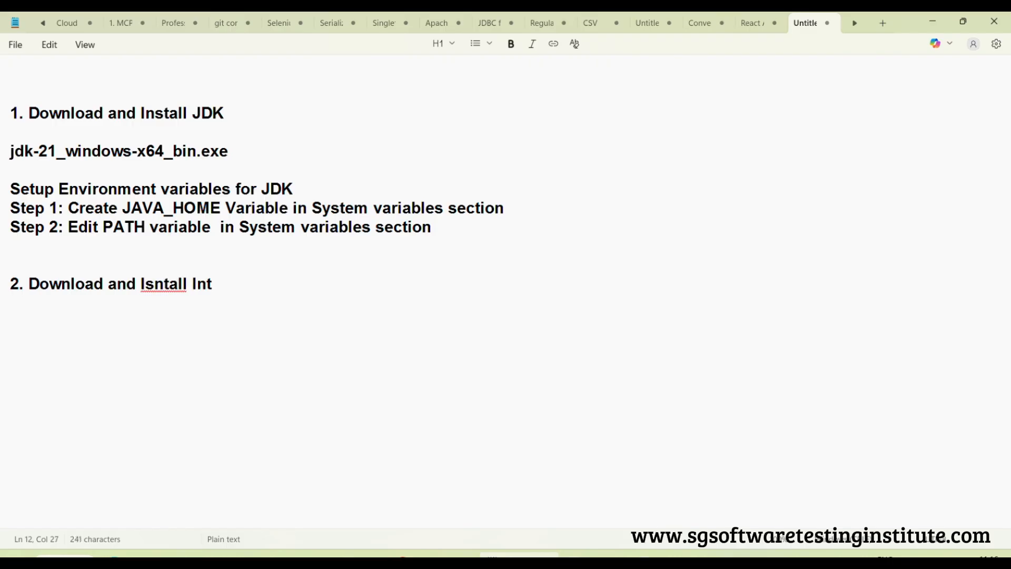
{"action": "type", "text": "elliJ IDEA"}
{"action": "key", "text": "Return"}
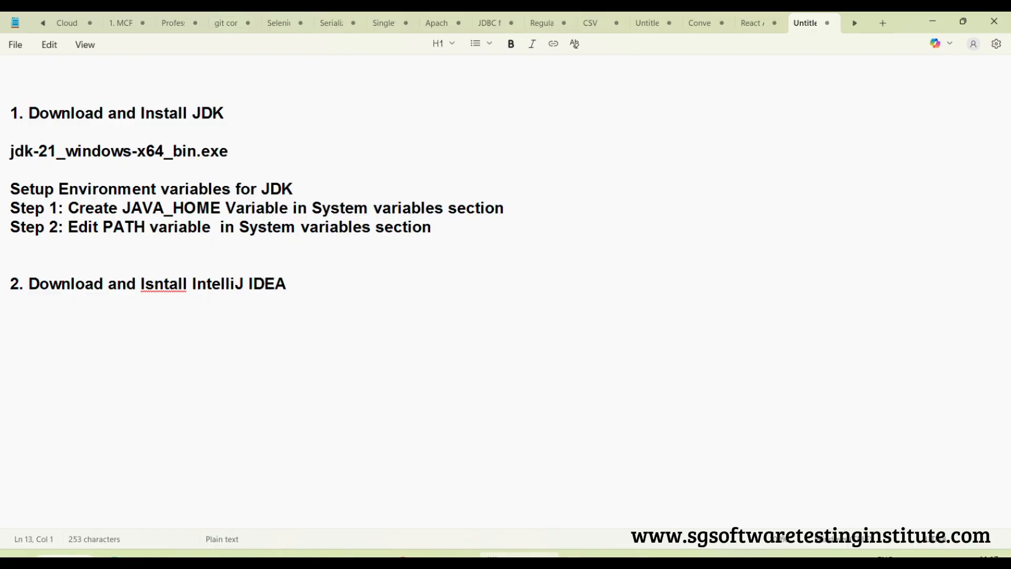
{"action": "type", "text": "ideaIC-2025.2.1.exe"}
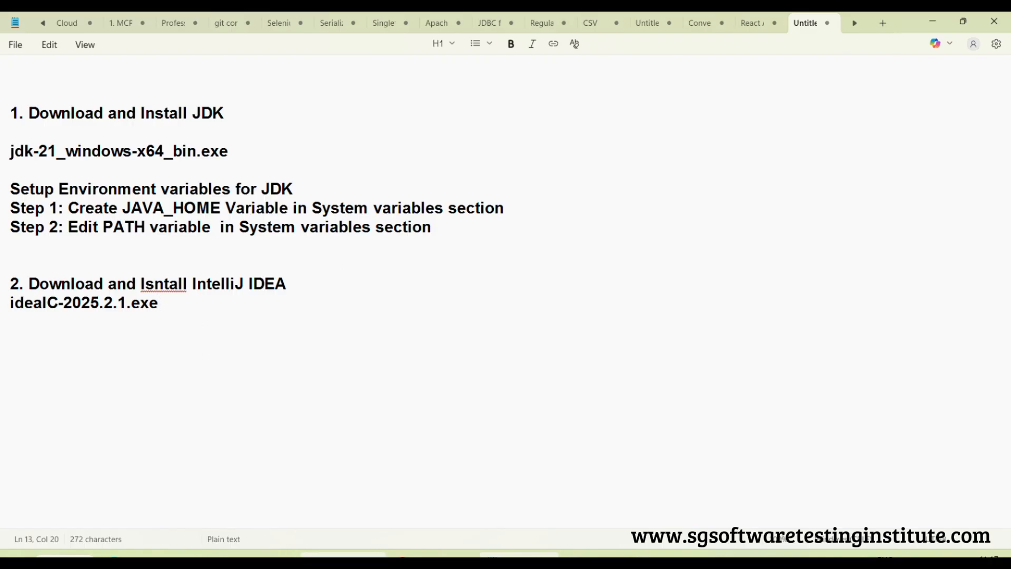
Launch the ideaIC-2025.2.1.exe installer from the Downloads folder and minimize the File Explorer window
{"action": "mouse_move", "coordinate": [343, 555]}
{"action": "left_click", "coordinate": [398, 489]}
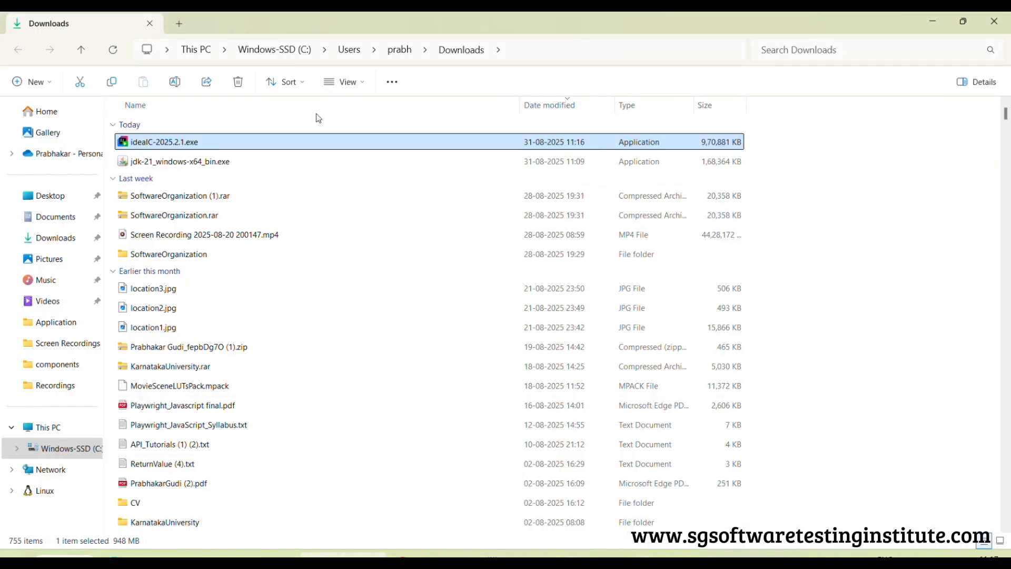
{"action": "right_click", "coordinate": [180, 141]}
{"action": "left_click", "coordinate": [224, 182]}
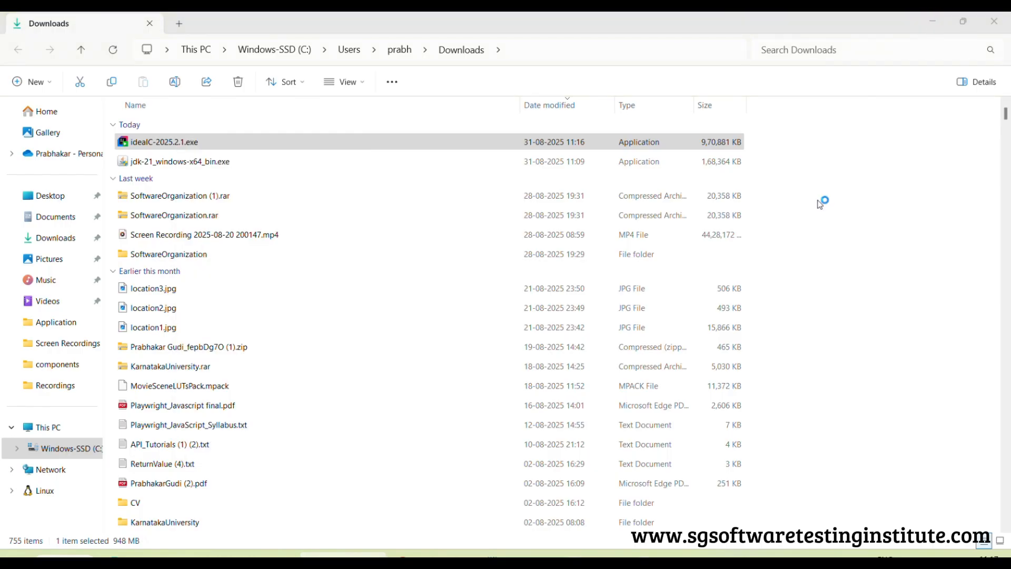
{"action": "mouse_move", "coordinate": [740, 554]}
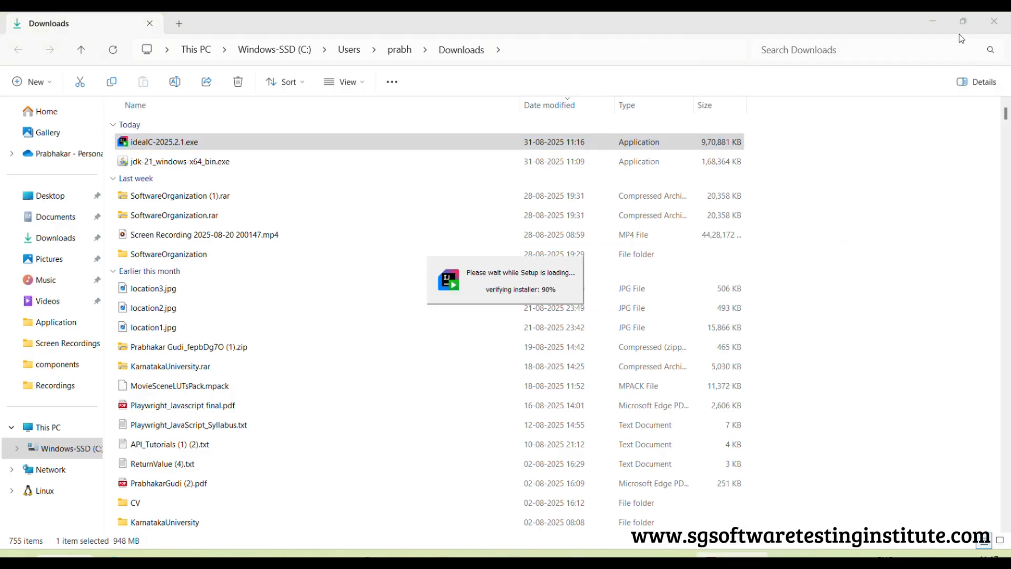
{"action": "left_click", "coordinate": [934, 22]}
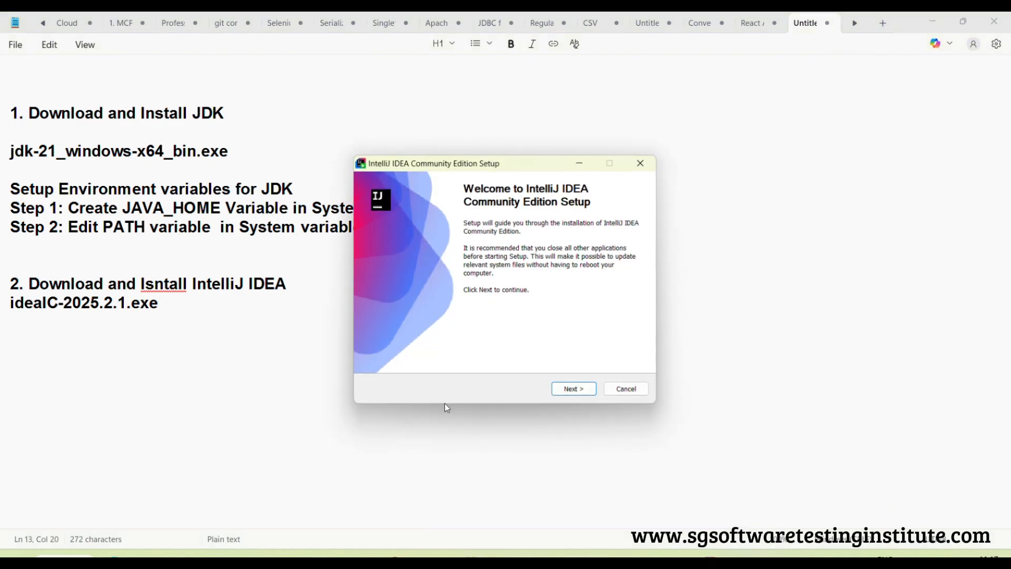
Install IntelliJ IDEA Community Edition in the default location with a desktop shortcut and the JetBrains Start Menu folder, and finish the setup
{"action": "left_click", "coordinate": [576, 389]}
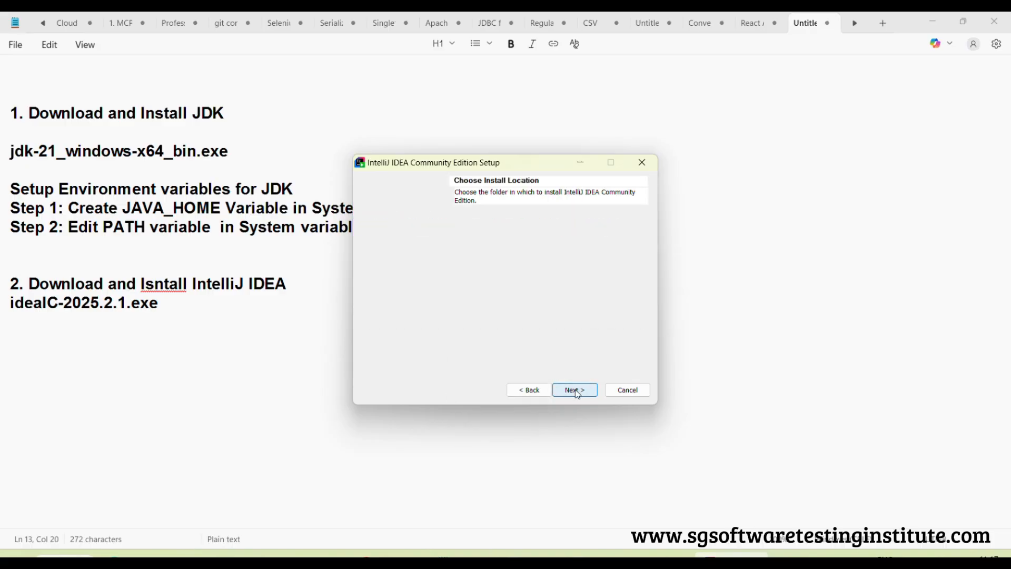
{"action": "left_click", "coordinate": [576, 389]}
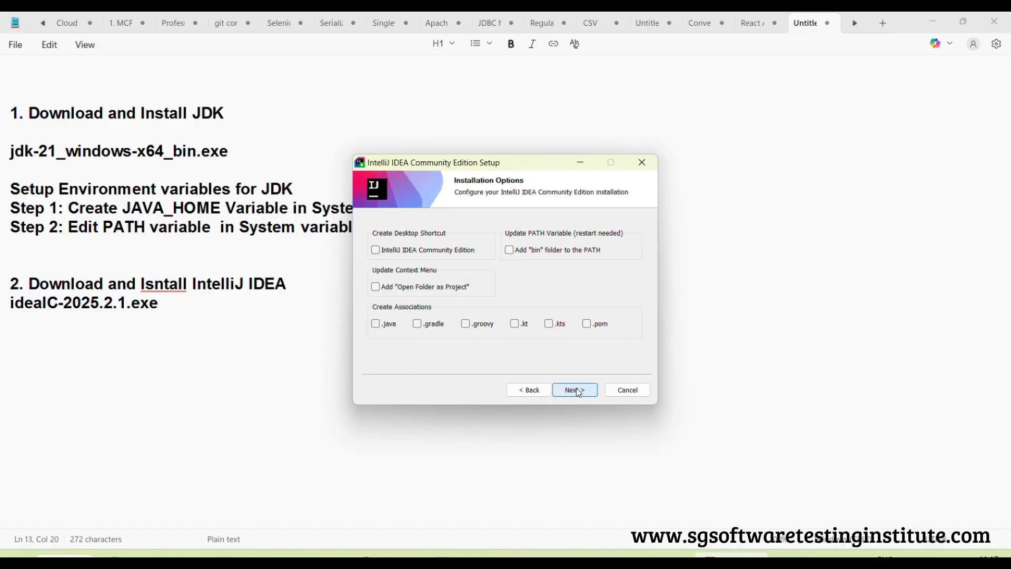
{"action": "left_click", "coordinate": [377, 251]}
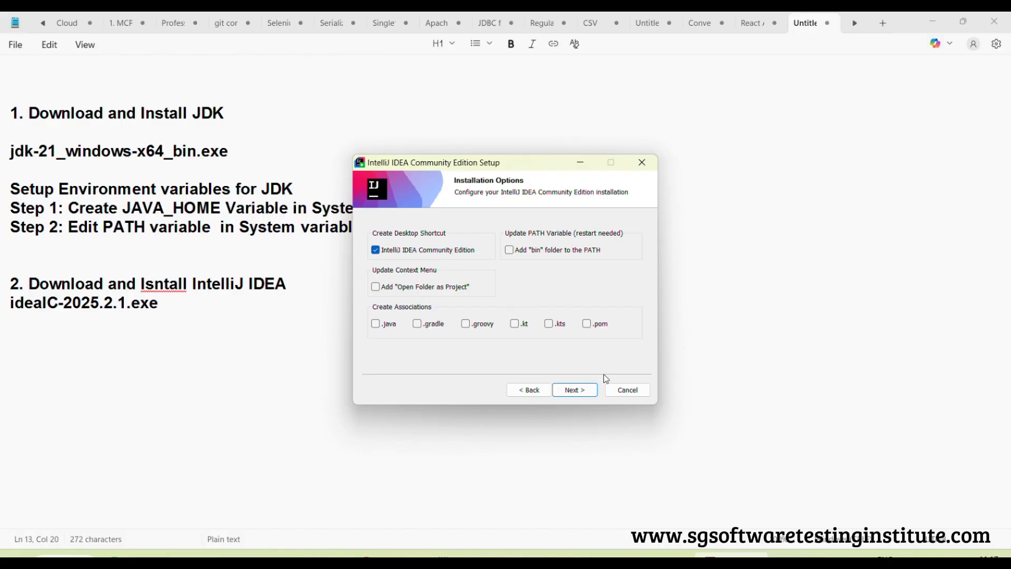
{"action": "left_click", "coordinate": [576, 390]}
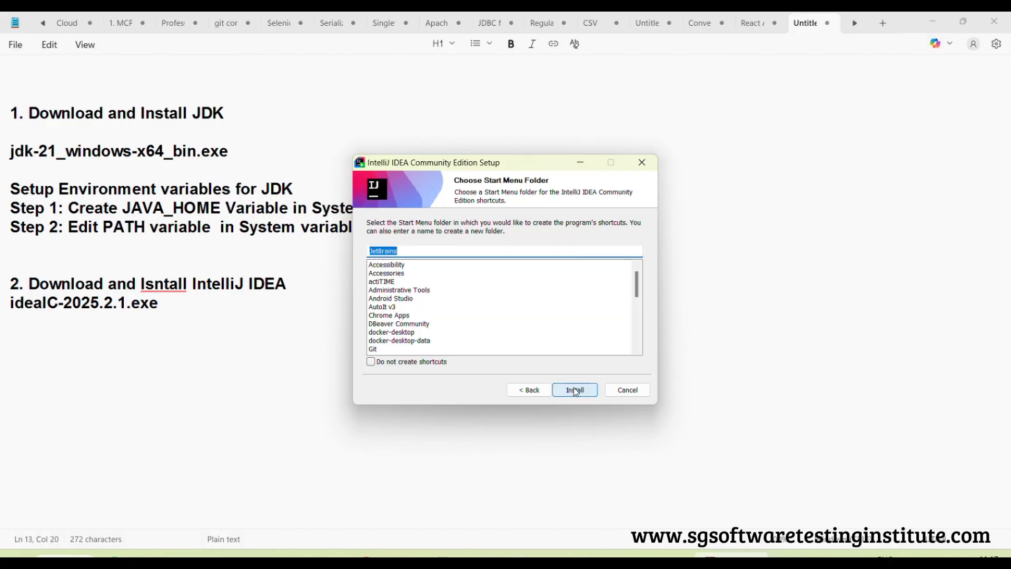
{"action": "left_click", "coordinate": [576, 391]}
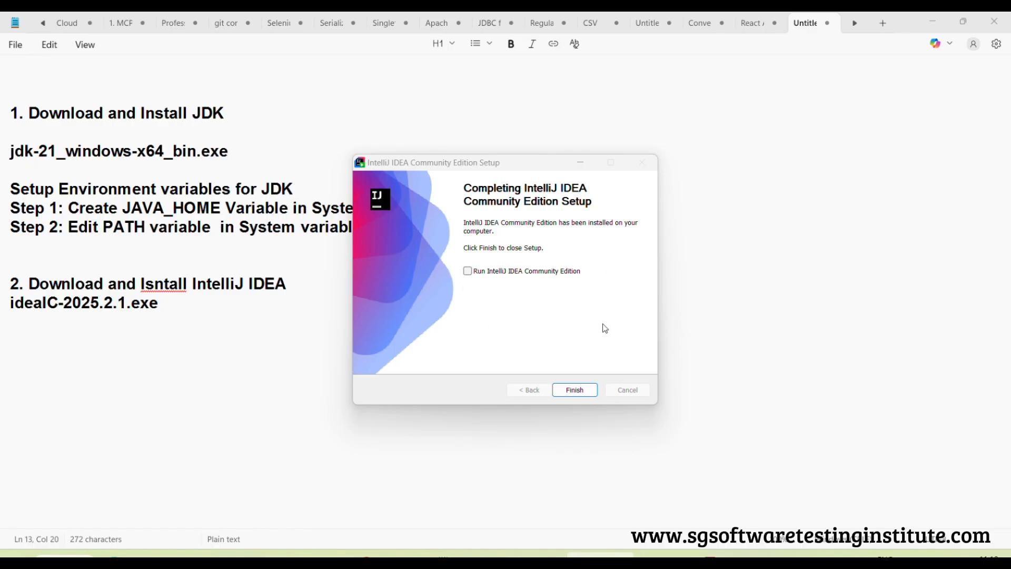
{"action": "left_click", "coordinate": [576, 392]}
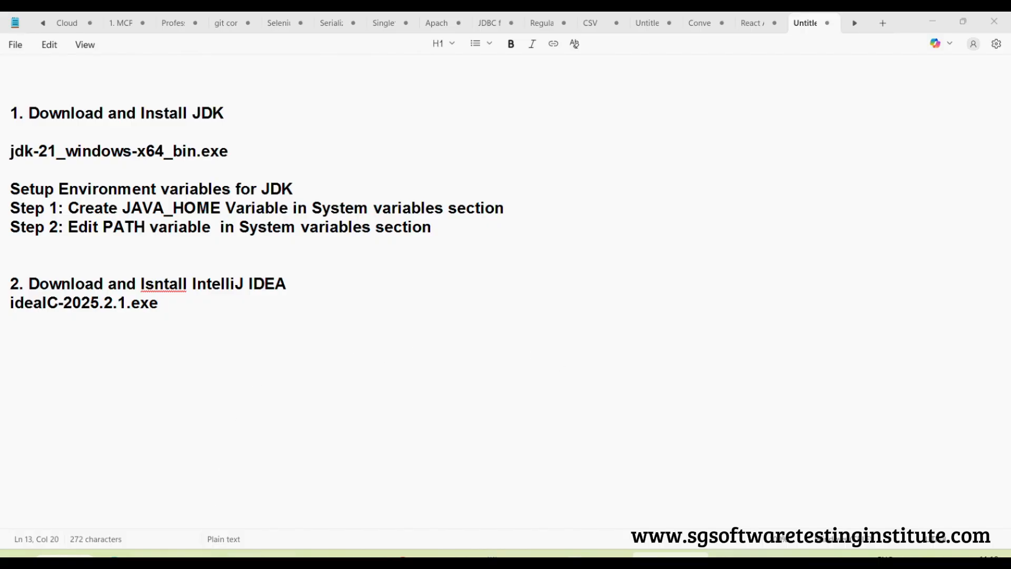
In File Explorer, create a folder named JavaAutomationWorkspace on the C: drive and open it
{"action": "mouse_move", "coordinate": [257, 554]}
{"action": "left_click", "coordinate": [258, 506]}
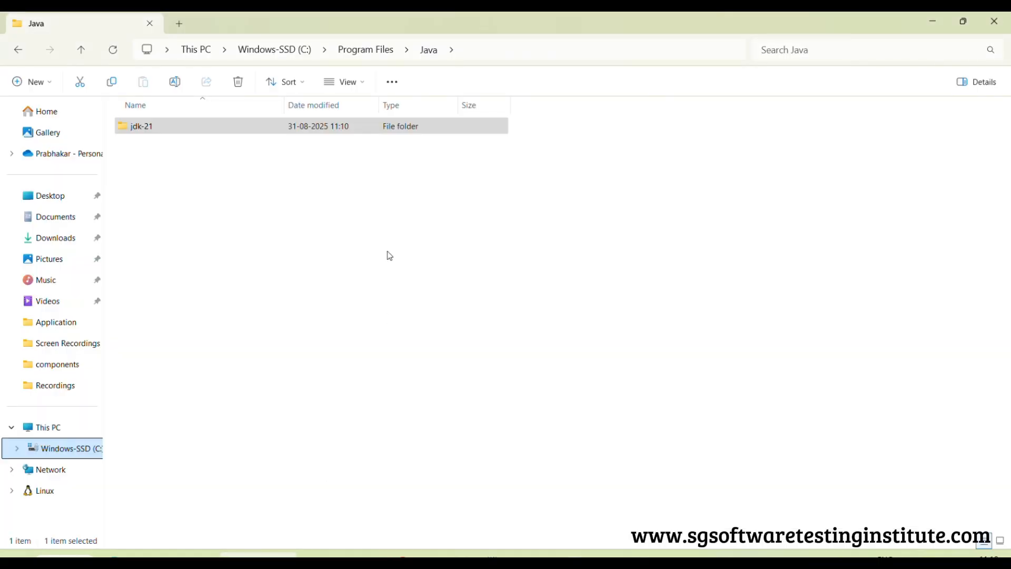
{"action": "left_click", "coordinate": [74, 448]}
{"action": "right_click", "coordinate": [649, 320]}
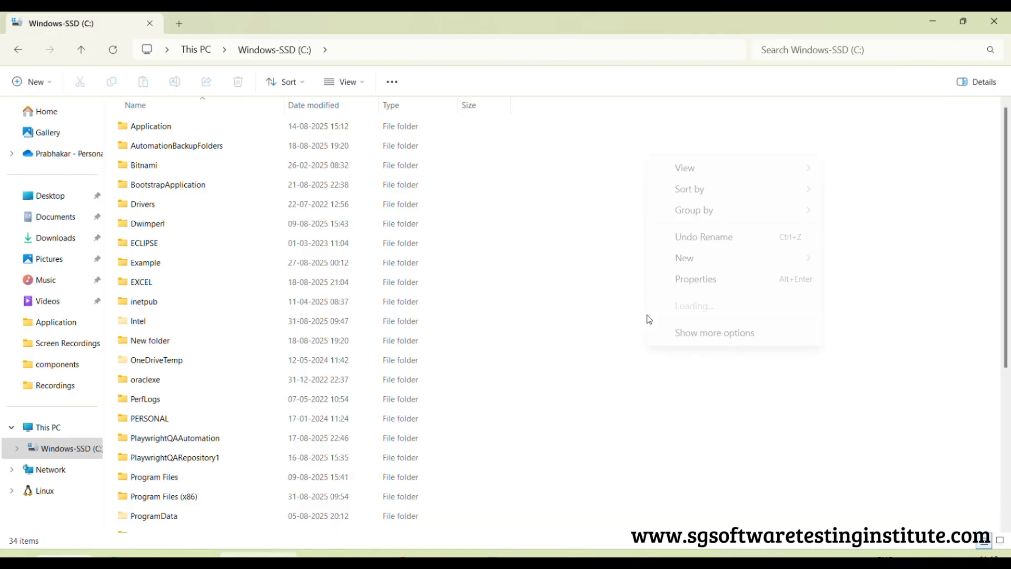
{"action": "mouse_move", "coordinate": [702, 260]}
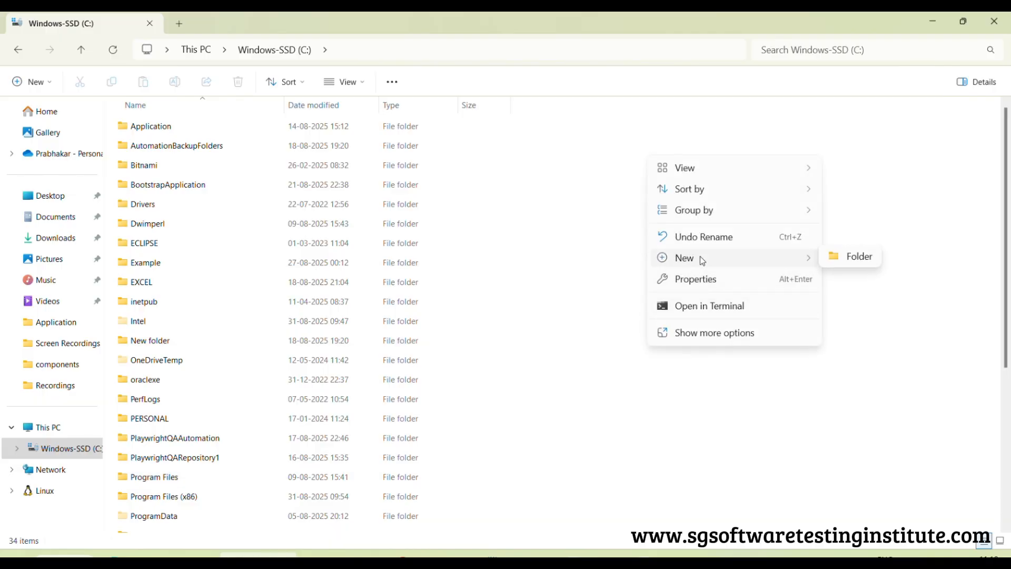
{"action": "left_click", "coordinate": [852, 257]}
{"action": "type", "text": "JavaA"}
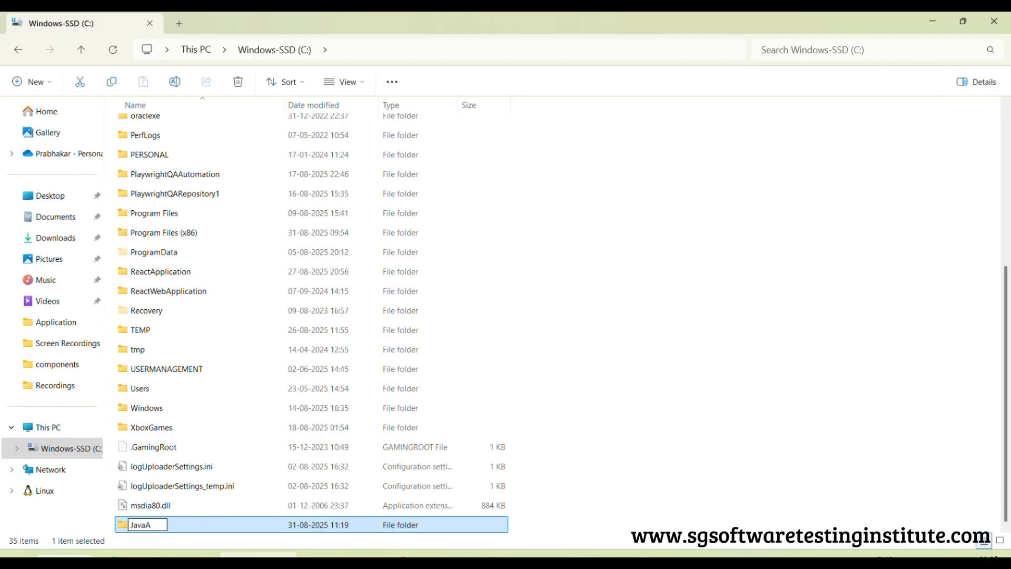
{"action": "type", "text": "utomationWork"}
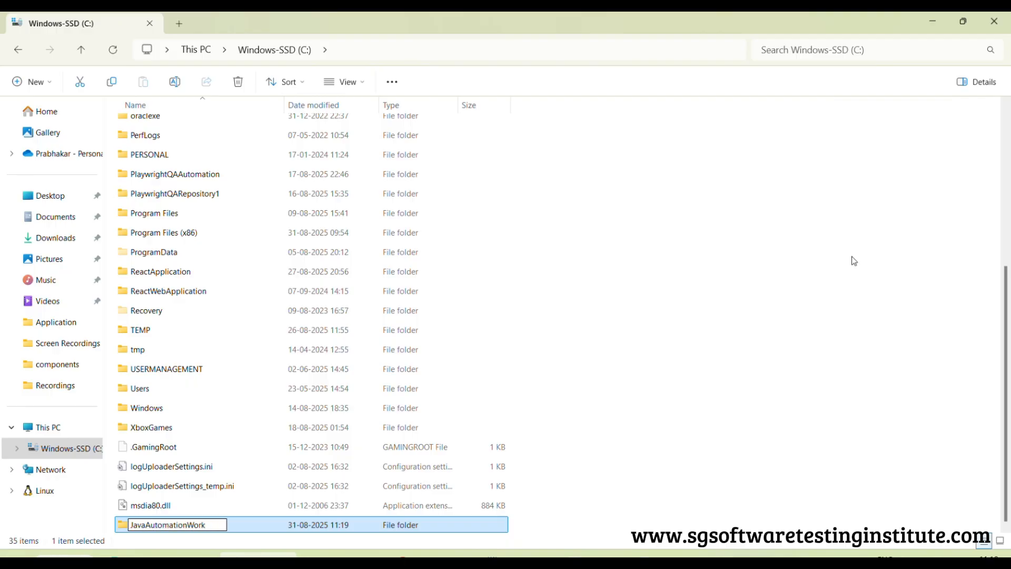
{"action": "type", "text": "space"}
{"action": "key", "text": "Return"}
{"action": "key", "text": "Return"}
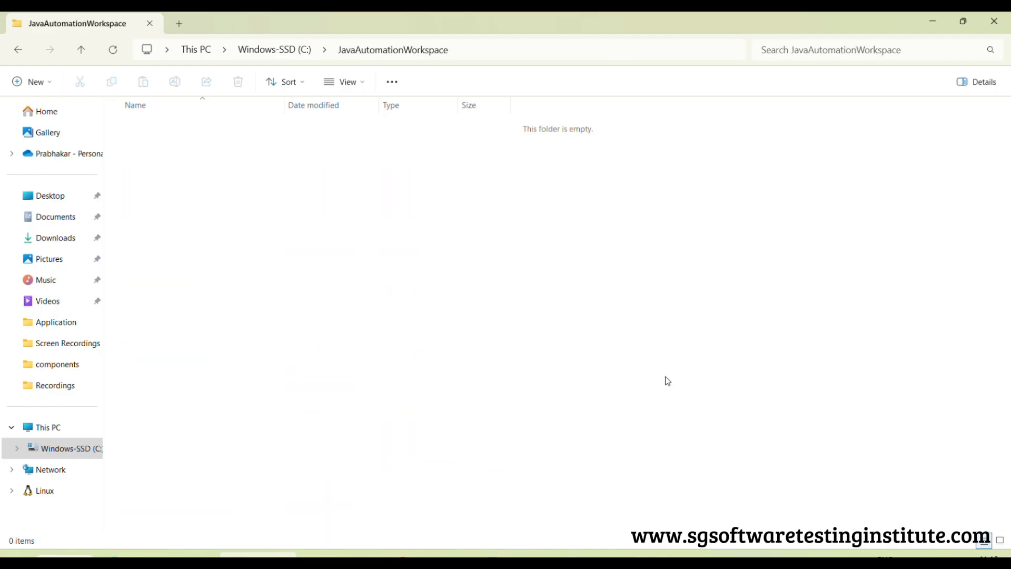
Close the Settings window, add the line "3. Configure IntelliJ Project and Create a Jaa source File and Execute It" in Notepad, and minimize it
{"action": "left_click", "coordinate": [740, 554]}
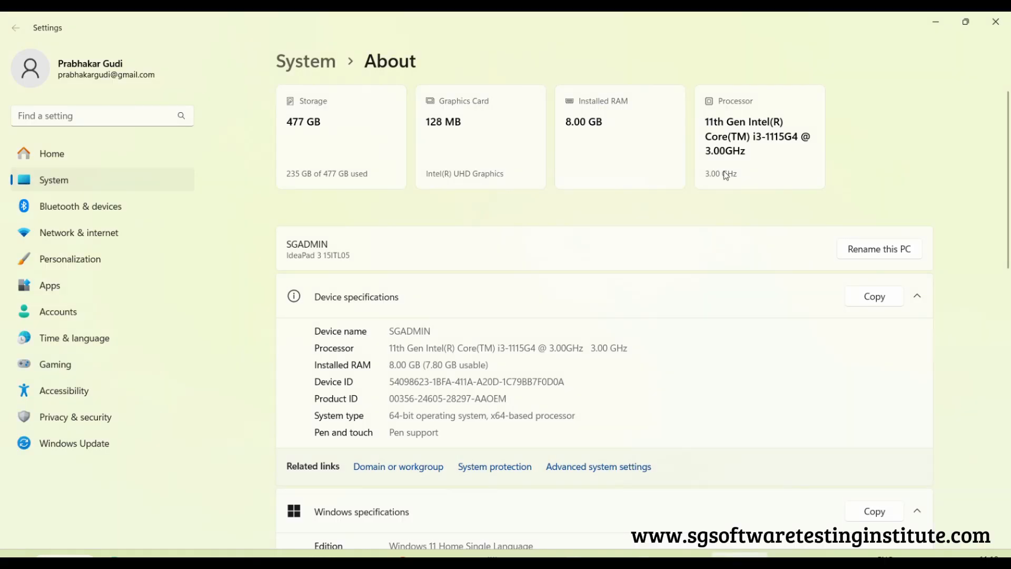
{"action": "left_click", "coordinate": [996, 21]}
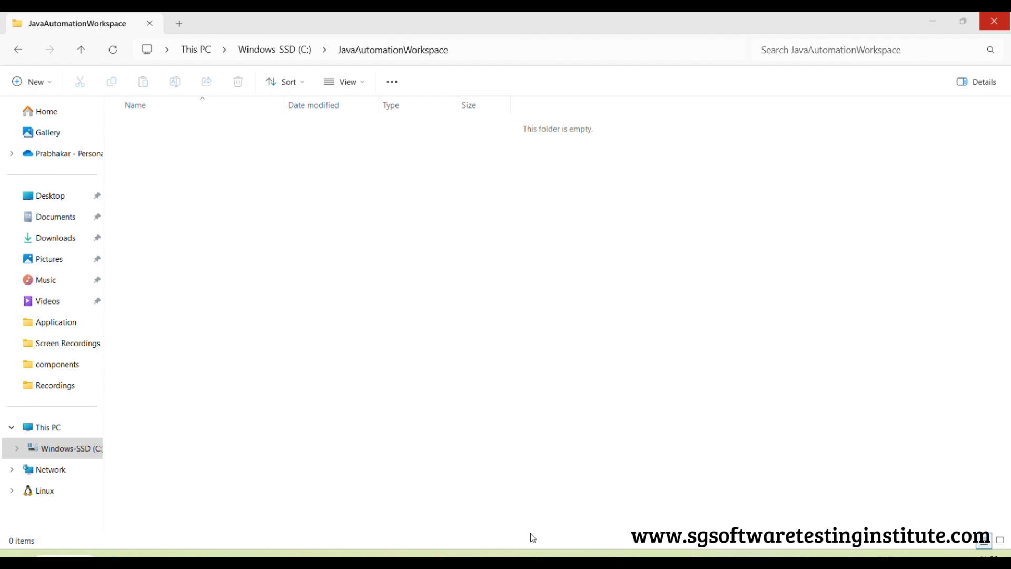
{"action": "left_click", "coordinate": [553, 555]}
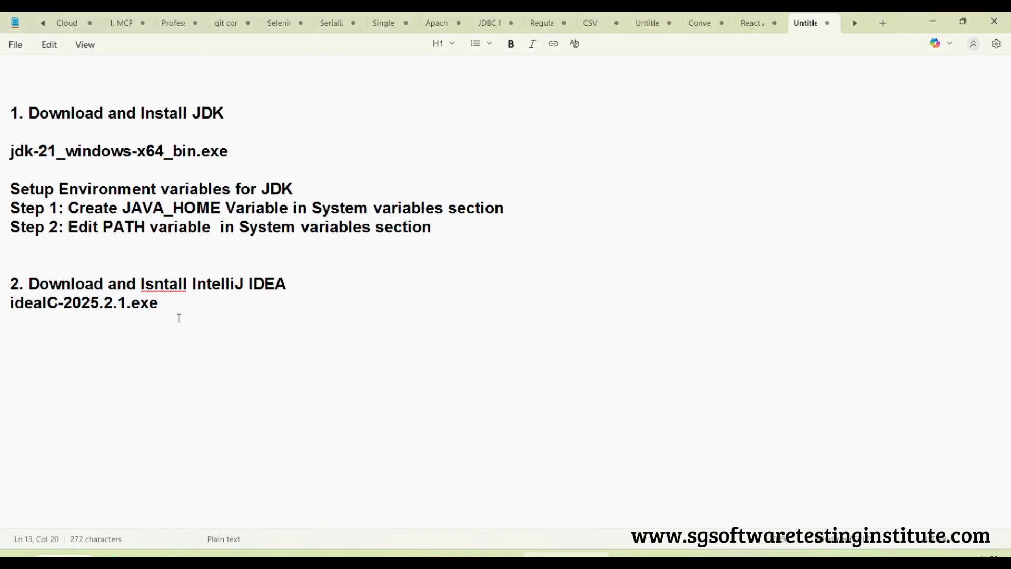
{"action": "key", "text": "Return"}
{"action": "key", "text": "Return"}
{"action": "type", "text": "3. Confi"}
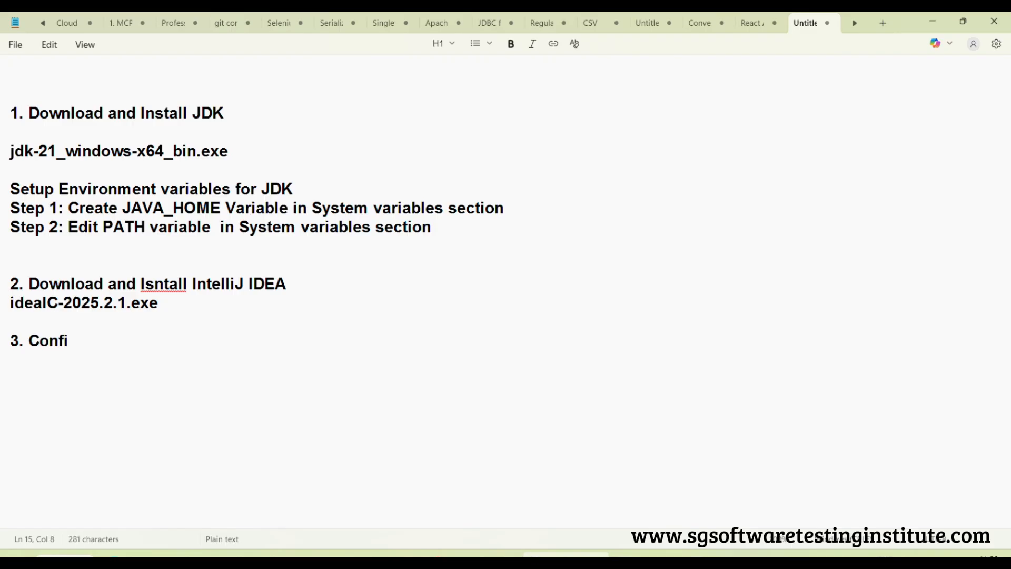
{"action": "type", "text": "gure Inte"}
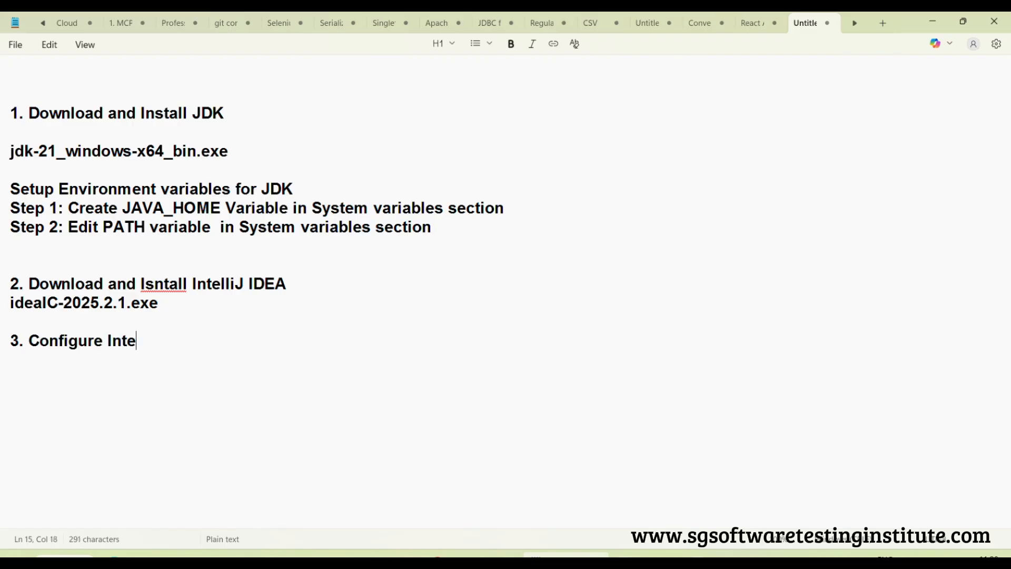
{"action": "type", "text": "lliJ Pr"}
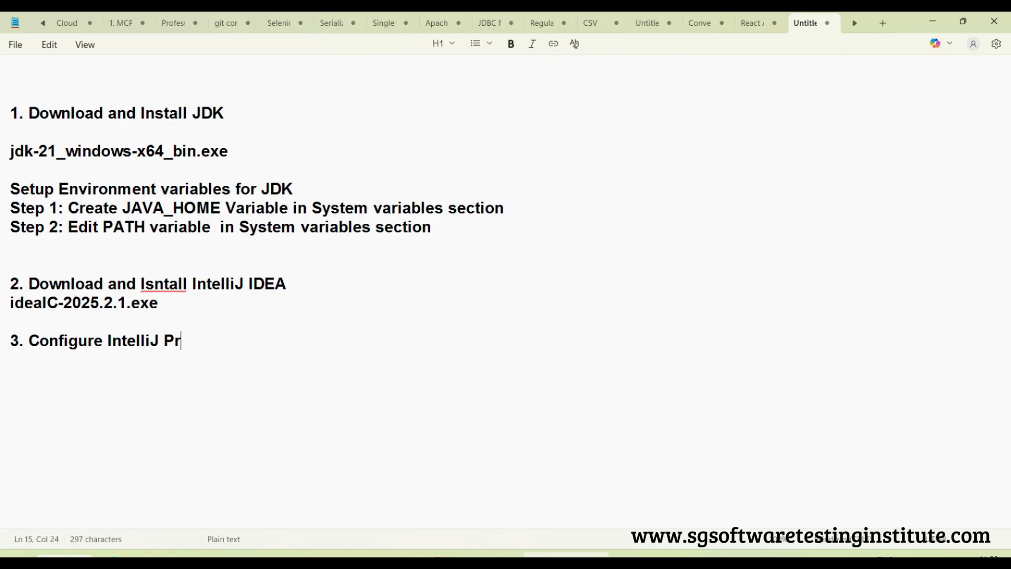
{"action": "type", "text": "oject and Create "}
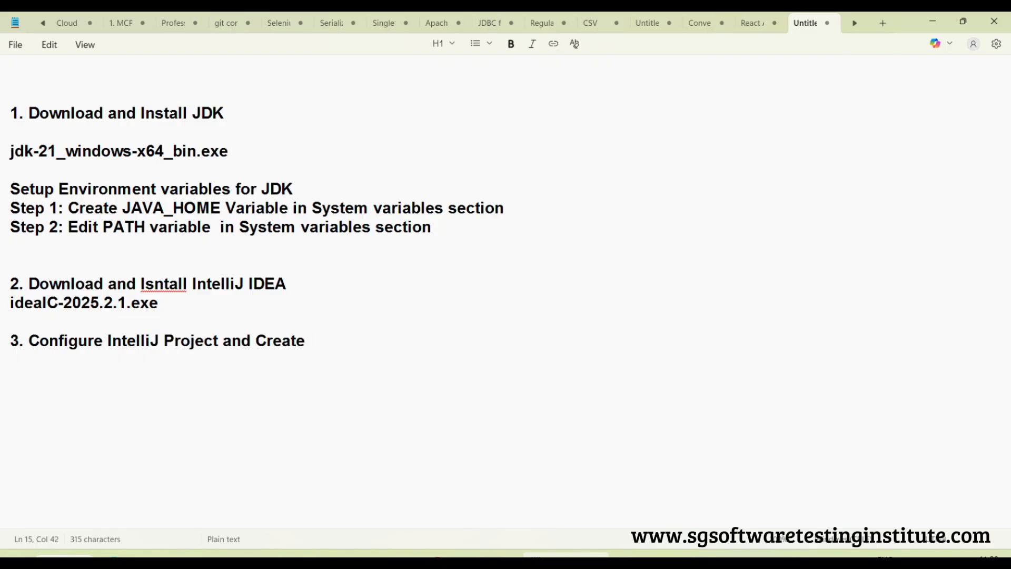
{"action": "type", "text": " a Jaa source Fil"}
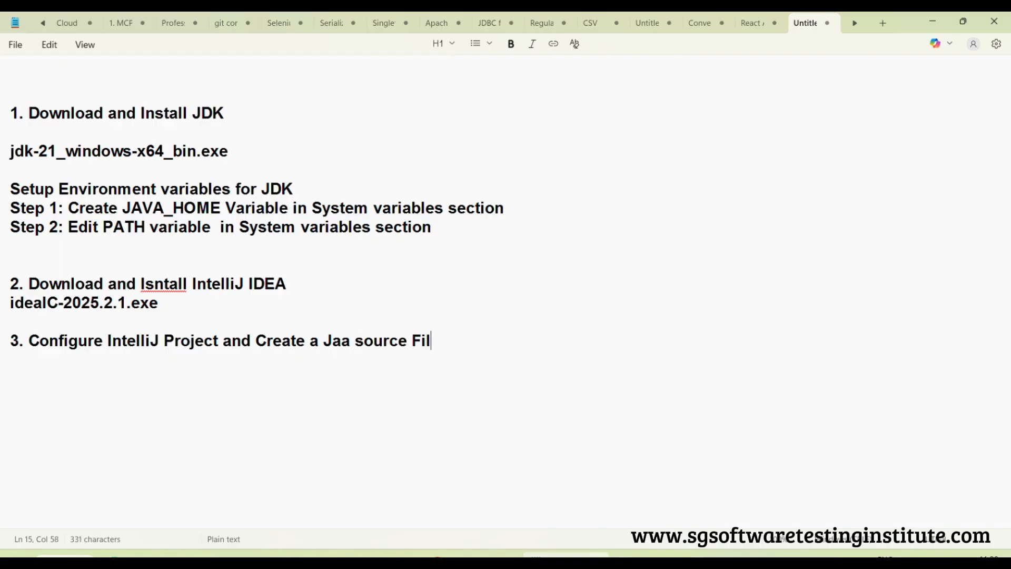
{"action": "type", "text": "e and Exec"}
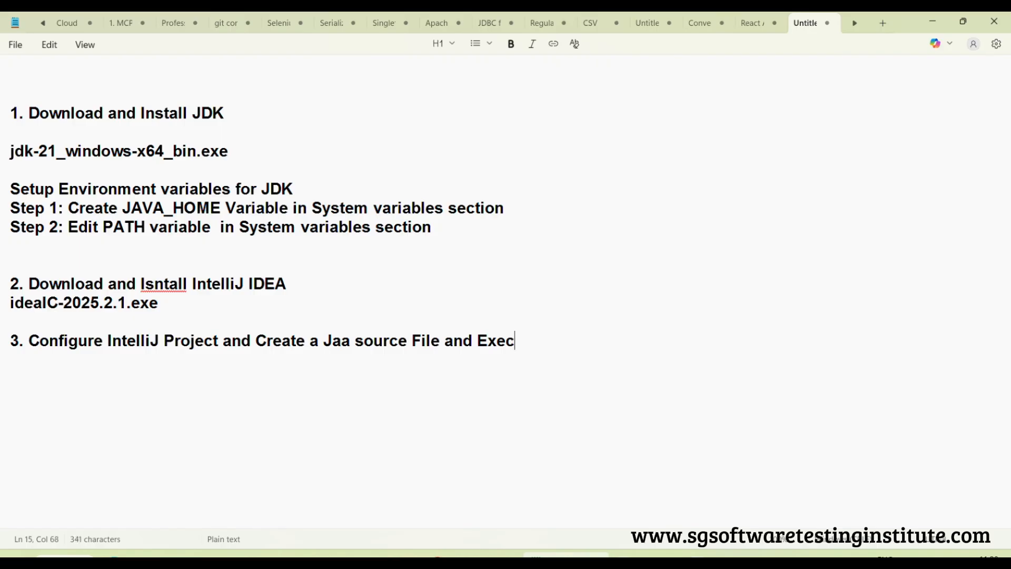
{"action": "type", "text": "ute It"}
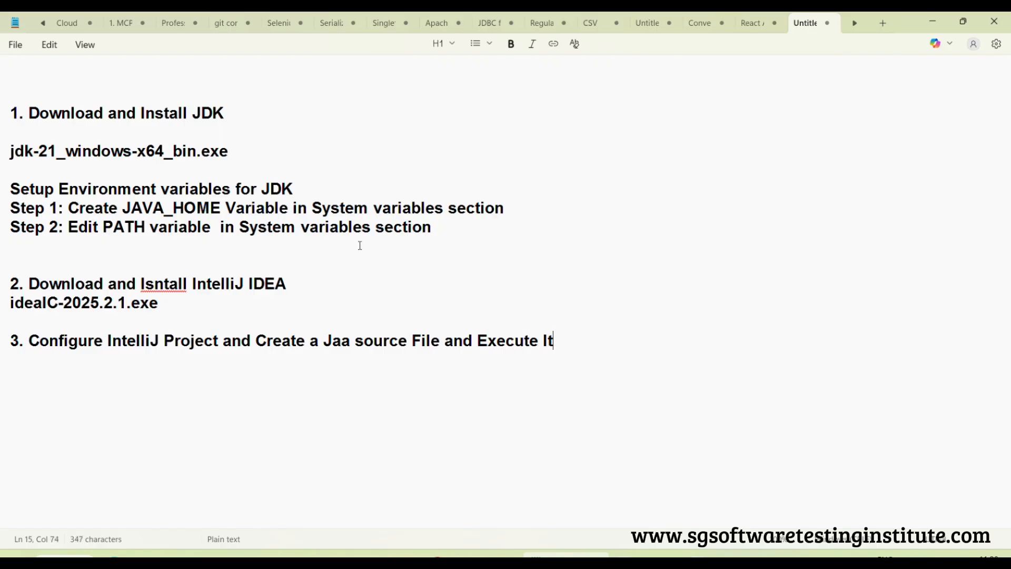
{"action": "left_click", "coordinate": [930, 21]}
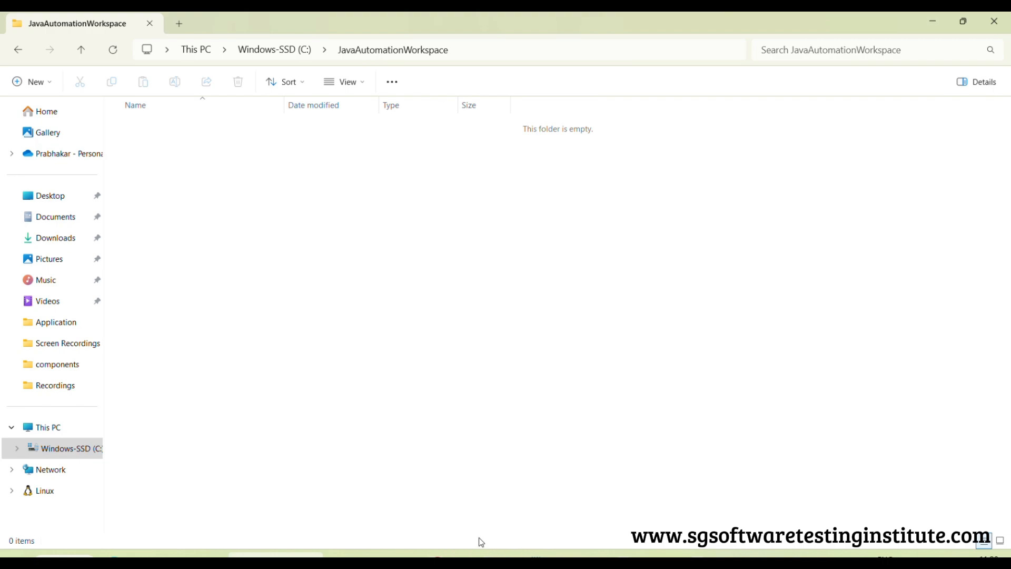
Launch IntelliJ IDEA Community Edition 2025.2.1 from Windows search and skip importing settings
{"action": "key", "text": "super"}
{"action": "type", "text": "inte"}
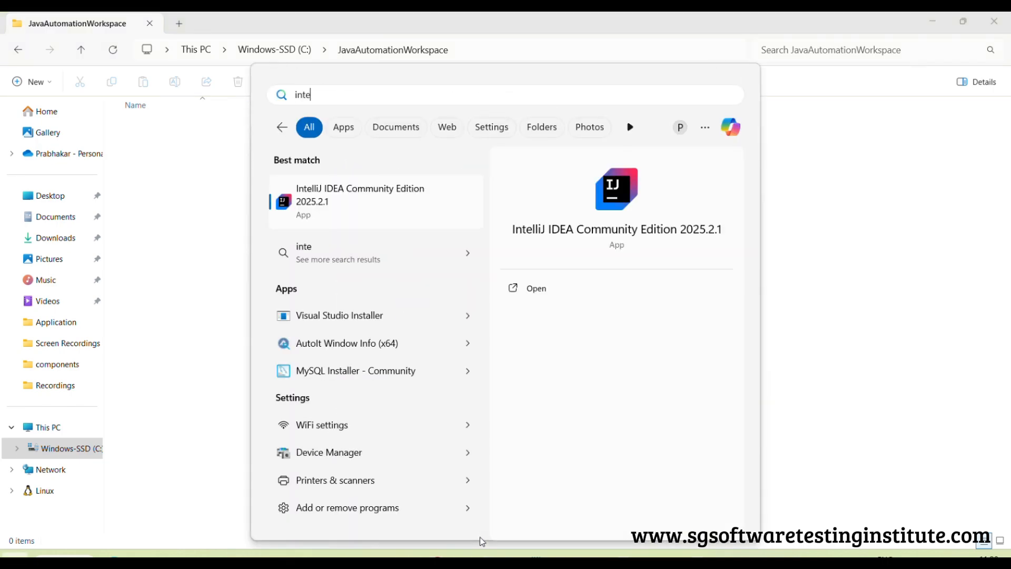
{"action": "left_click", "coordinate": [347, 189]}
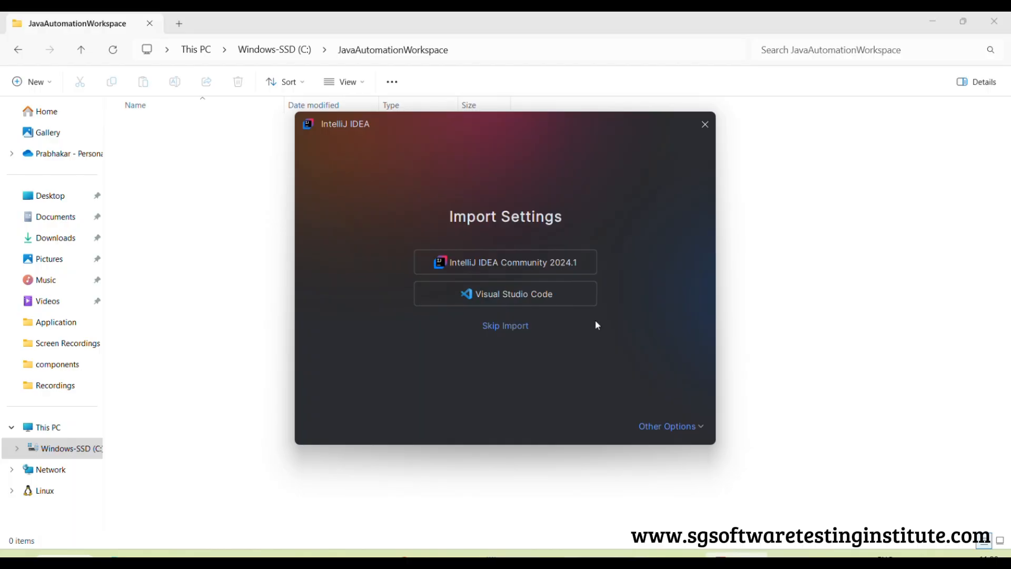
{"action": "left_click", "coordinate": [501, 327]}
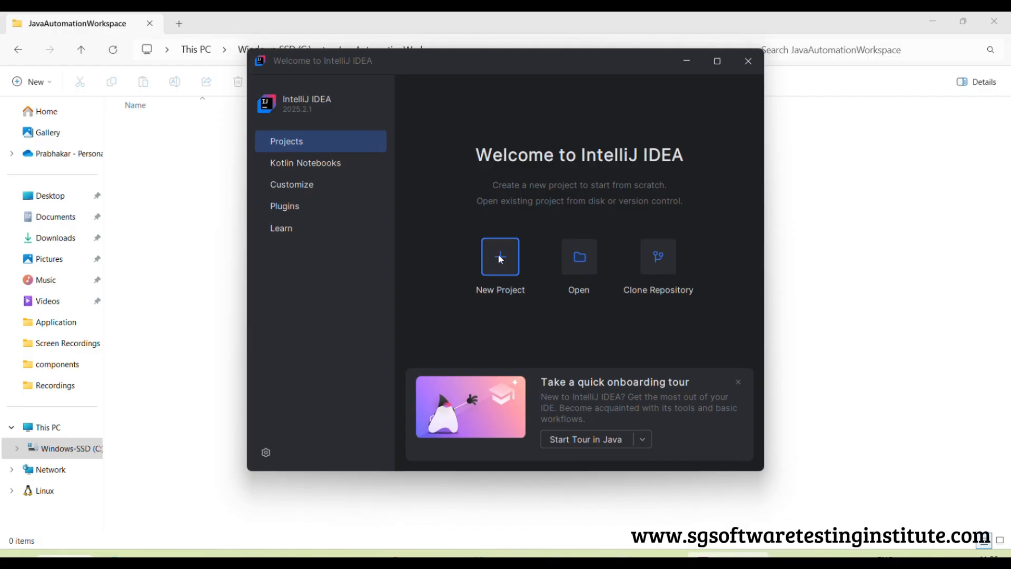
Start a new project and name it SampleJavaProject
{"action": "left_click", "coordinate": [501, 260]}
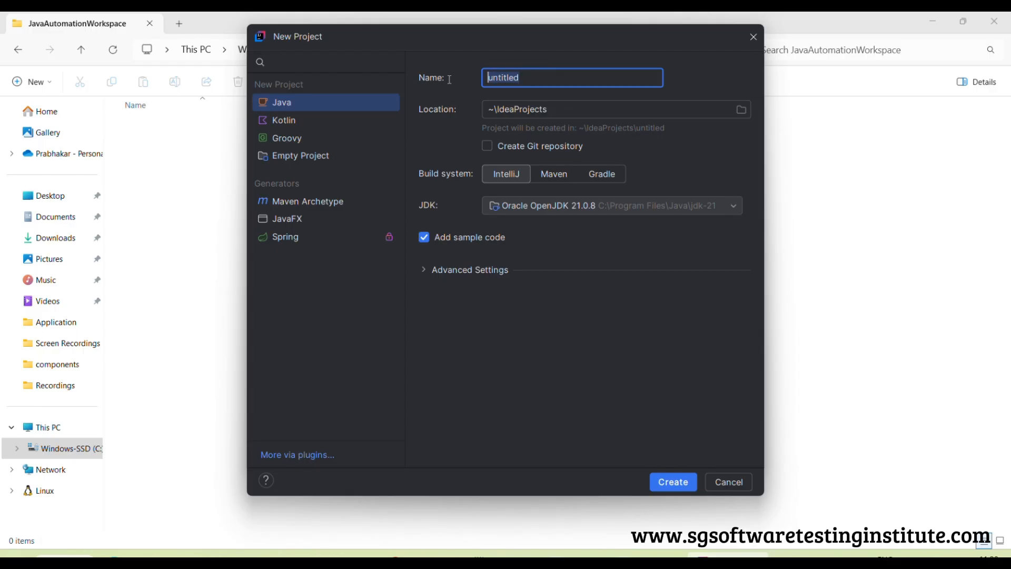
{"action": "type", "text": "SampleJavaProject"}
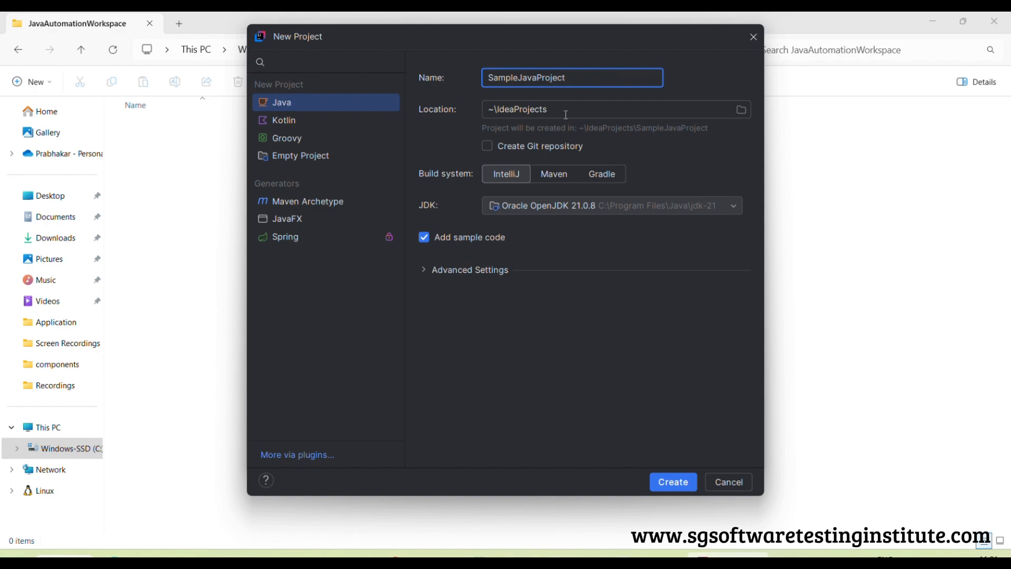
Set the project location to C:\JavaAutomationWorkspace and create it as a Java project with the IntelliJ build system and sample code
{"action": "left_click", "coordinate": [742, 110]}
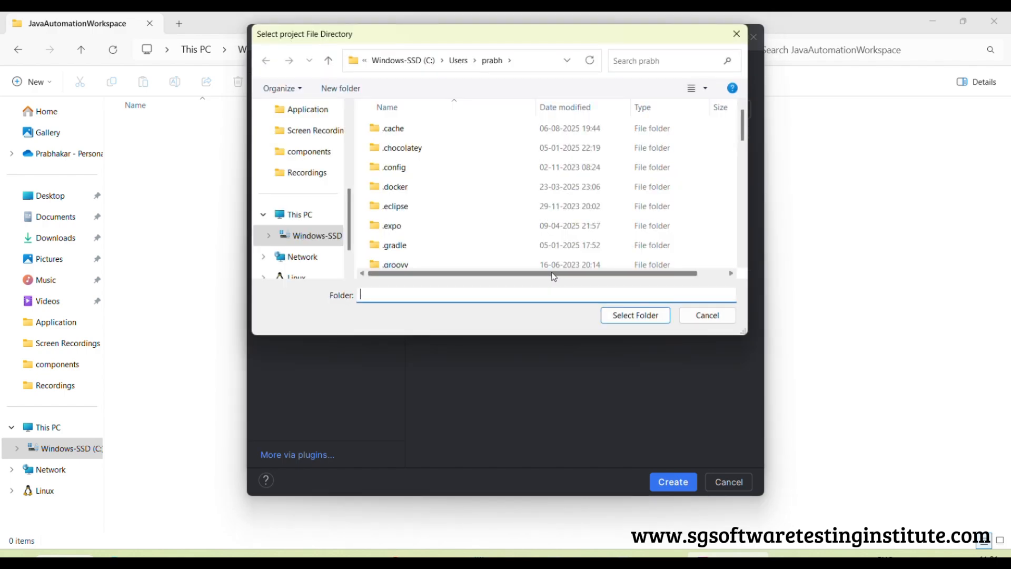
{"action": "left_click", "coordinate": [311, 236]}
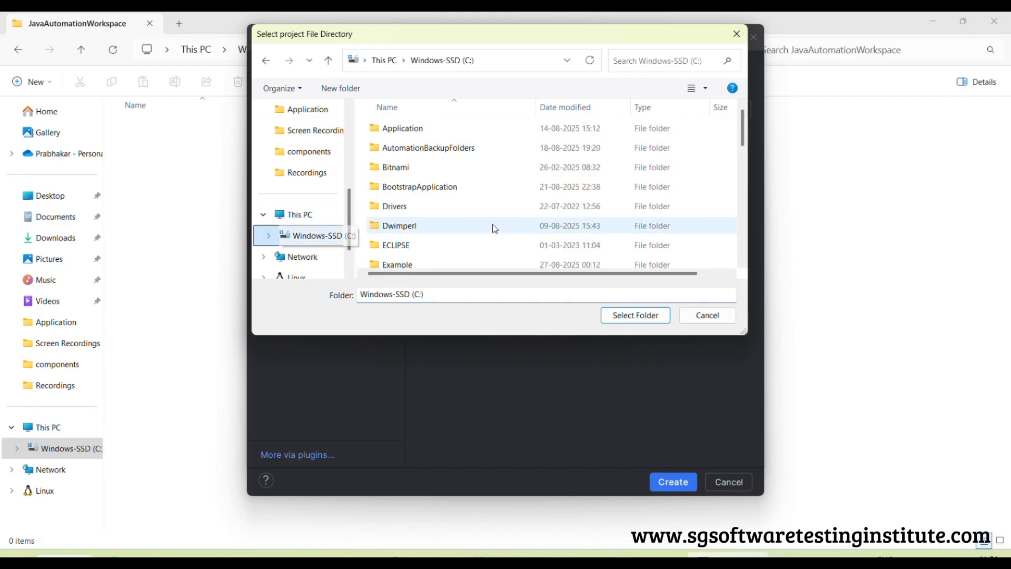
{"action": "scroll", "coordinate": [525, 181], "scroll_direction": "down", "scroll_amount": 5}
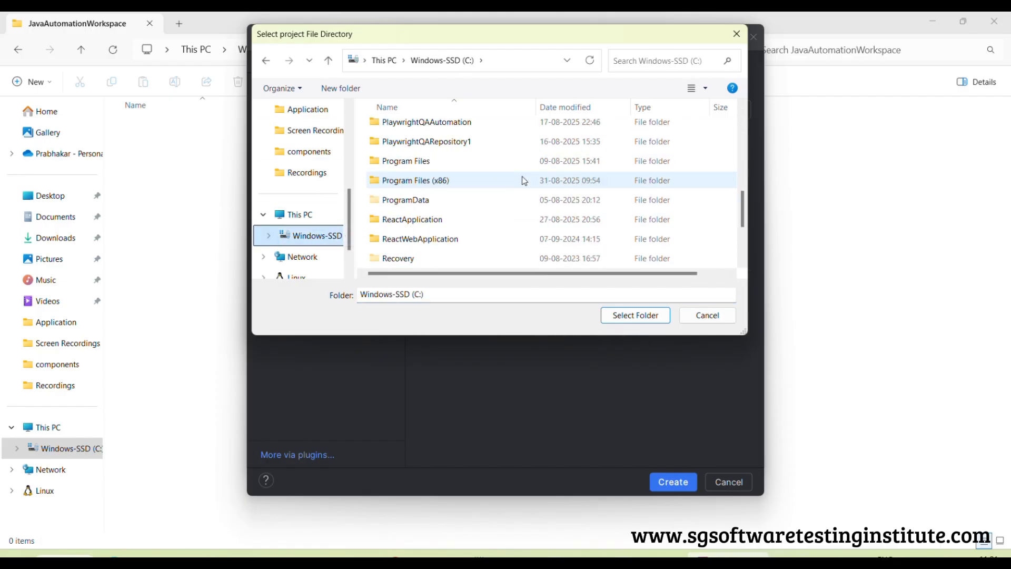
{"action": "scroll", "coordinate": [525, 181], "scroll_direction": "up", "scroll_amount": 2}
{"action": "scroll", "coordinate": [524, 181], "scroll_direction": "up", "scroll_amount": 1}
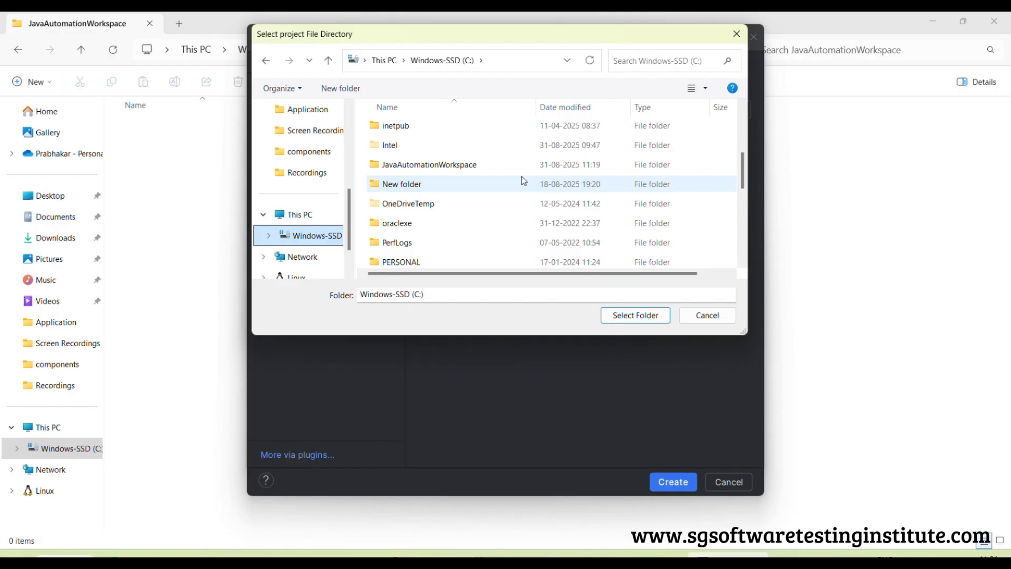
{"action": "scroll", "coordinate": [524, 181], "scroll_direction": "up", "scroll_amount": 1}
{"action": "left_click", "coordinate": [435, 225]}
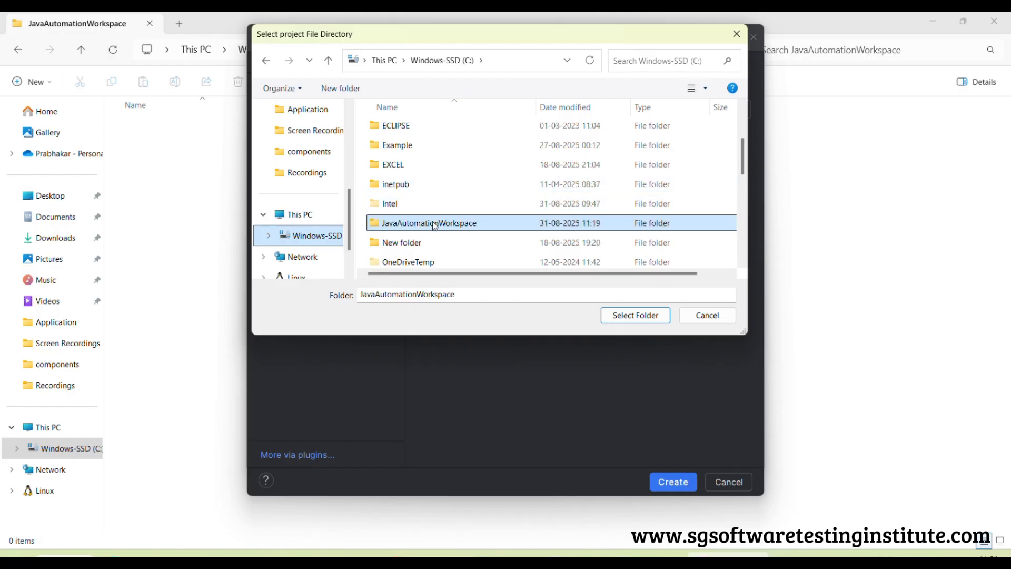
{"action": "left_click", "coordinate": [634, 315]}
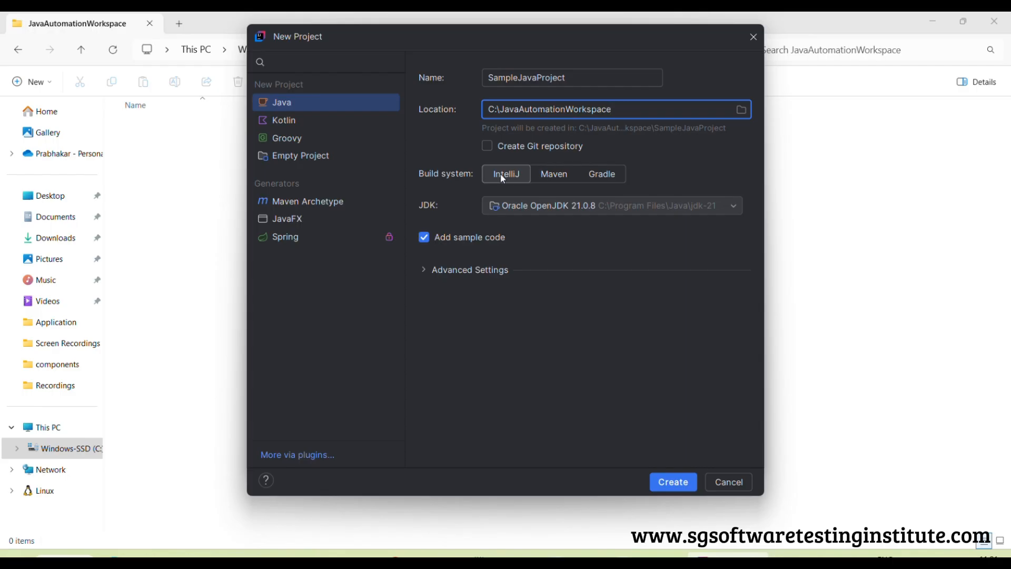
{"action": "left_click", "coordinate": [285, 104]}
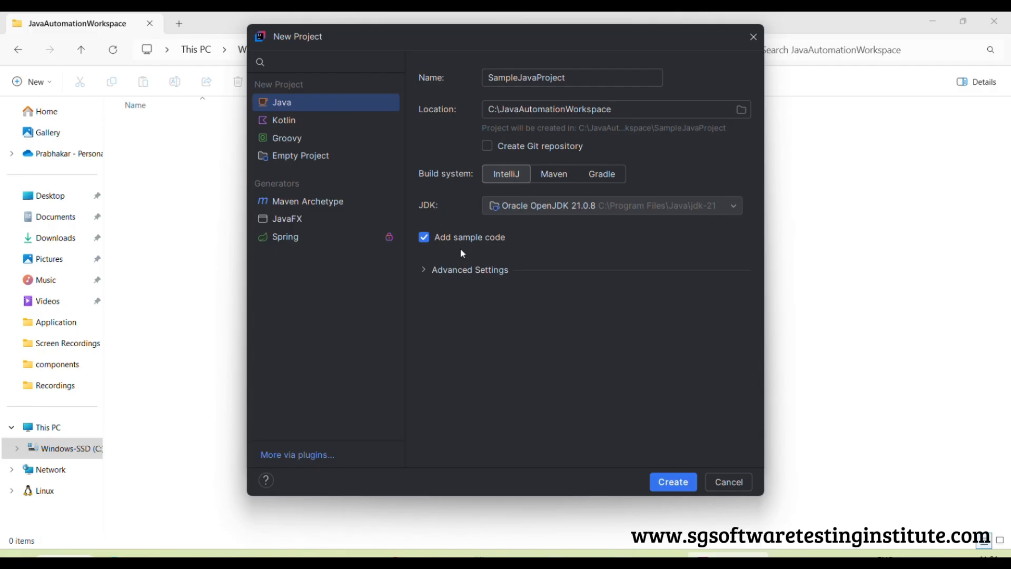
{"action": "left_click", "coordinate": [674, 485]}
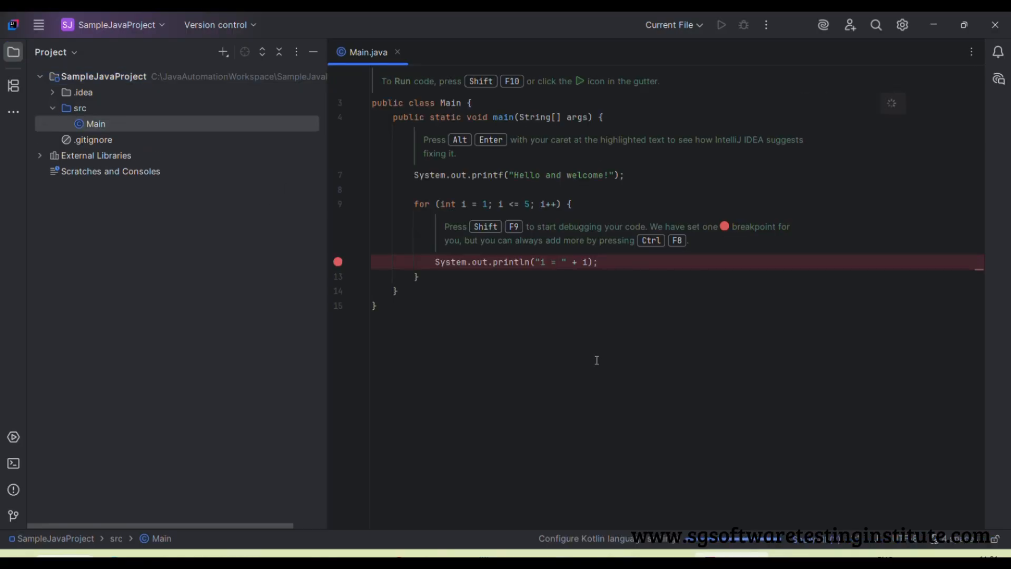
Switch the IDE's appearance theme to Light in the settings and close the Main.java file in the editor
{"action": "left_click", "coordinate": [41, 27]}
{"action": "left_click", "coordinate": [41, 30]}
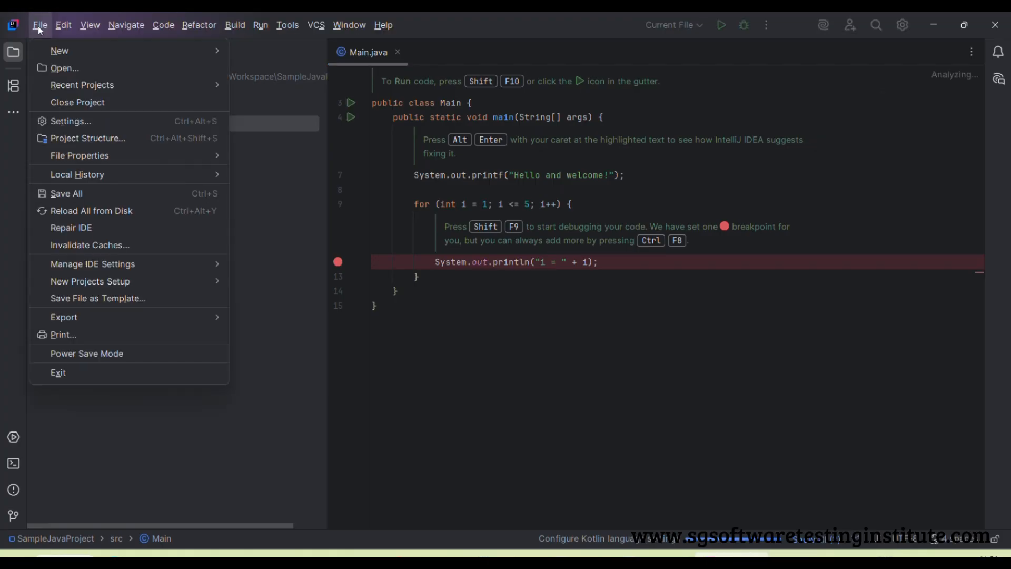
{"action": "left_click", "coordinate": [70, 122]}
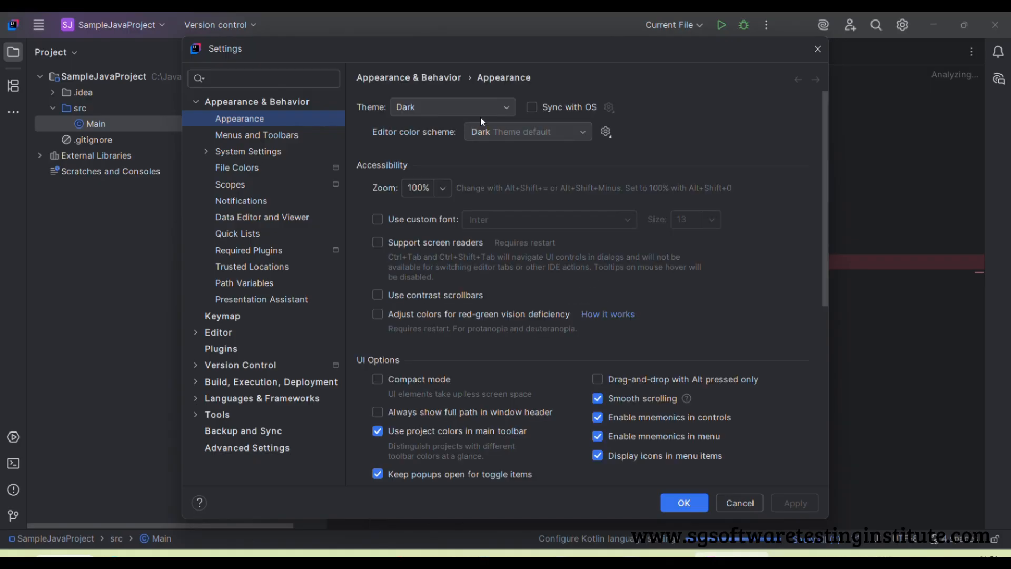
{"action": "left_click", "coordinate": [506, 109]}
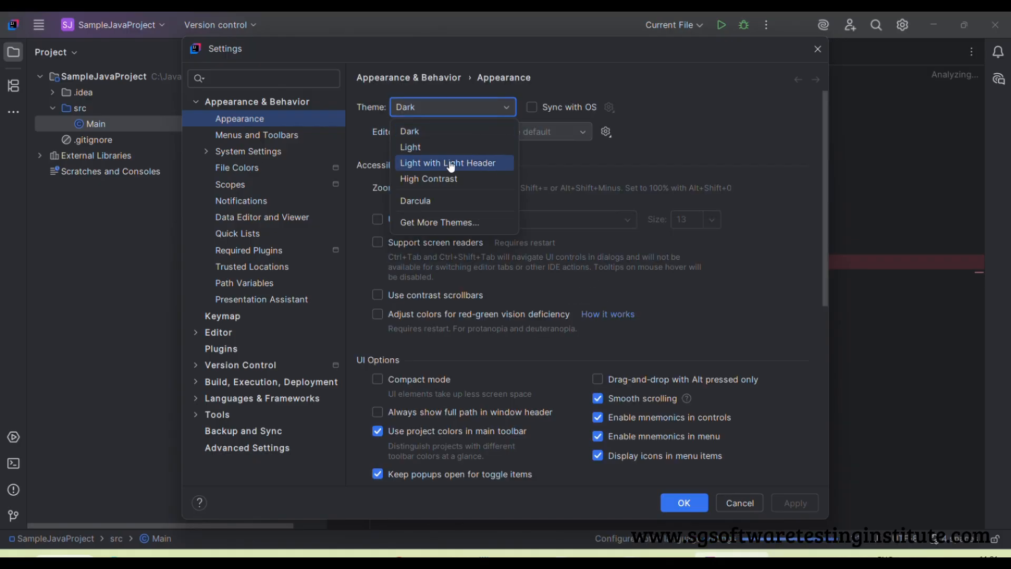
{"action": "left_click", "coordinate": [415, 148]}
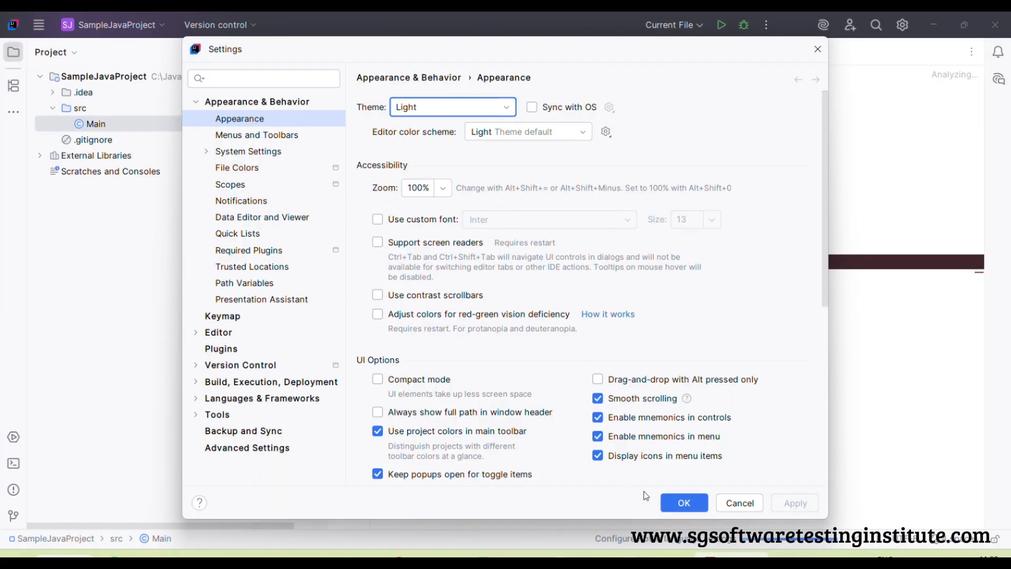
{"action": "left_click", "coordinate": [686, 504]}
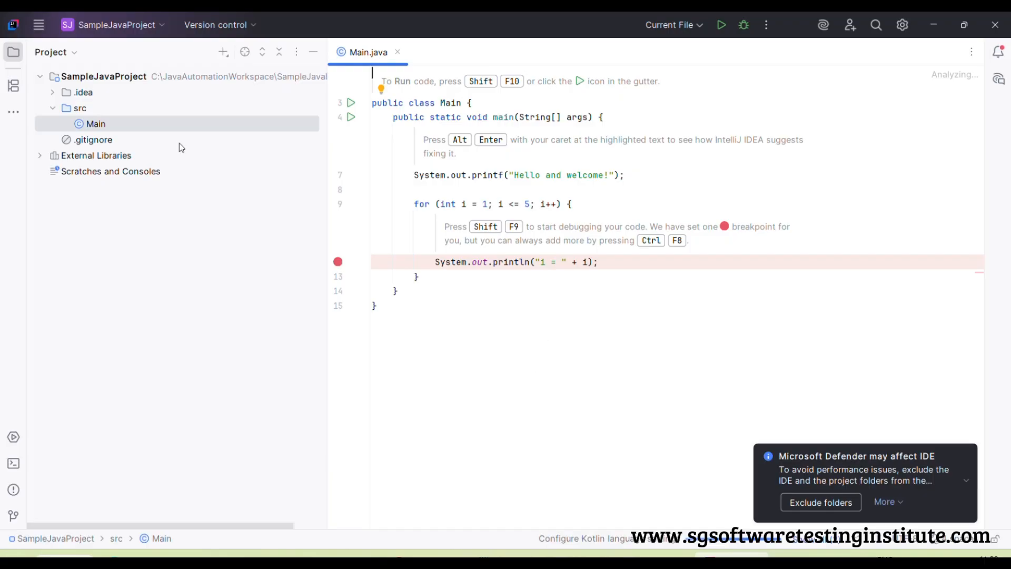
{"action": "left_click", "coordinate": [399, 53]}
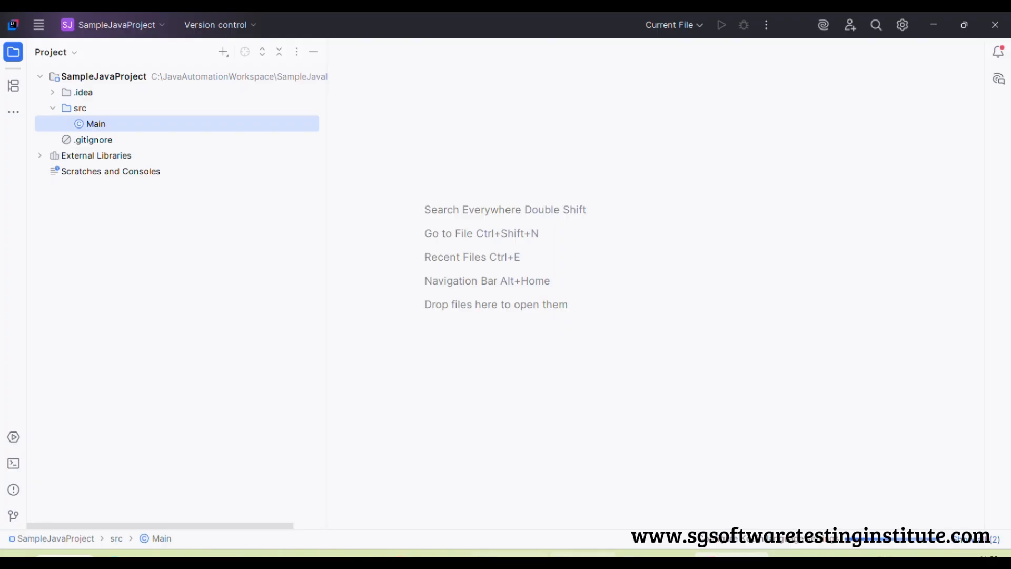
{"action": "left_click", "coordinate": [509, 554]}
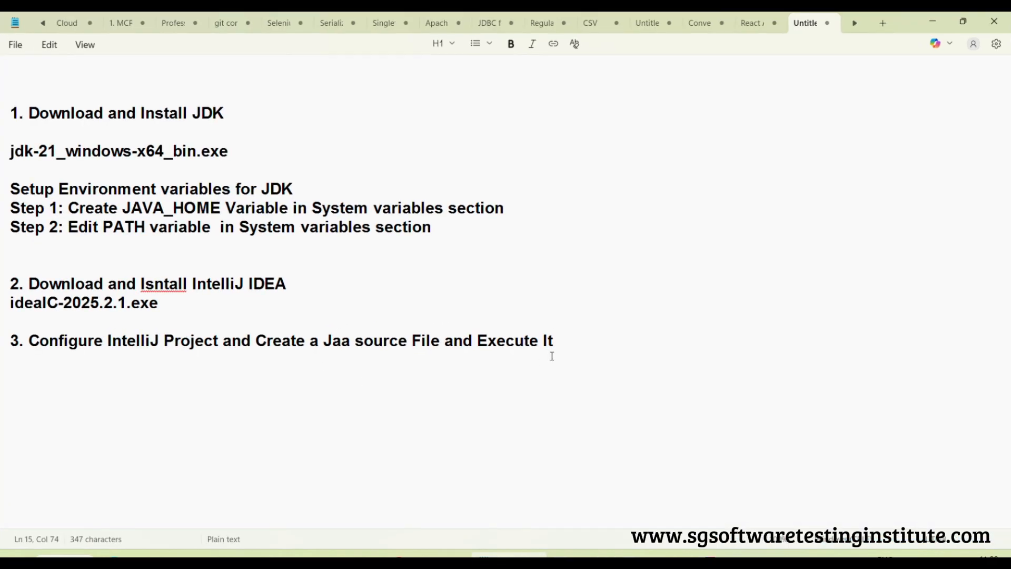
{"action": "key", "text": "Return"}
{"action": "key", "text": "Return"}
{"action": "type", "text": "www.sg"}
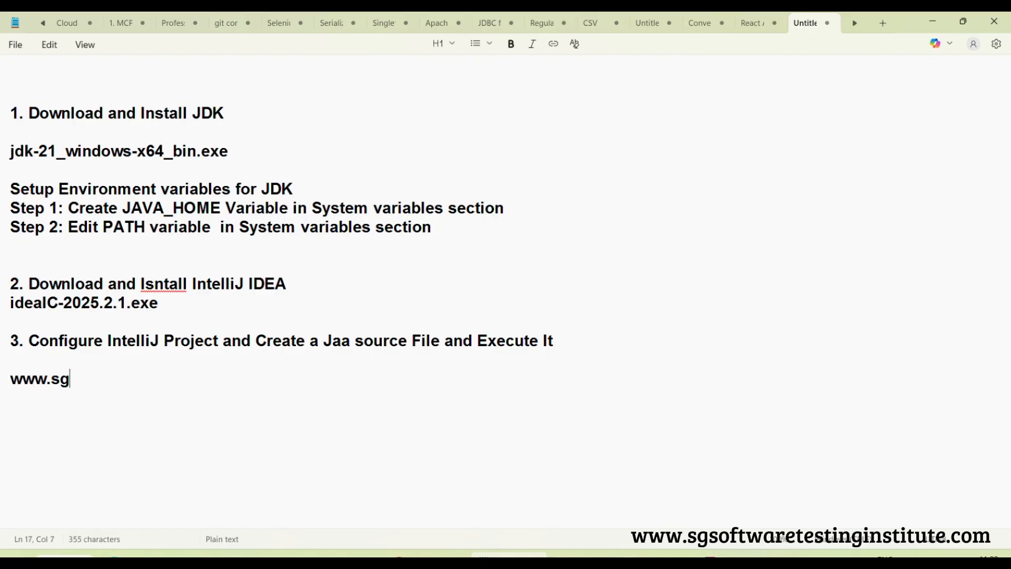
{"action": "type", "text": "testingin"}
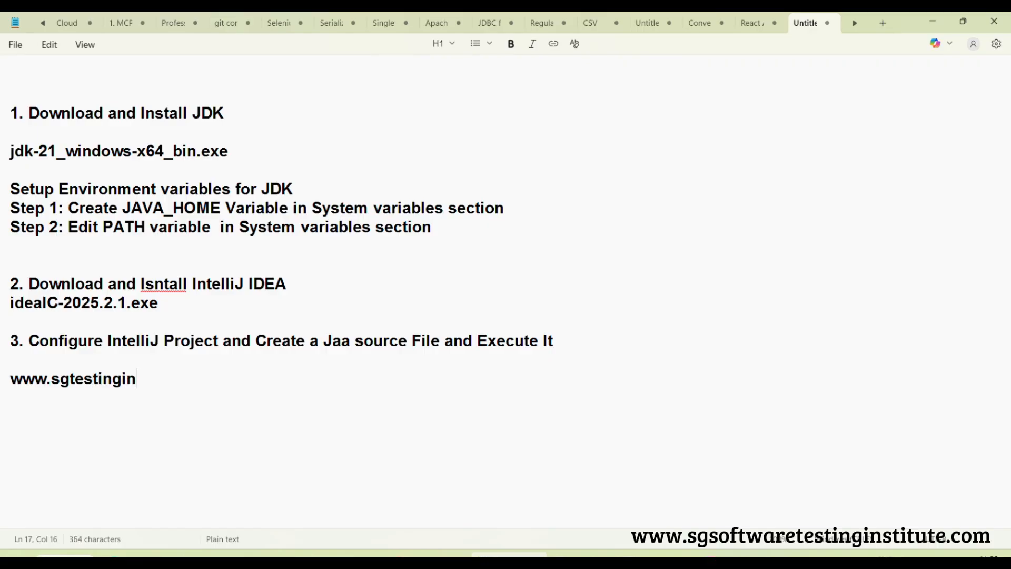
{"action": "type", "text": "stitue"}
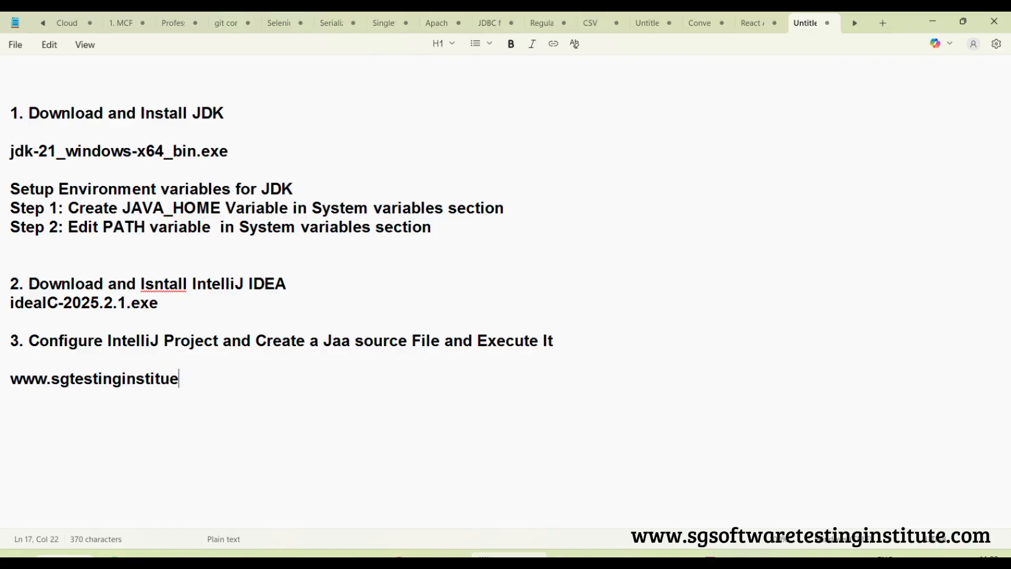
{"action": "type", "text": ".com"}
{"action": "key", "text": "Return"}
{"action": "key", "text": "Return"}
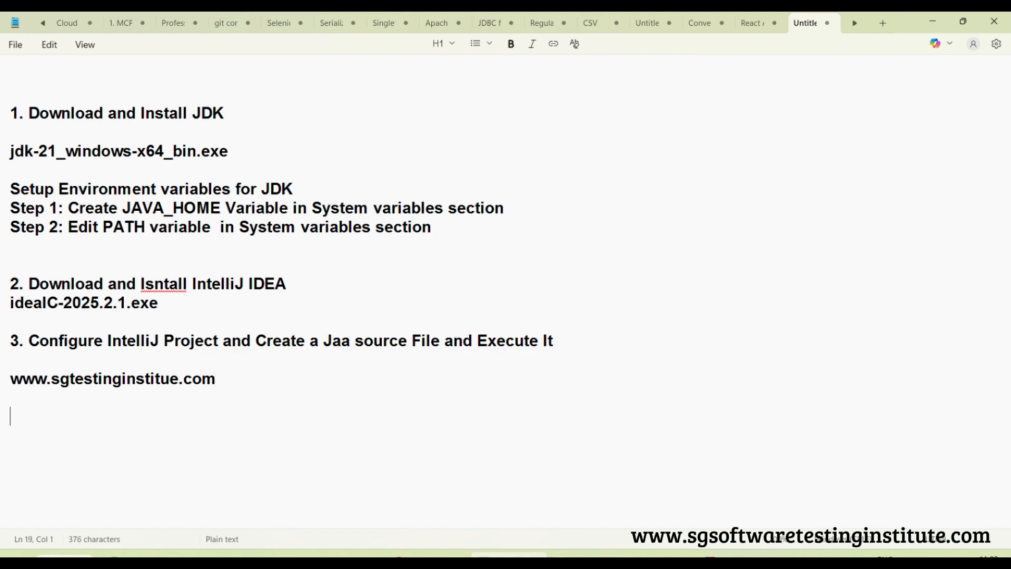
Write the sample package name "com.sgtesting.practice" below the web address, highlight it, and minimize Notepad
{"action": "type", "text": "com.sgtest"}
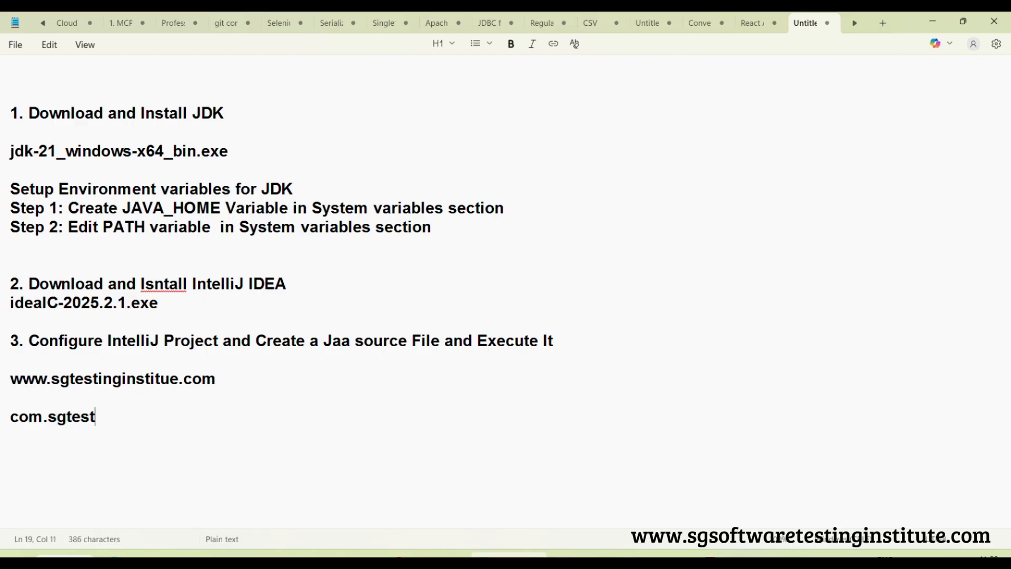
{"action": "type", "text": "ing."}
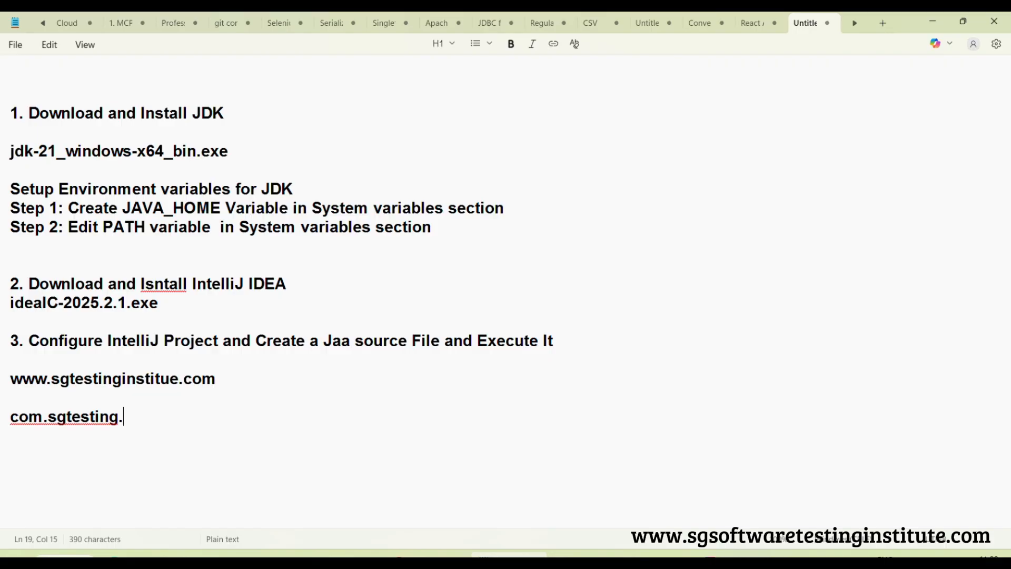
{"action": "type", "text": "practice"}
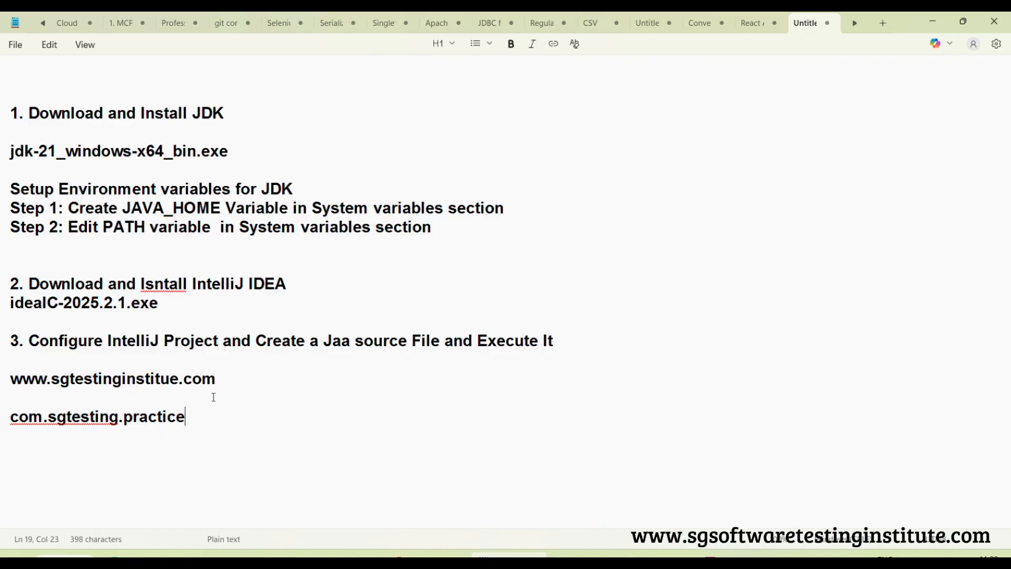
{"action": "left_click_drag", "start_coordinate": [196, 419], "coordinate": [1, 421]}
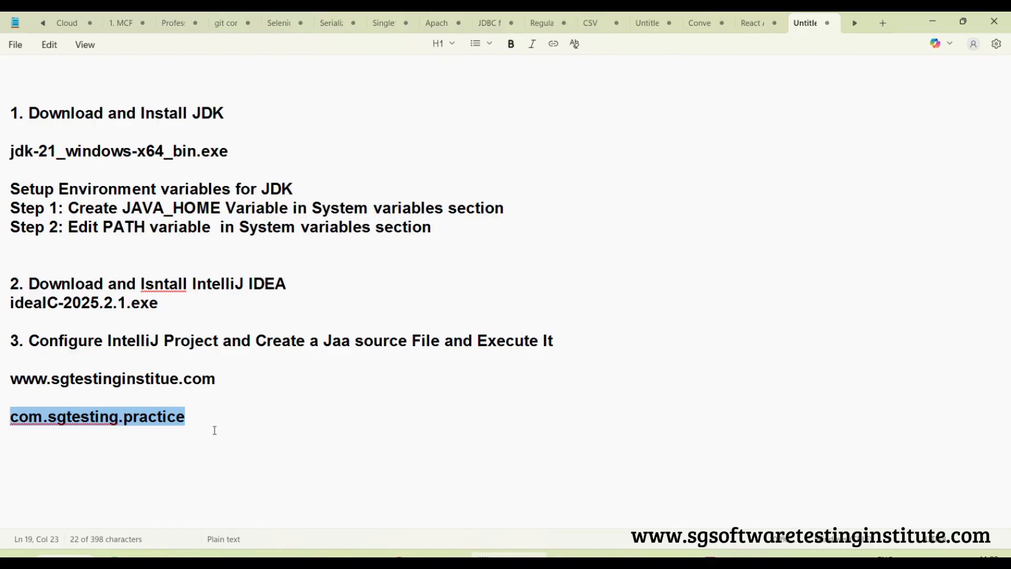
{"action": "left_click", "coordinate": [932, 28]}
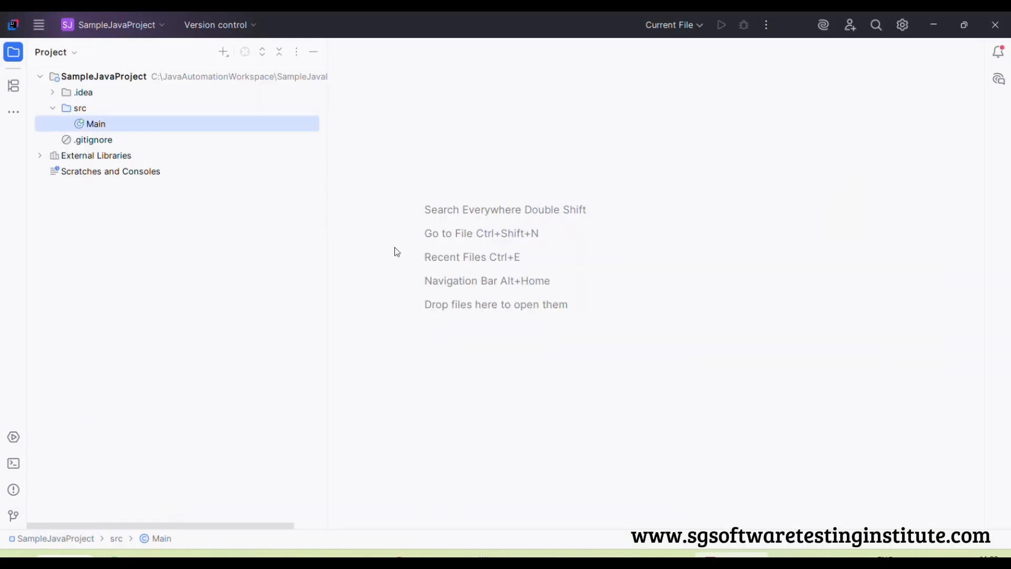
Create a package named com.sgtesting.programs in the project's src folder
{"action": "left_click", "coordinate": [79, 110]}
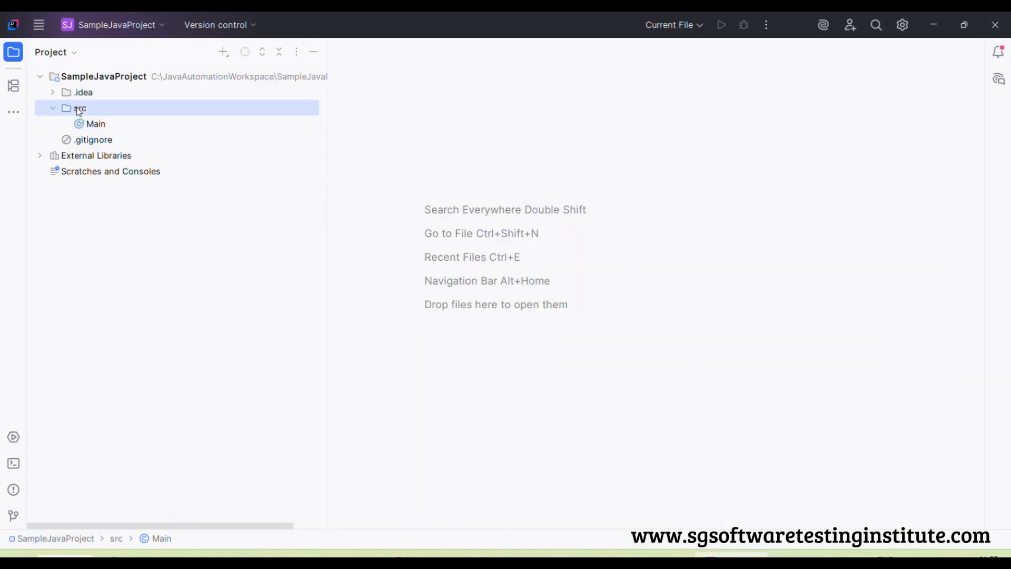
{"action": "right_click", "coordinate": [79, 111]}
{"action": "mouse_move", "coordinate": [158, 117]}
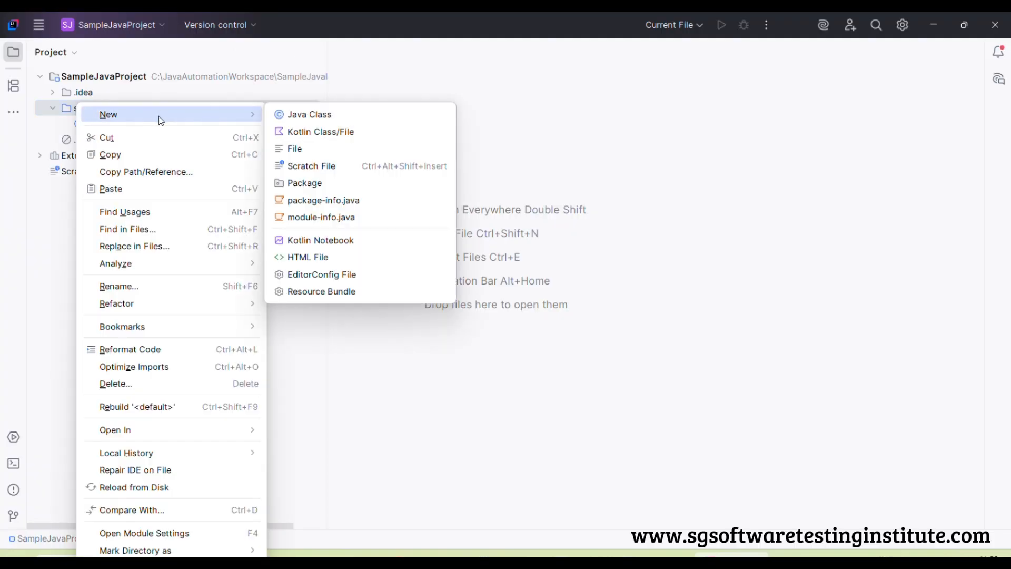
{"action": "left_click", "coordinate": [320, 186]}
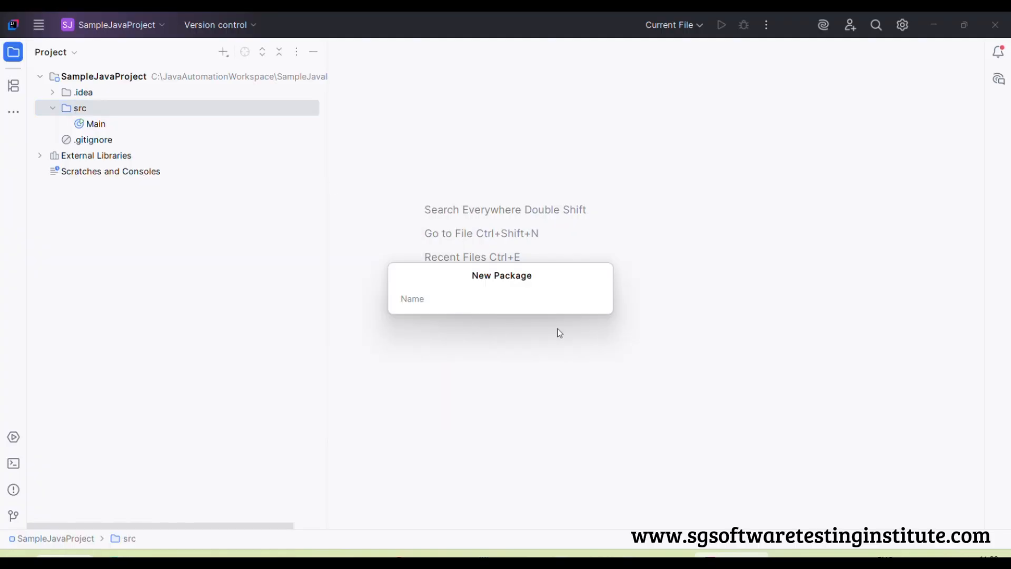
{"action": "type", "text": "c"}
{"action": "type", "text": "."}
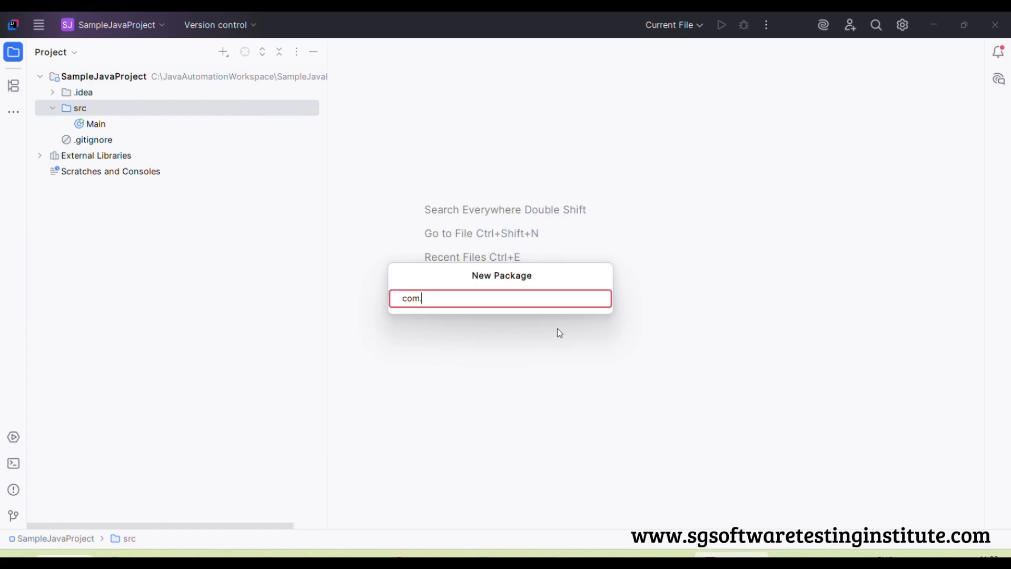
{"action": "type", "text": "sgtesting"}
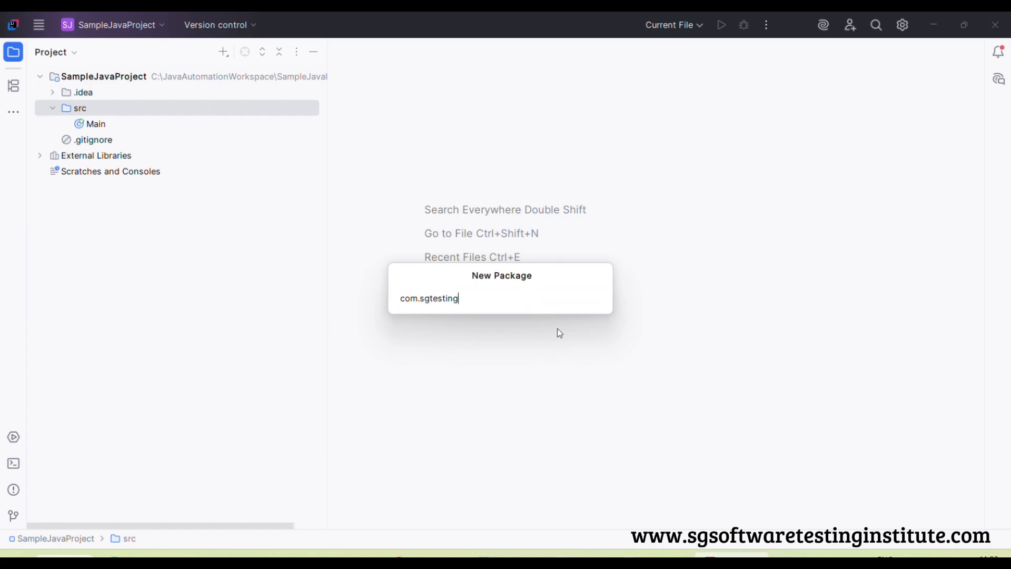
{"action": "type", "text": ".practice"}
{"action": "key", "text": "BackSpace"}
{"action": "key", "text": "BackSpace"}
{"action": "key", "text": "BackSpace"}
{"action": "key", "text": "BackSpace"}
{"action": "key", "text": "BackSpace"}
{"action": "key", "text": "BackSpace"}
{"action": "key", "text": "BackSpace"}
{"action": "type", "text": "rograms"}
{"action": "key", "text": "Return"}
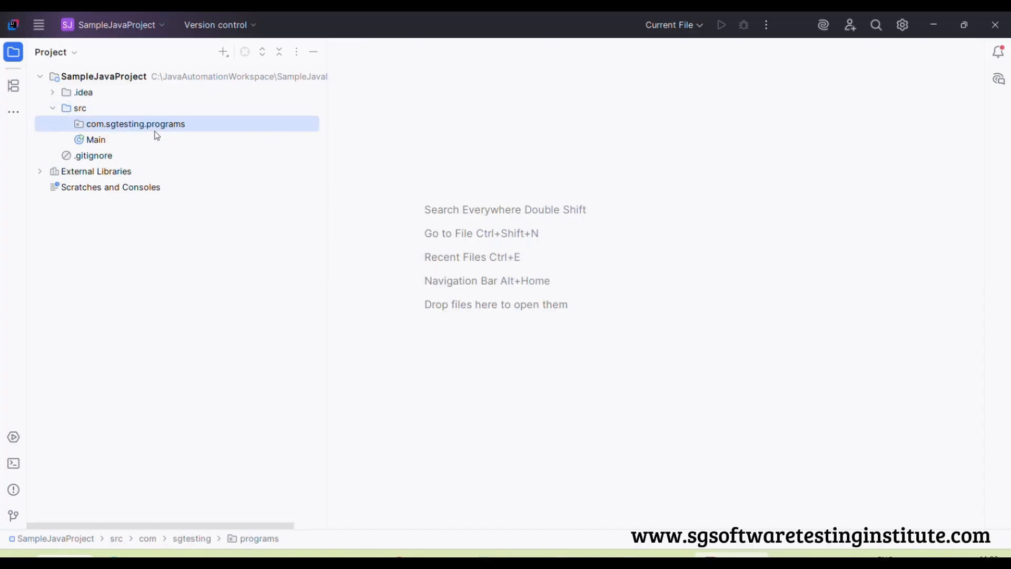
{"action": "right_click", "coordinate": [152, 125]}
{"action": "mouse_move", "coordinate": [222, 140]}
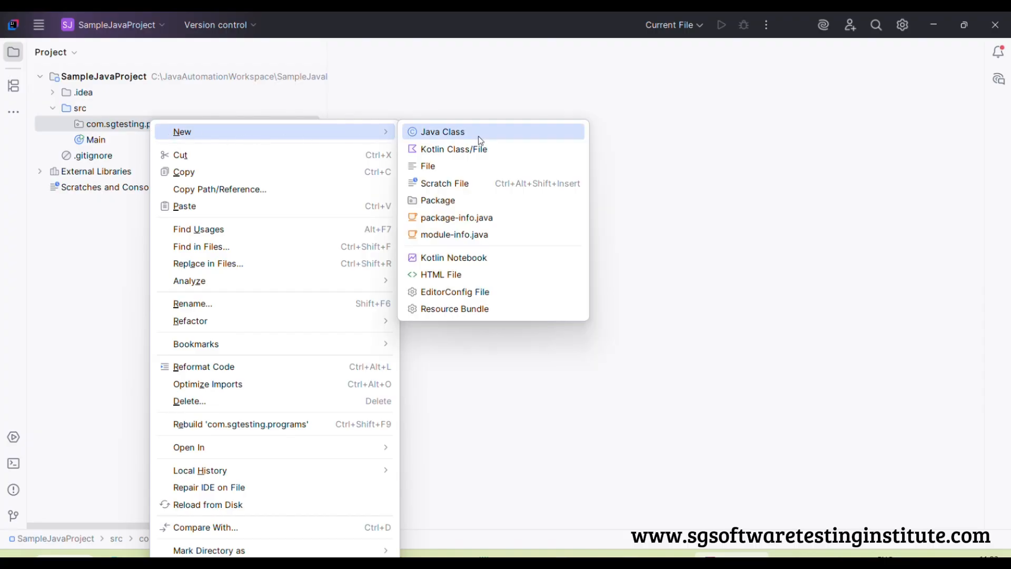
{"action": "left_click", "coordinate": [708, 133]}
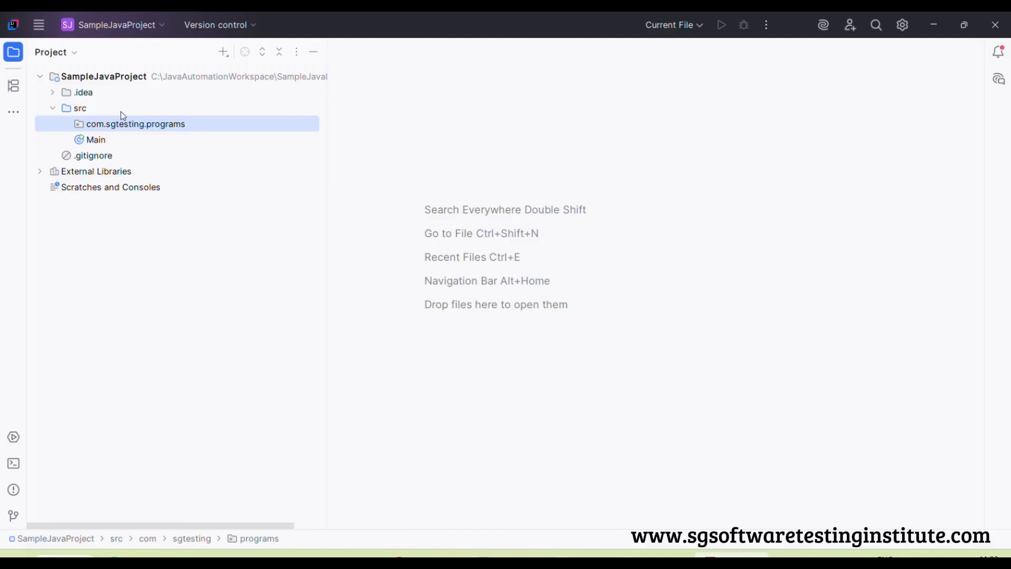
Create a Java class in the com.sgtesting.programs package, entering Demo.java as its name
{"action": "right_click", "coordinate": [157, 124]}
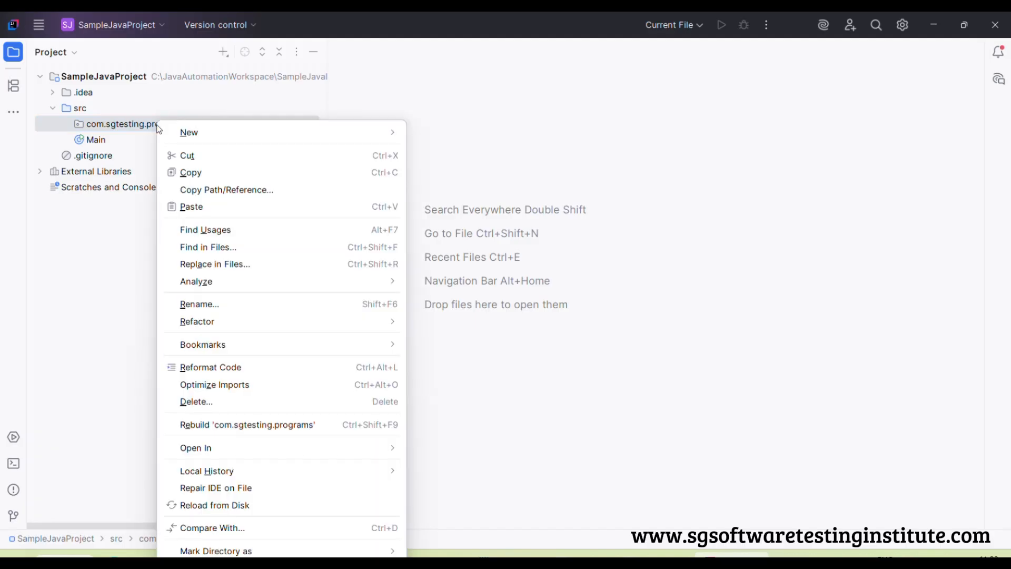
{"action": "mouse_move", "coordinate": [252, 139]}
{"action": "left_click", "coordinate": [448, 134]}
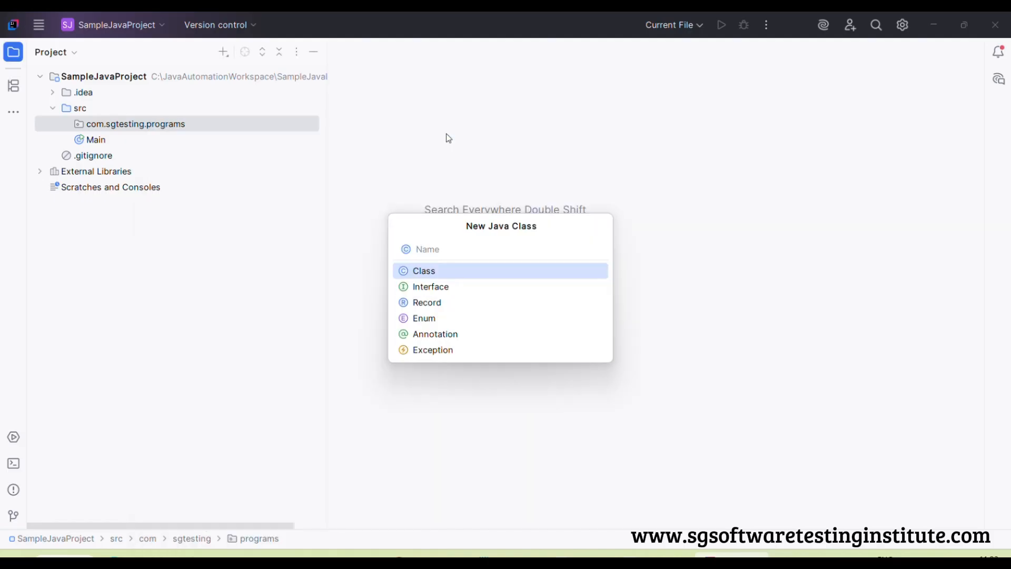
{"action": "type", "text": "Demo.java"}
{"action": "key", "text": "Return"}
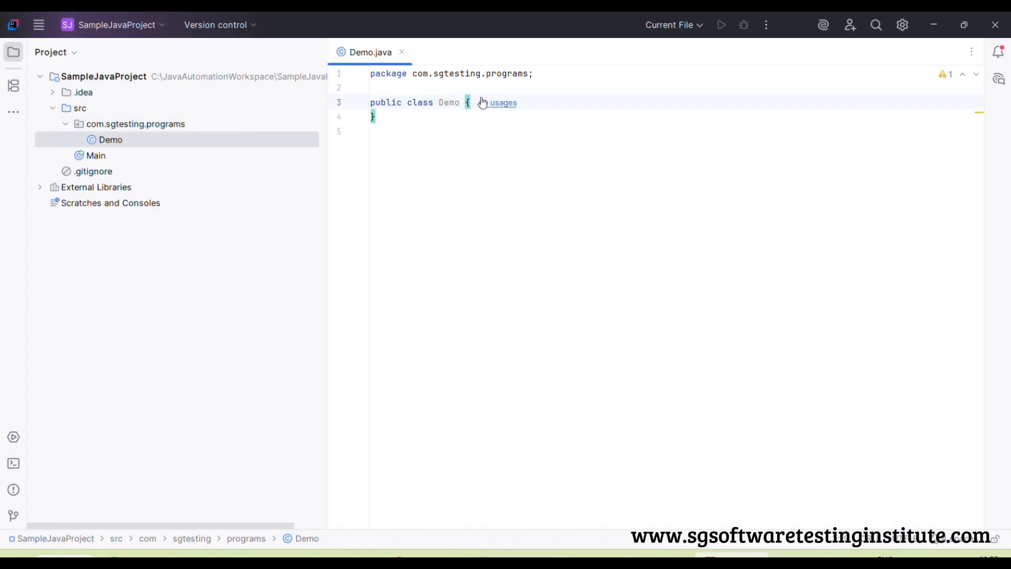
Insert a public static void main(String[] args) method into the Demo class body using the psvm template
{"action": "key", "text": "Return"}
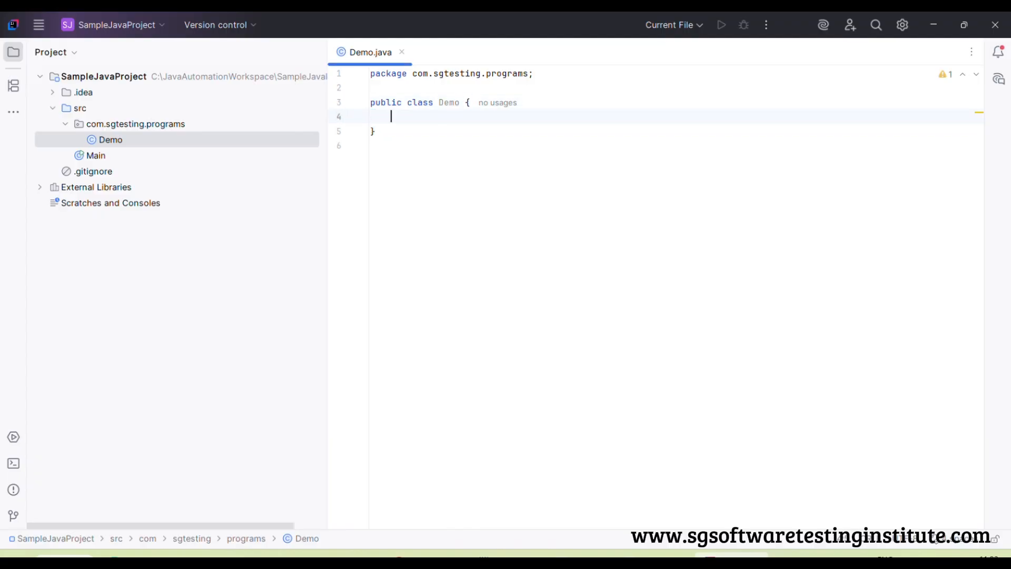
{"action": "type", "text": "psvm"}
{"action": "key", "text": "Return"}
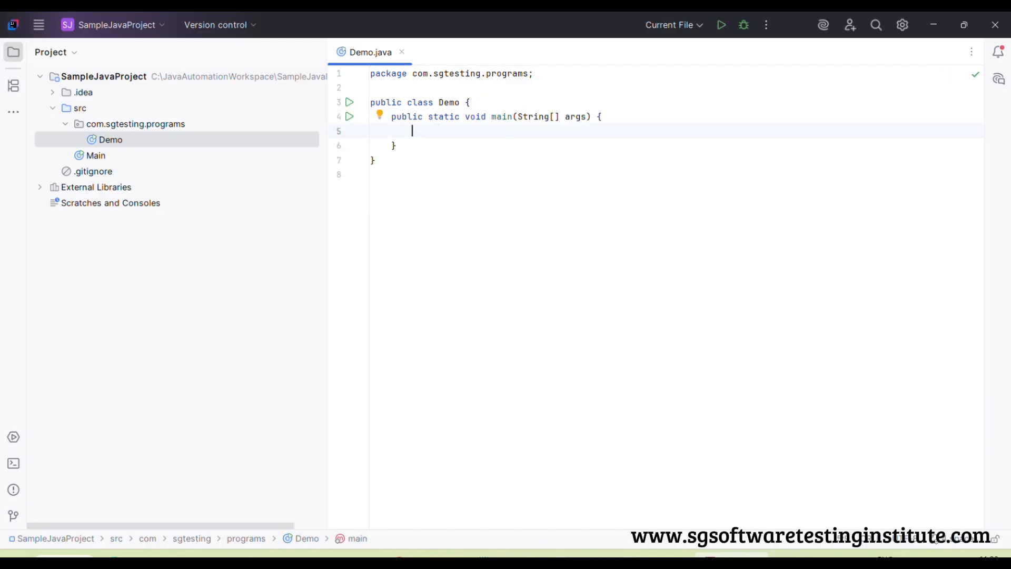
Add a System.out.println statement inside the main method that prints "Welcome to S G Software Testing Institute"
{"action": "type", "text": "sout"}
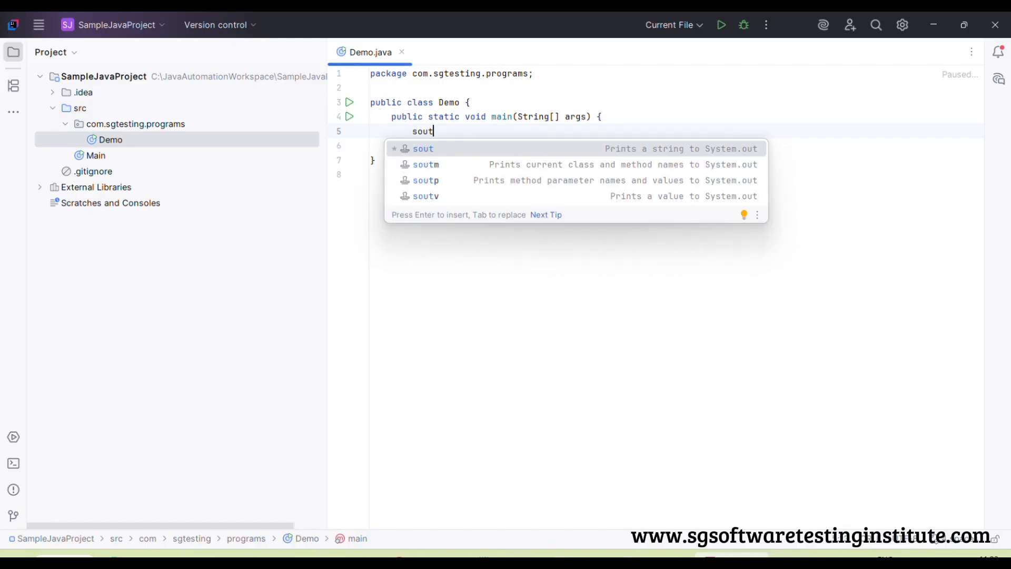
{"action": "key", "text": "Return"}
{"action": "type", "text": "\"We"}
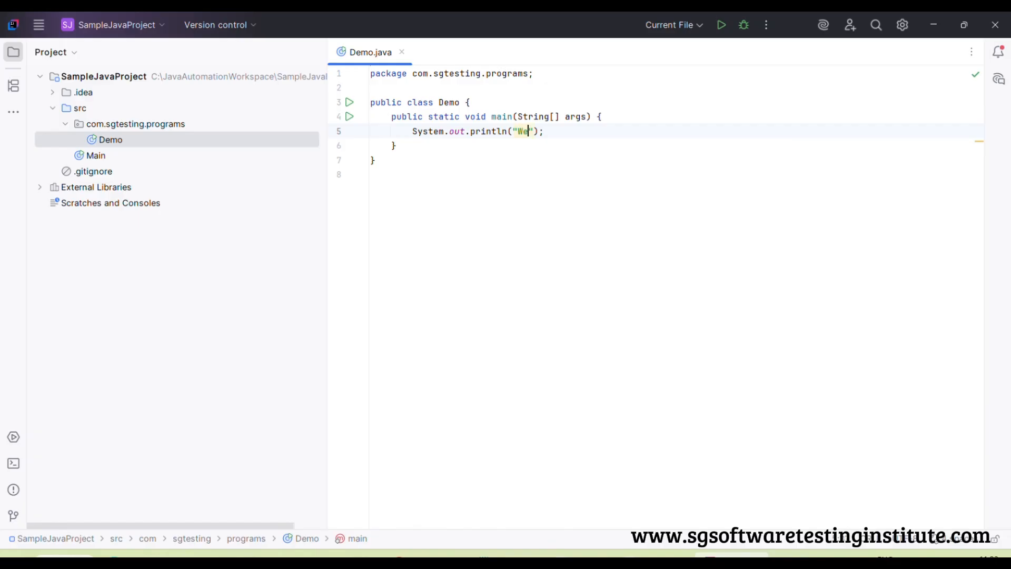
{"action": "type", "text": "lcome to S G Softwa"}
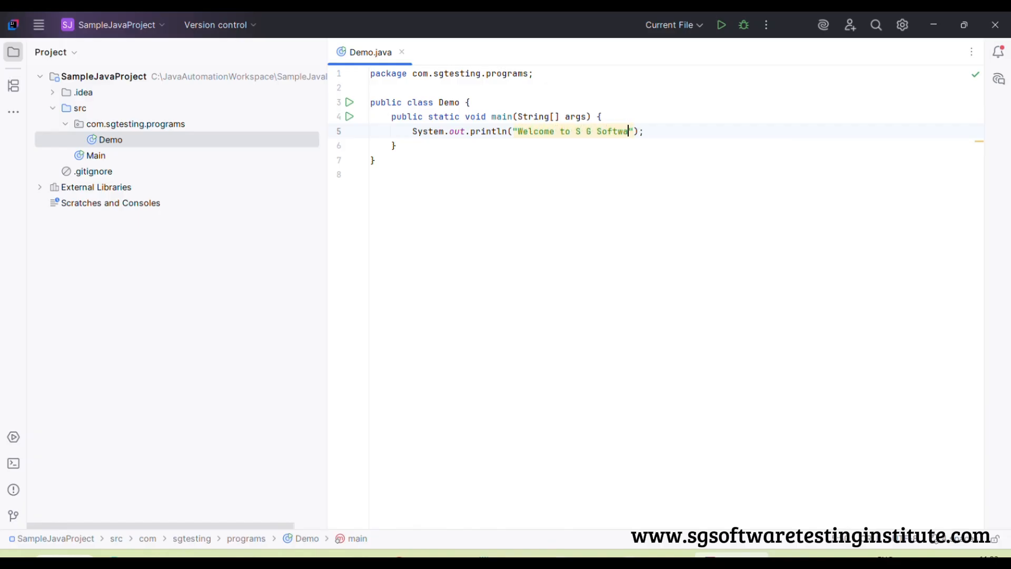
{"action": "type", "text": "re Testing Institute"}
{"action": "left_click", "coordinate": [393, 255]}
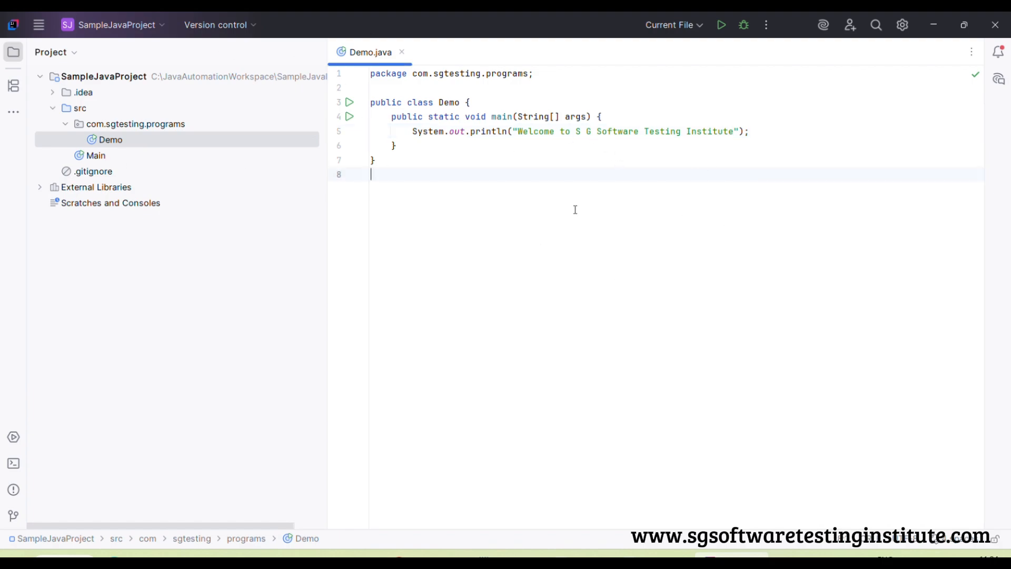
Run the Demo class's main method from the project tree
{"action": "right_click", "coordinate": [114, 143]}
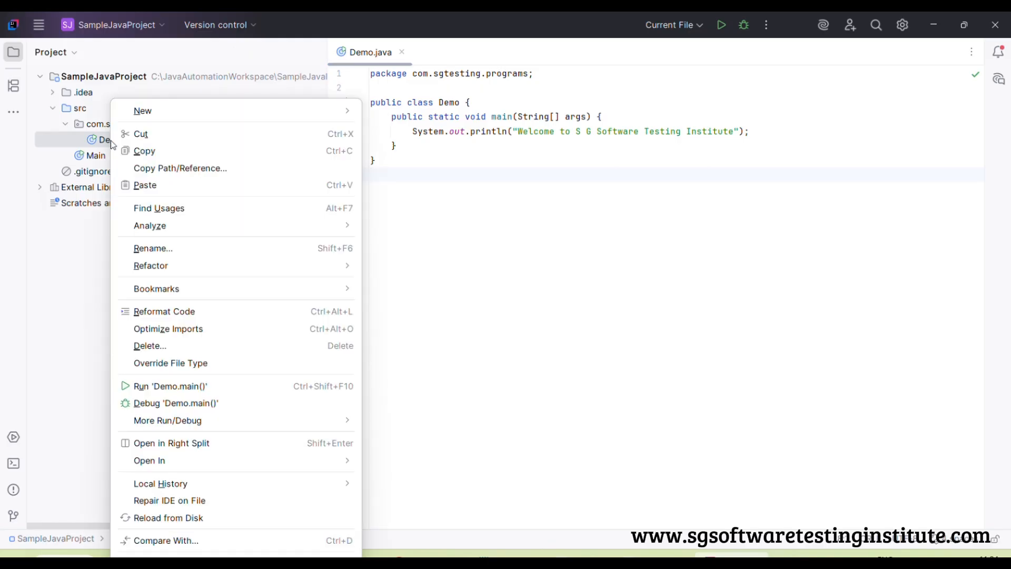
{"action": "left_click", "coordinate": [183, 390]}
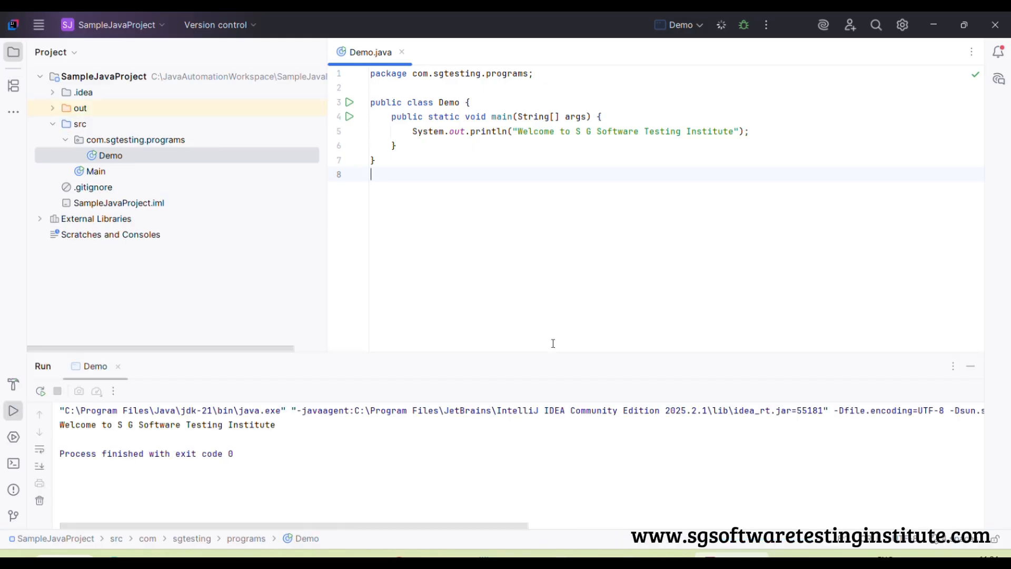
Select the program's printed line in the Run output, and run Demo.main() again from the Demo.java editor
{"action": "left_click_drag", "start_coordinate": [276, 424], "coordinate": [10, 431]}
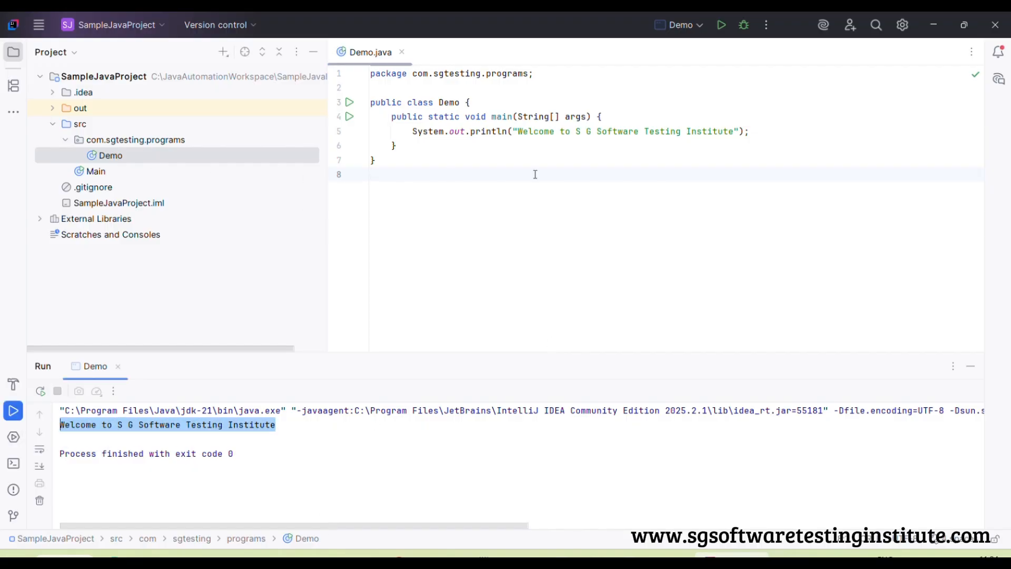
{"action": "right_click", "coordinate": [578, 175]}
{"action": "left_click", "coordinate": [501, 160]}
{"action": "right_click", "coordinate": [503, 159]}
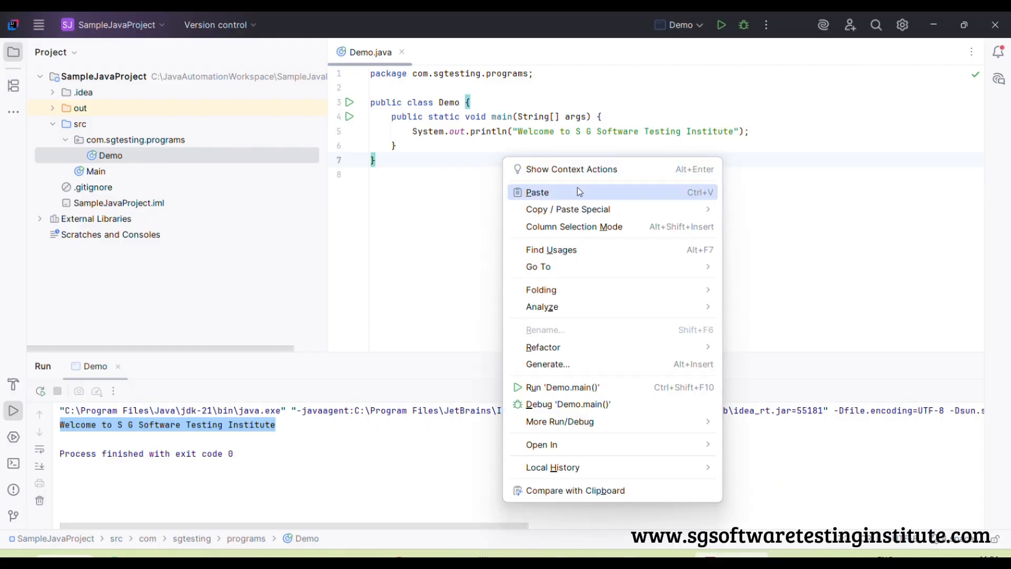
{"action": "left_click", "coordinate": [575, 388]}
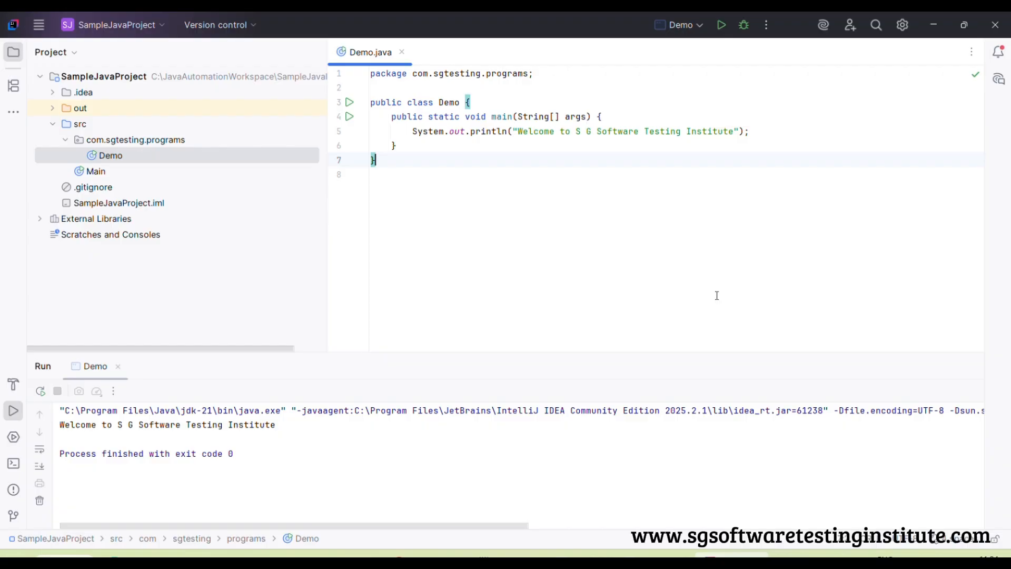
Switch to the Notepad setup notes and correct the misspelled word in the IntelliJ IDEA heading to "Install"
{"action": "left_click", "coordinate": [503, 561]}
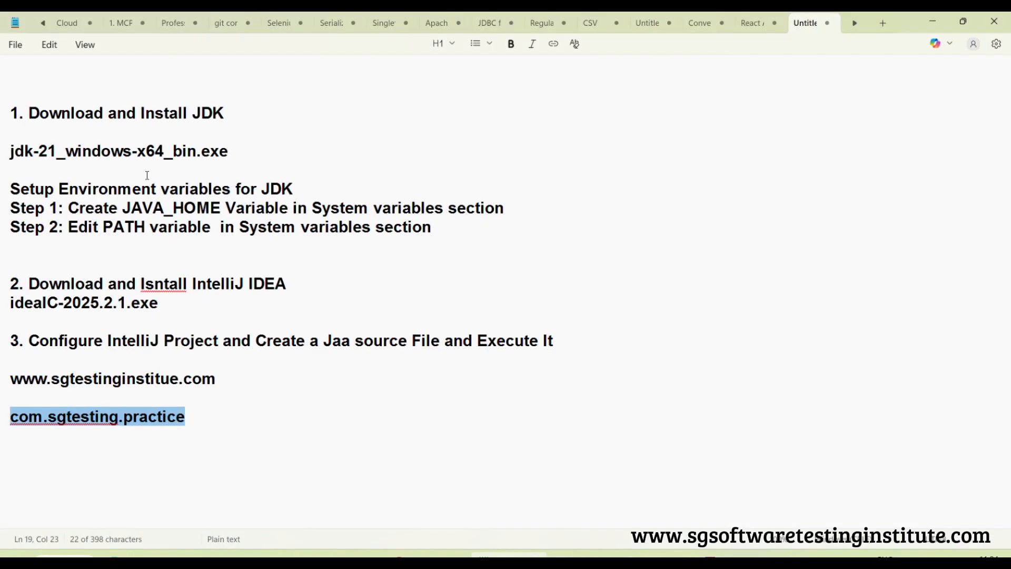
{"action": "left_click_drag", "start_coordinate": [248, 113], "coordinate": [12, 114]}
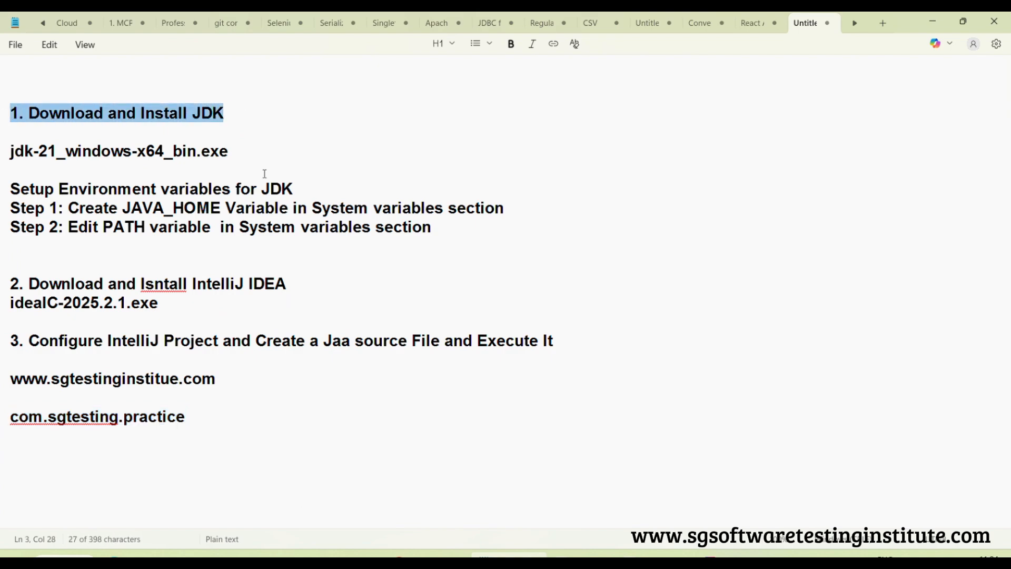
{"action": "left_click_drag", "start_coordinate": [322, 188], "coordinate": [2, 188]}
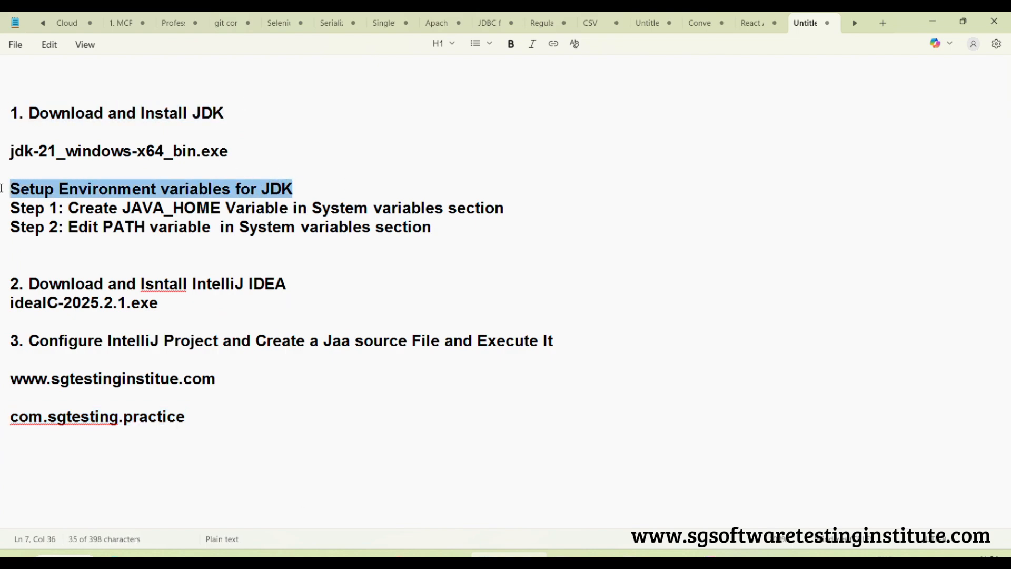
{"action": "left_click", "coordinate": [153, 284]}
{"action": "double_click", "coordinate": [160, 287]}
{"action": "type", "text": "Install"}
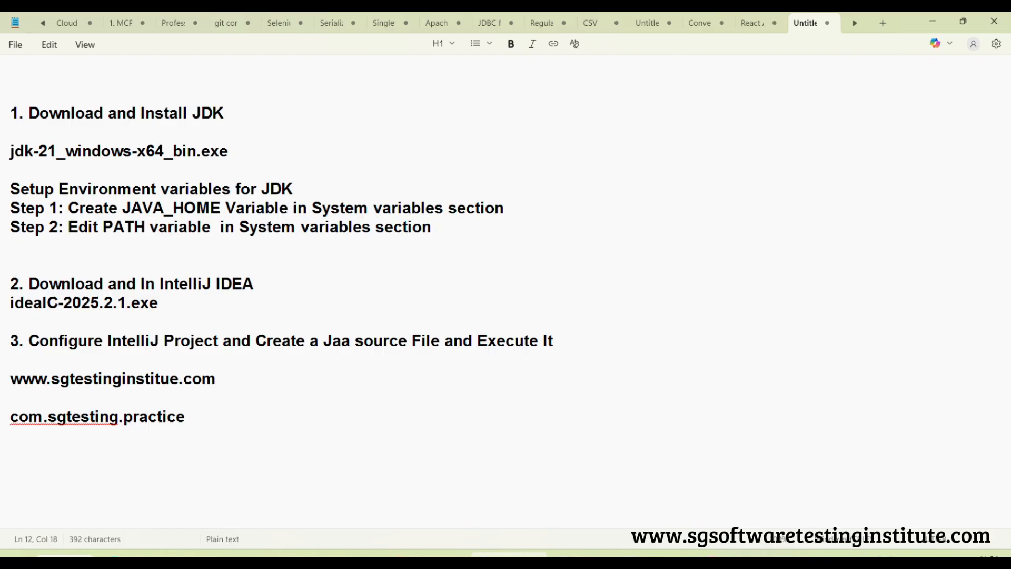